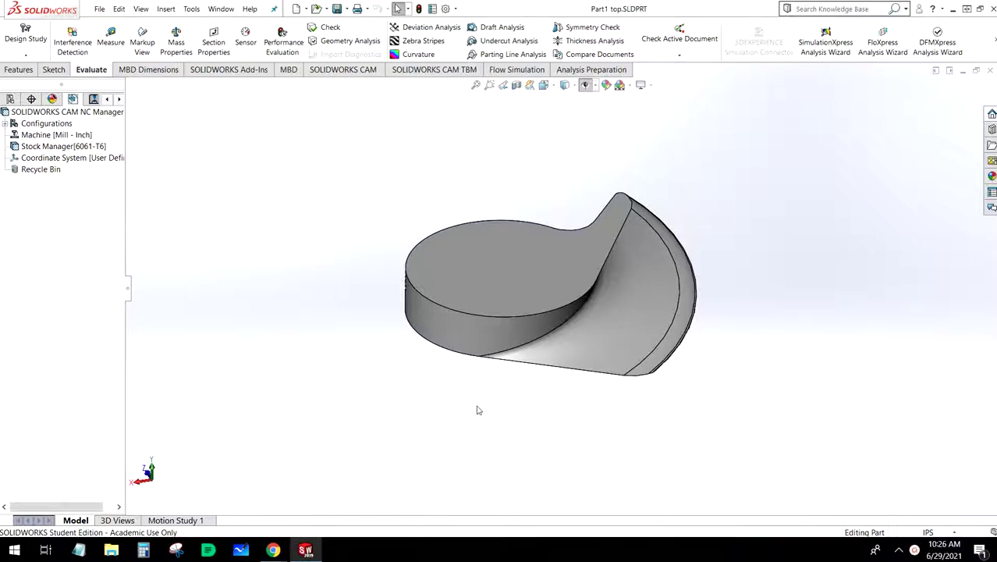
pyautogui.moveTo(478, 409)
pyautogui.mouseDown(button='middle')
pyautogui.moveTo(457, 285)
pyautogui.moveTo(356, 323)
pyautogui.moveTo(298, 256)
pyautogui.moveTo(204, 244)
pyautogui.moveTo(280, 216)
pyautogui.moveTo(355, 251)
pyautogui.moveTo(338, 267)
pyautogui.moveTo(408, 329)
pyautogui.moveTo(538, 308)
pyautogui.moveTo(782, 229)
pyautogui.moveTo(852, 220)
pyautogui.moveTo(657, 316)
pyautogui.moveTo(397, 350)
pyautogui.moveTo(338, 372)
pyautogui.moveTo(444, 411)
pyautogui.moveTo(427, 374)
pyautogui.moveTo(538, 382)
pyautogui.moveTo(548, 412)
pyautogui.moveTo(490, 383)
pyautogui.moveTo(500, 381)
pyautogui.moveTo(469, 412)
pyautogui.moveTo(481, 429)
pyautogui.mouseUp(button='middle')
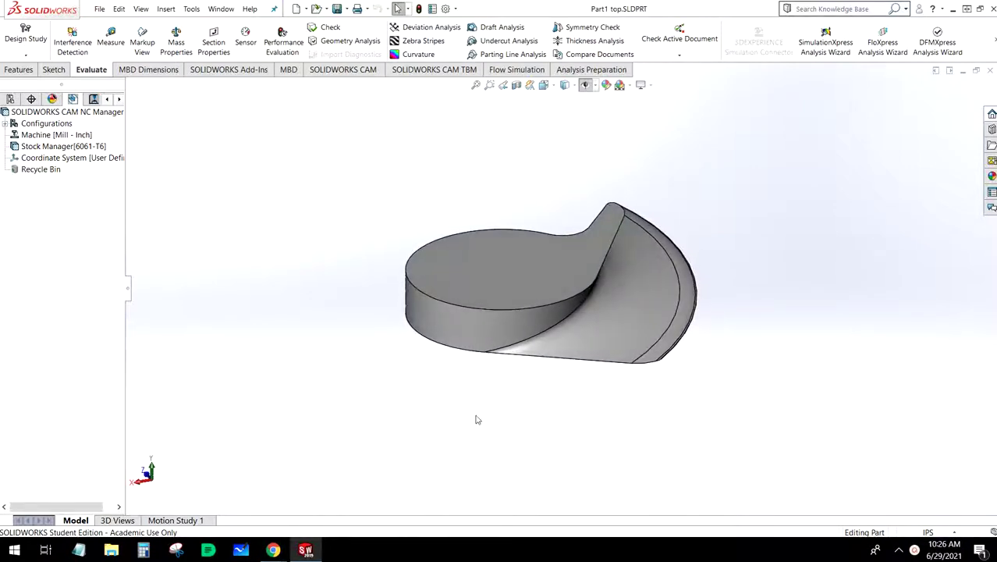
pyautogui.scroll(-1, 523, 230)
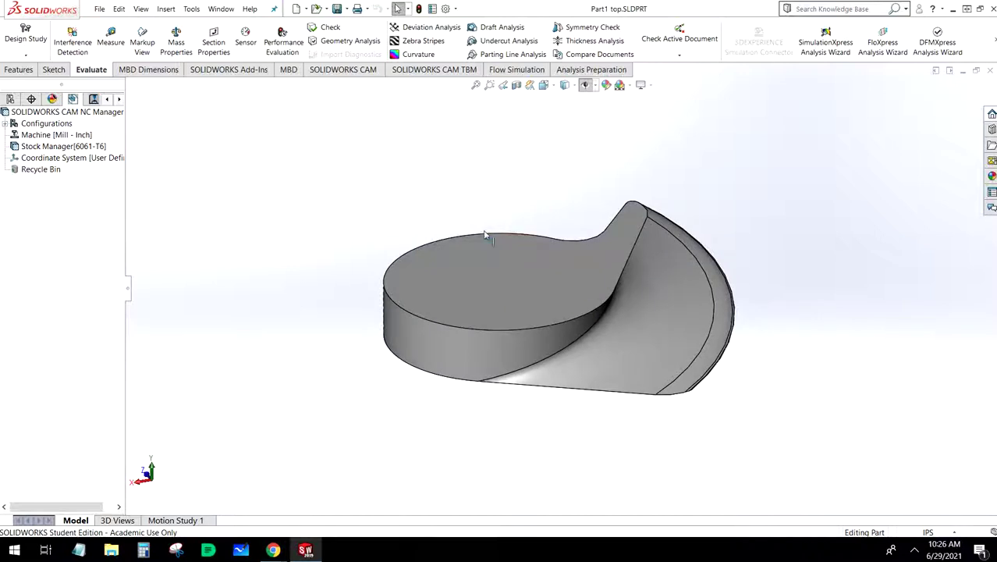
pyautogui.moveTo(407, 312); pyautogui.dragTo(538, 406, button='middle')
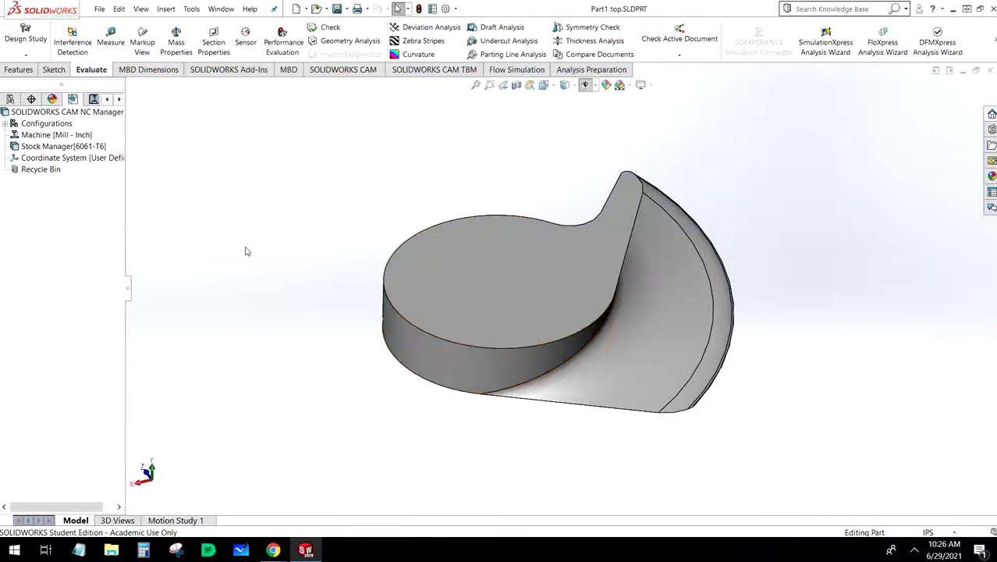
pyautogui.moveTo(437, 281); pyautogui.dragTo(452, 334, button='middle')
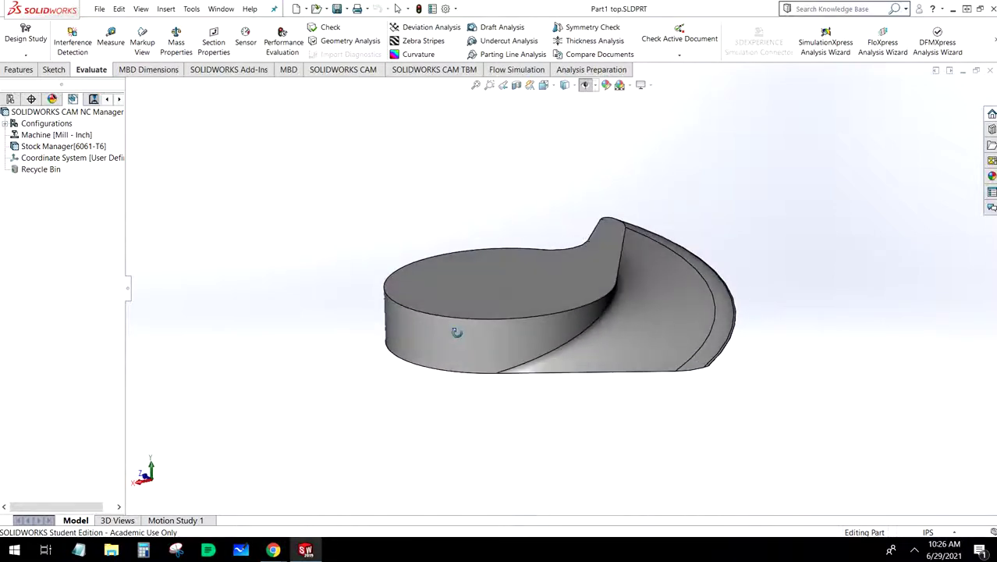
# Define the Mill - Inch machine with MANF200-2 as its active tool crib.
pyautogui.click(359, 72)
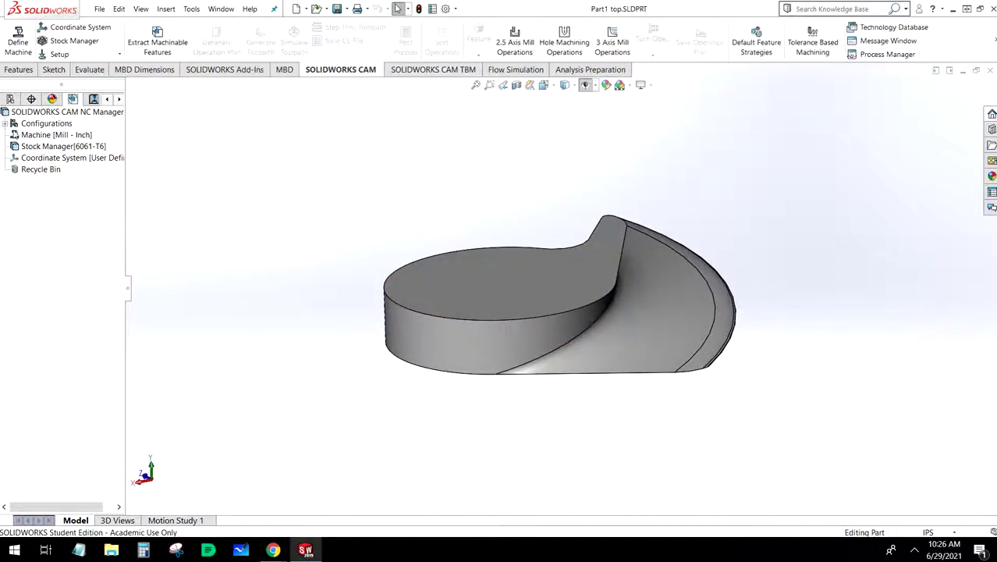
pyautogui.click(18, 39)
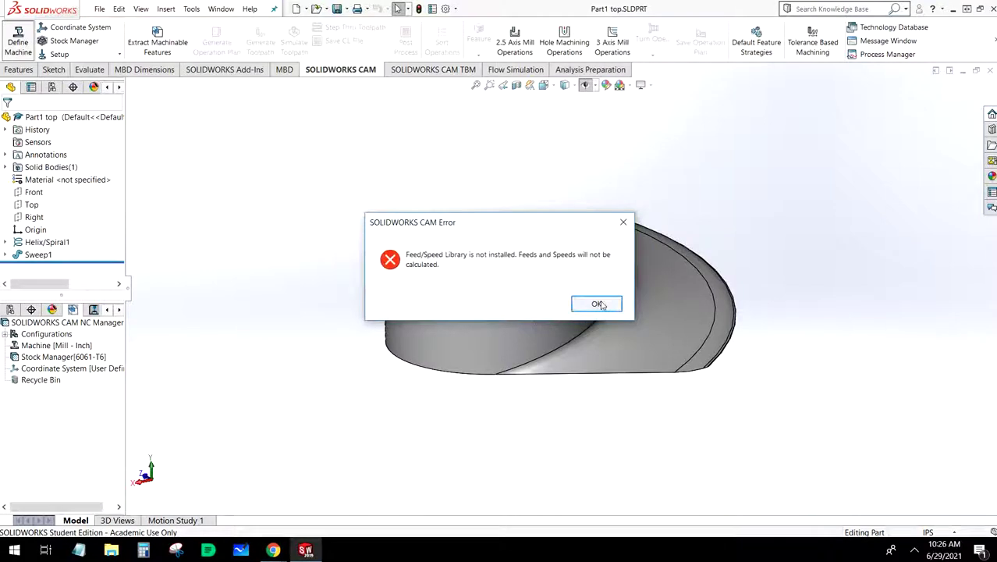
pyautogui.click(598, 304)
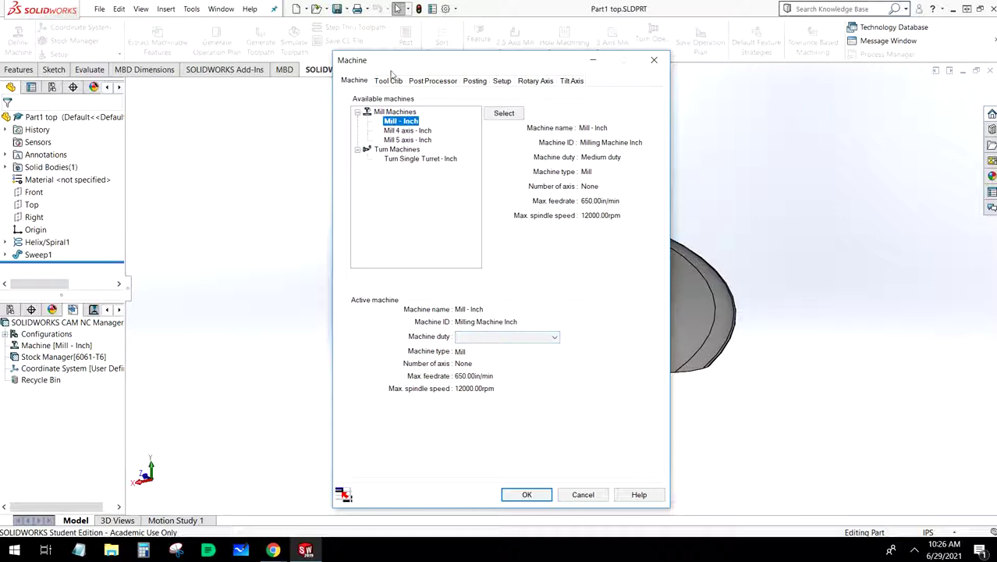
pyautogui.click(389, 81)
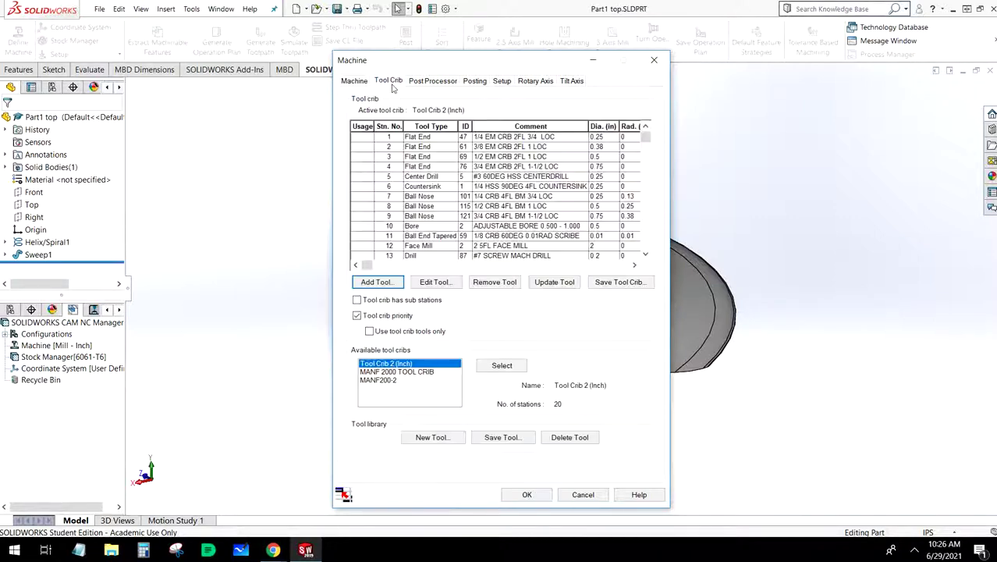
pyautogui.click(380, 380)
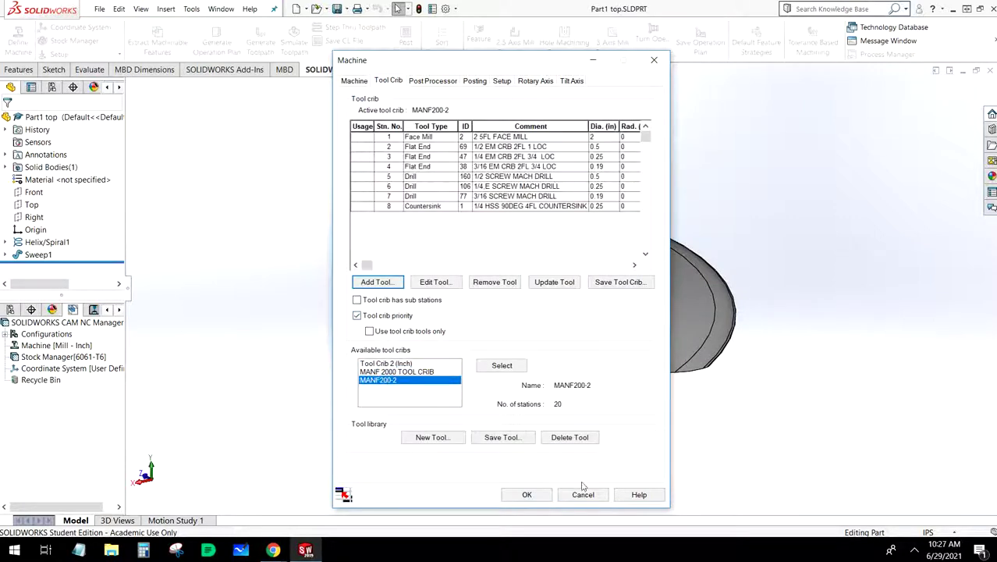
pyautogui.click(528, 497)
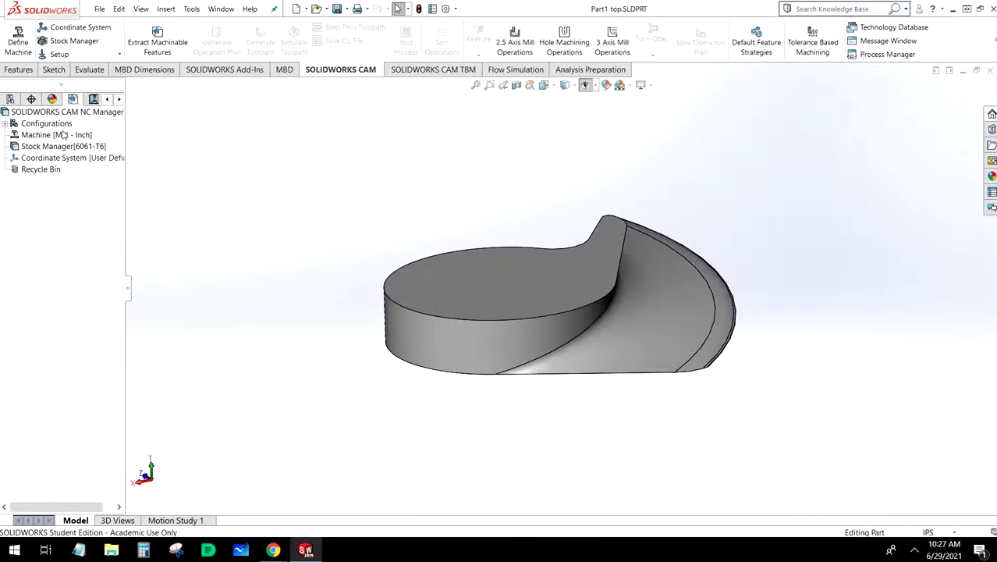
pyautogui.click(24, 43)
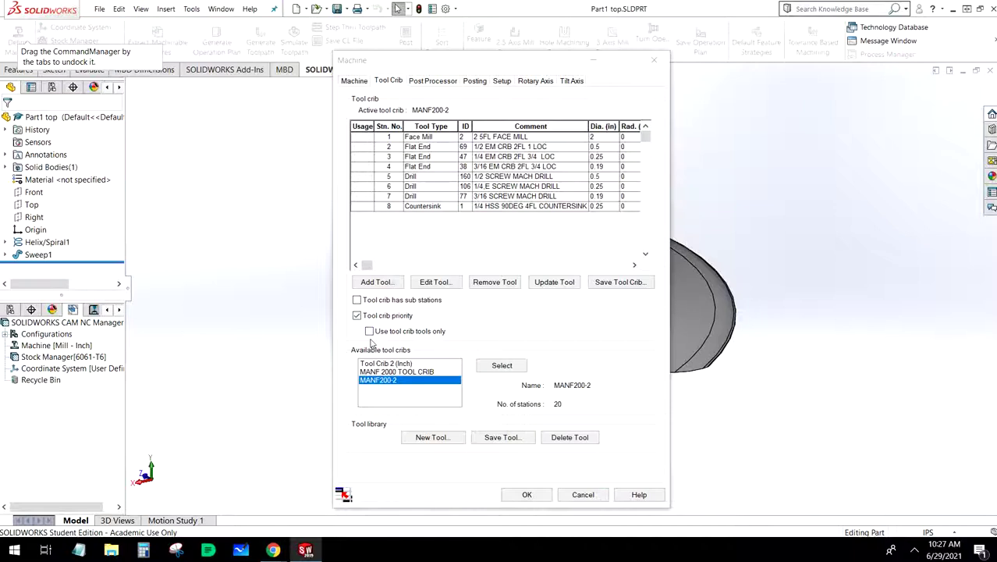
pyautogui.click(524, 496)
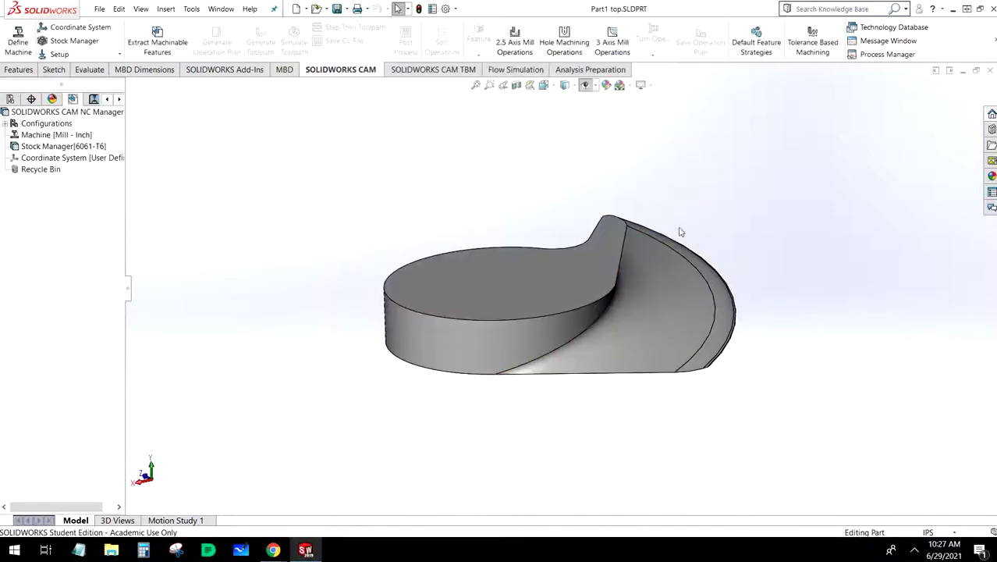
# Define the stock as a bounding box around the part in 6061-T6 with 0in offsets on every side.
pyautogui.moveTo(636, 202); pyautogui.dragTo(688, 260, button='middle')
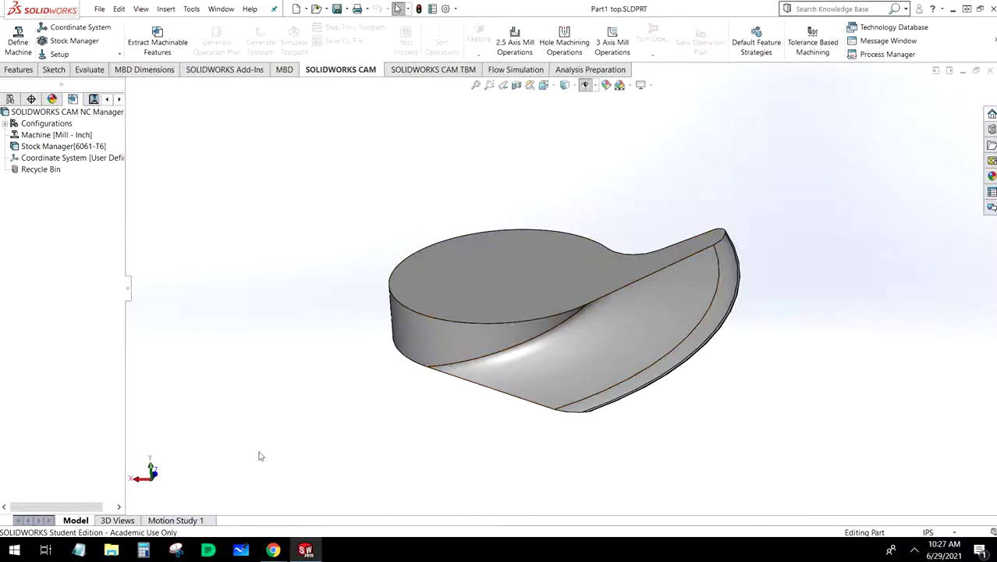
pyautogui.moveTo(328, 382); pyautogui.dragTo(385, 403, button='middle')
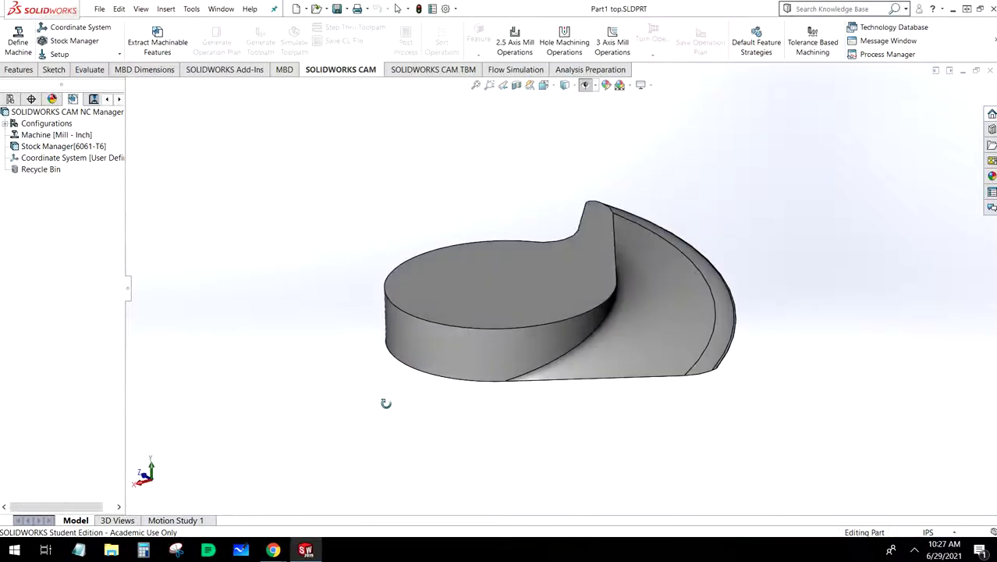
pyautogui.click(82, 47)
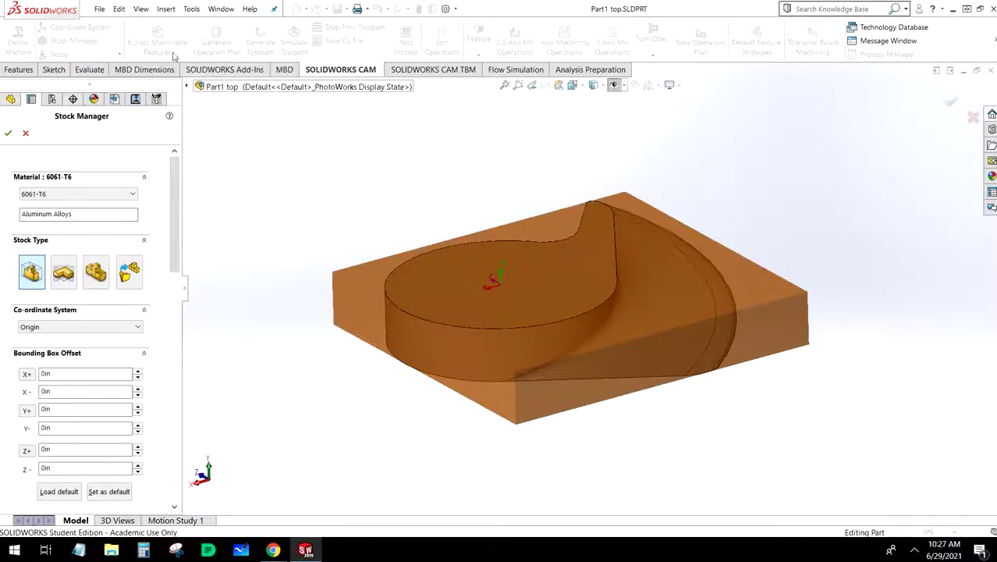
pyautogui.moveTo(294, 360); pyautogui.dragTo(245, 307, button='middle')
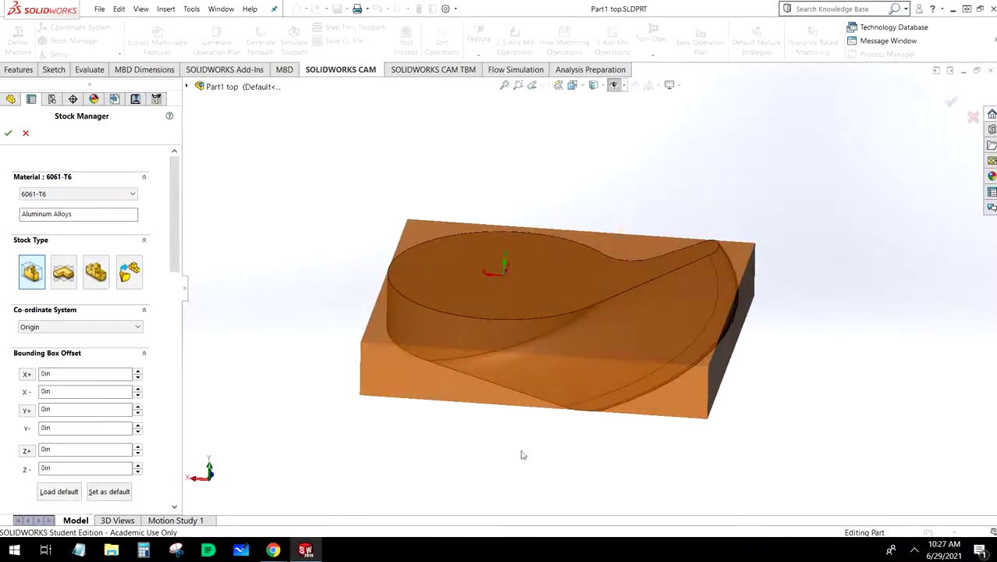
pyautogui.scroll(-5, 84, 341)
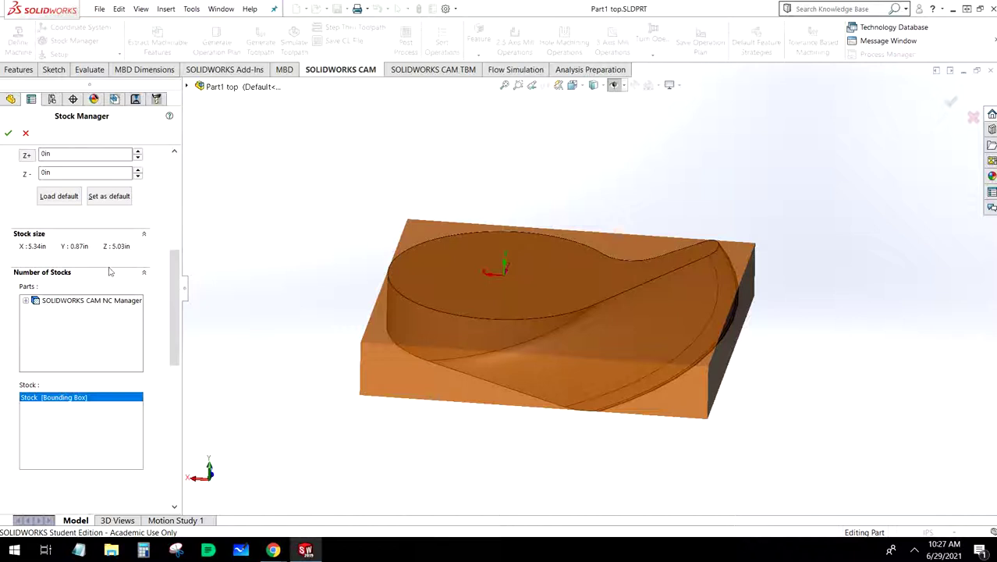
pyautogui.moveTo(379, 361); pyautogui.dragTo(373, 408, button='middle')
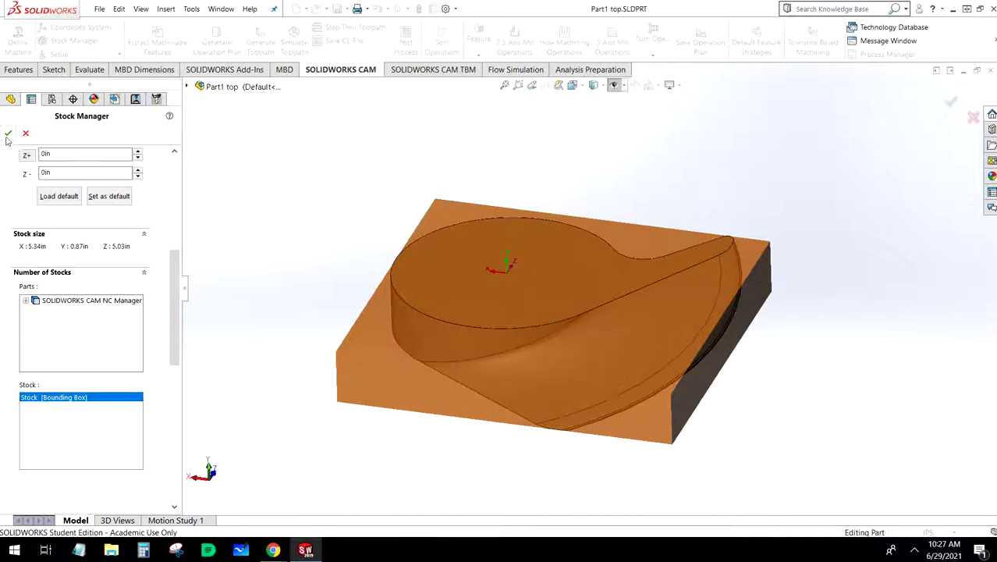
pyautogui.click(7, 134)
# Start a user-defined fixture coordinate system with its origin at the stock bounding box's upper front corner on the blade side.
pyautogui.moveTo(389, 347); pyautogui.dragTo(435, 334, button='middle')
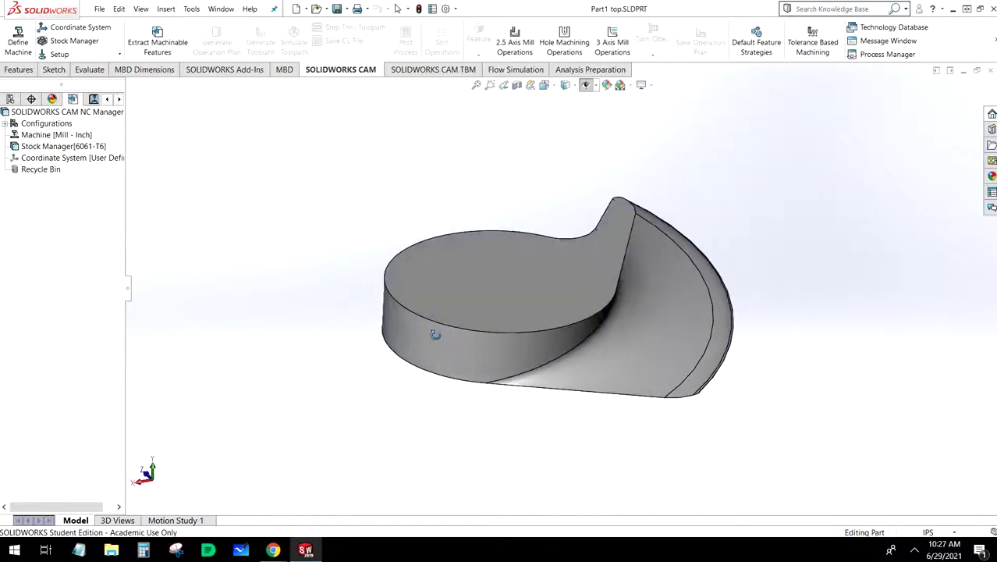
pyautogui.click(66, 29)
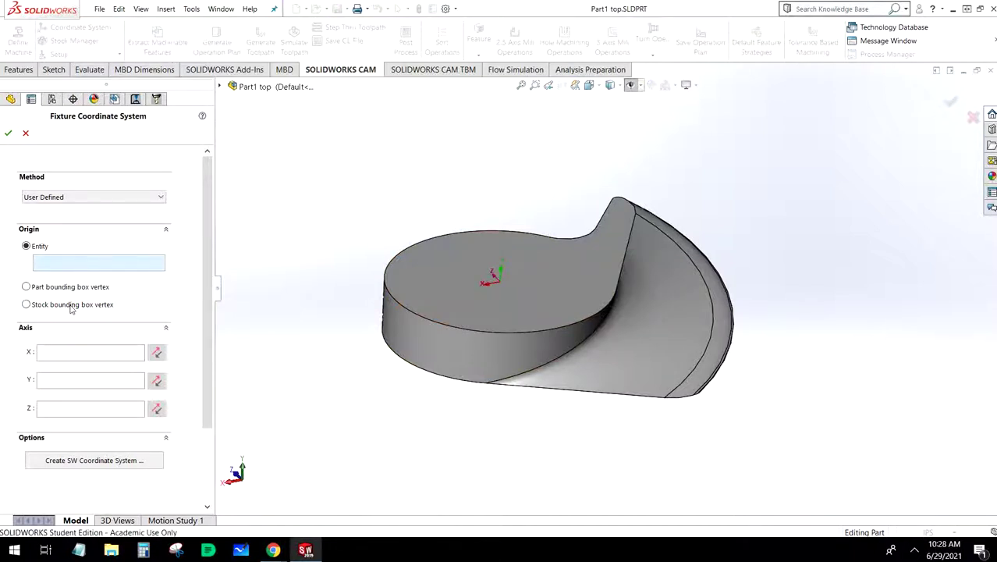
pyautogui.click(26, 304)
pyautogui.moveTo(402, 423); pyautogui.dragTo(430, 421, button='middle')
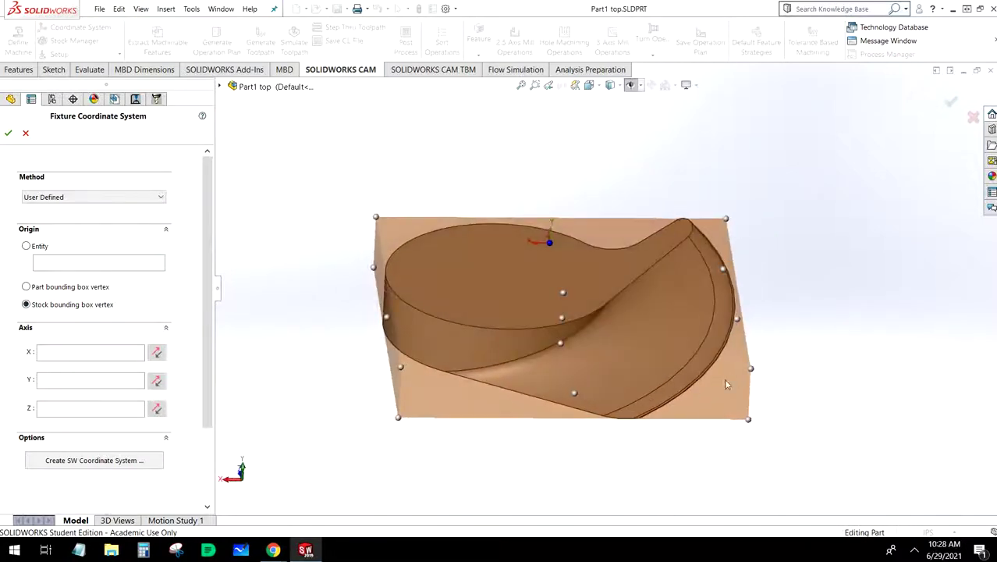
pyautogui.click(751, 371)
# Try the Top plane and the Front plane as the coordinate system's X axis reference.
pyautogui.click(114, 355)
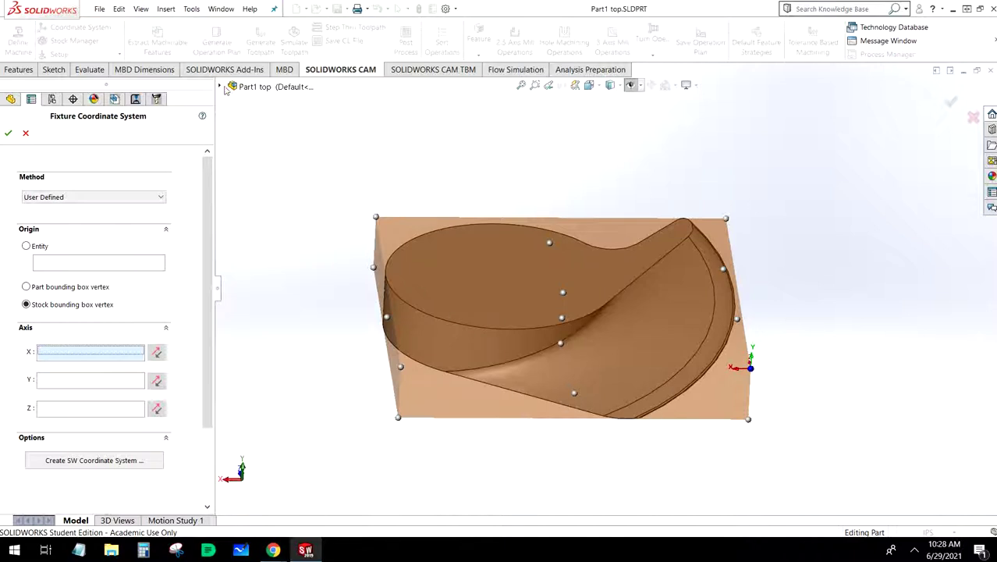
pyautogui.click(254, 86)
pyautogui.click(261, 175)
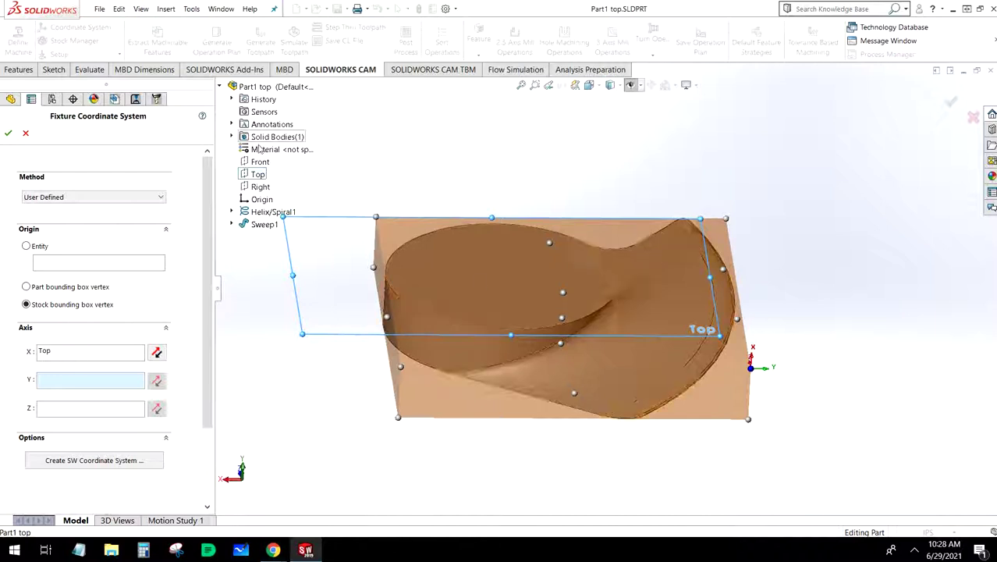
pyautogui.click(111, 352)
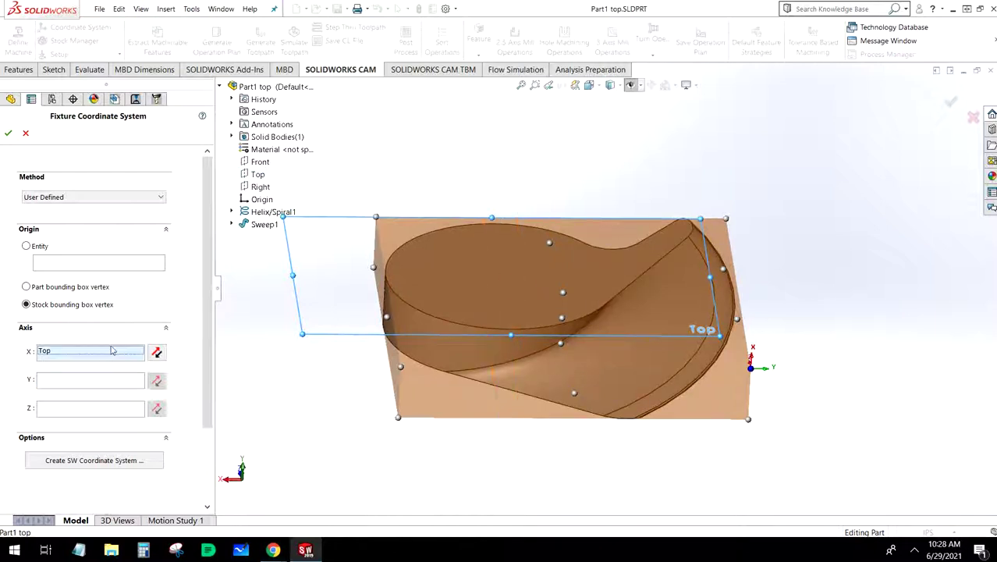
pyautogui.click(262, 163)
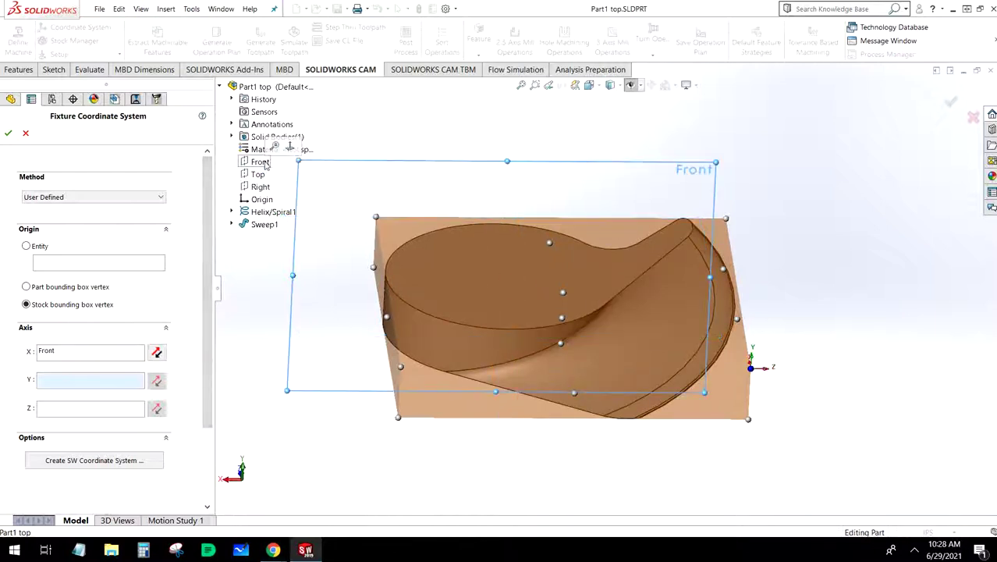
# Set the coordinate system's X axis reference to the Right plane and its Y axis reference to the Front plane.
pyautogui.click(94, 351)
pyautogui.click(256, 187)
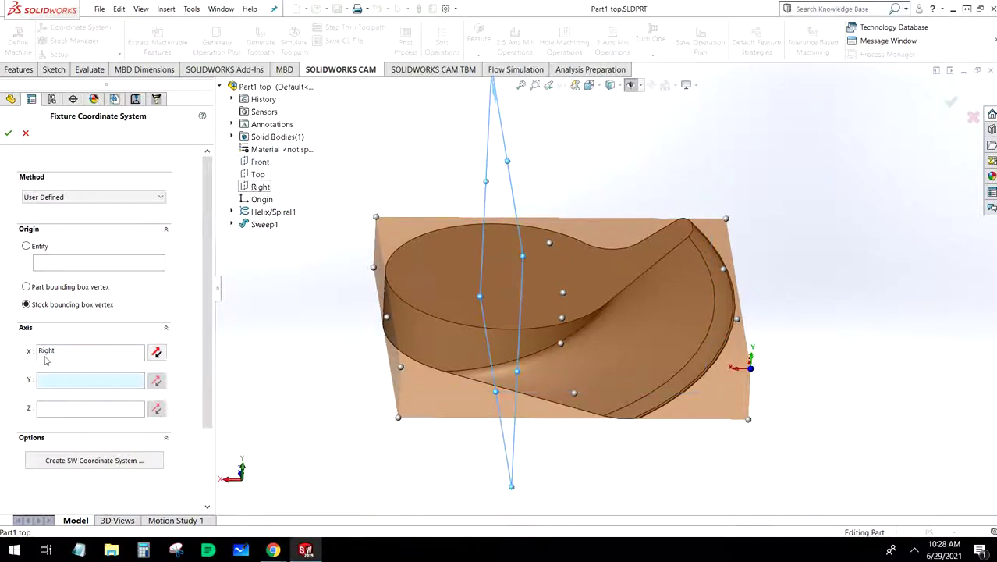
pyautogui.click(92, 378)
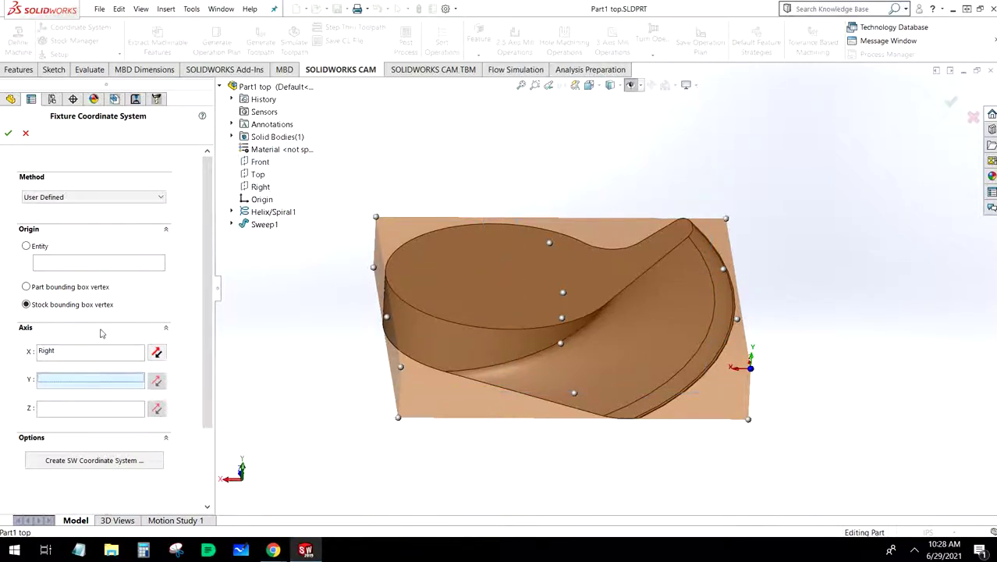
pyautogui.click(257, 162)
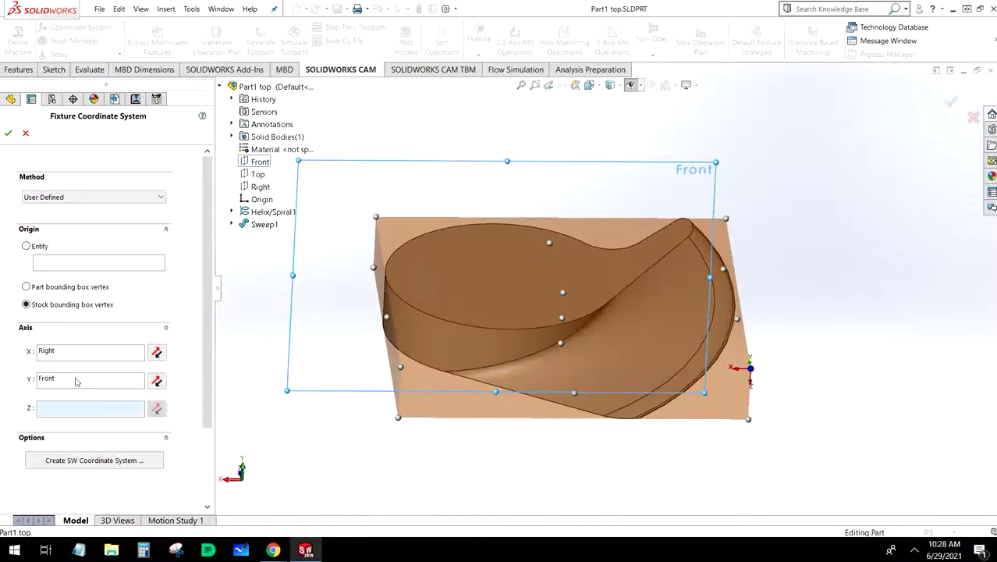
# Flip the axis directions until Z points up from the stock and X points away from it, and accept the coordinate system.
pyautogui.click(157, 381)
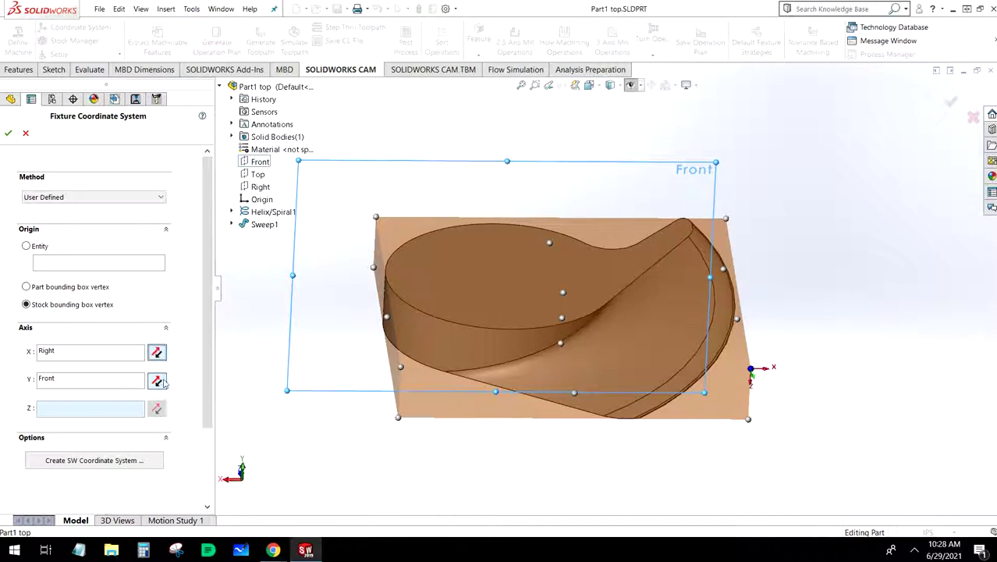
pyautogui.click(157, 352)
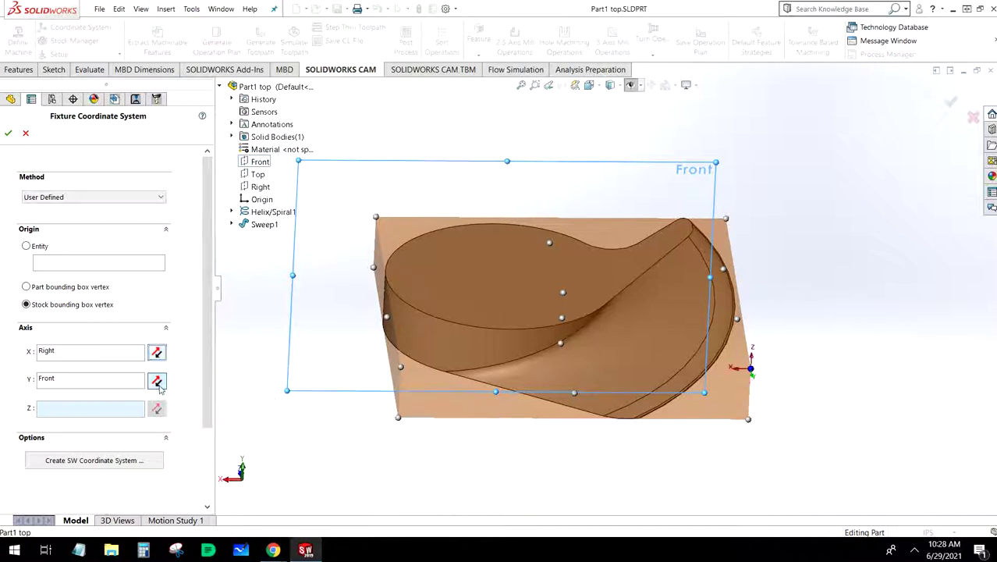
pyautogui.click(158, 382)
pyautogui.click(157, 352)
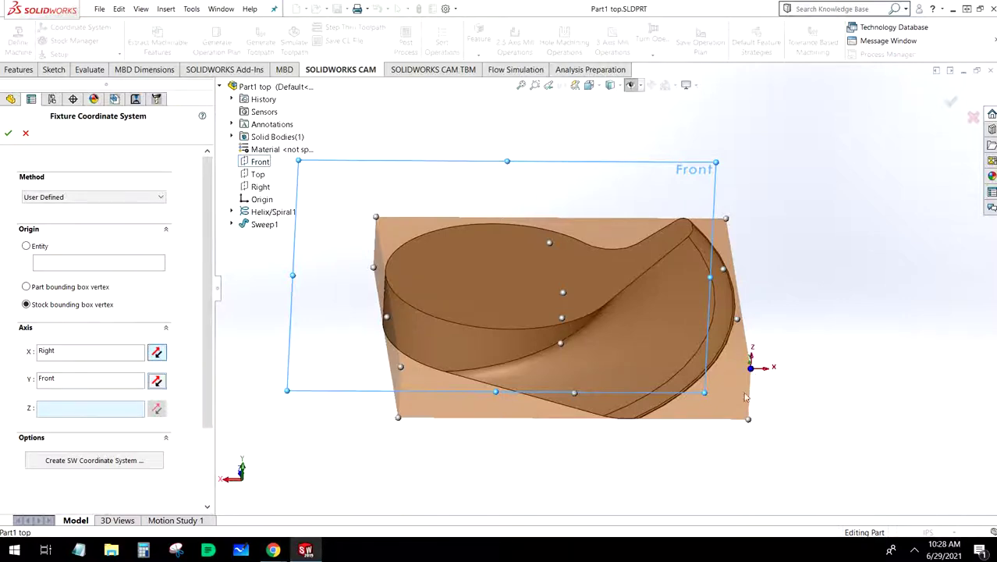
pyautogui.moveTo(747, 396); pyautogui.dragTo(784, 402, button='middle')
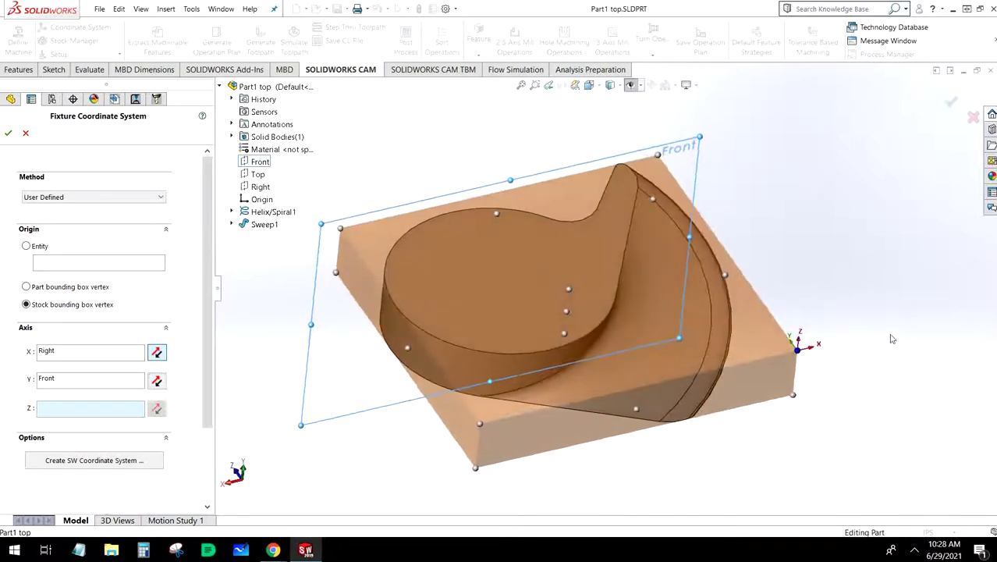
pyautogui.click(8, 132)
# Create a mill setup whose machining direction is defined by the part's flat top face.
pyautogui.moveTo(285, 305); pyautogui.dragTo(251, 280, button='middle')
pyautogui.click(72, 58)
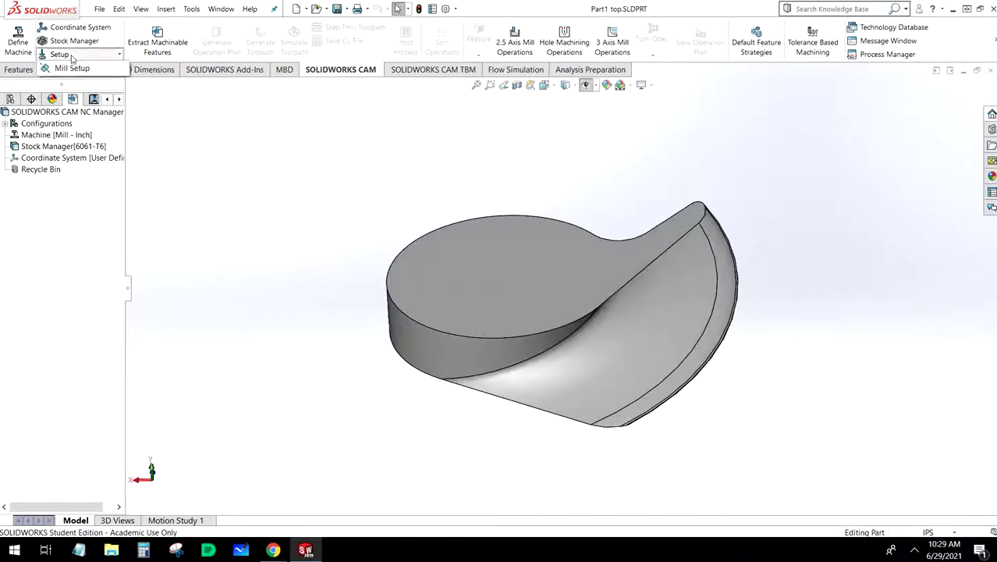
pyautogui.click(70, 68)
pyautogui.moveTo(562, 434); pyautogui.dragTo(531, 265, button='middle')
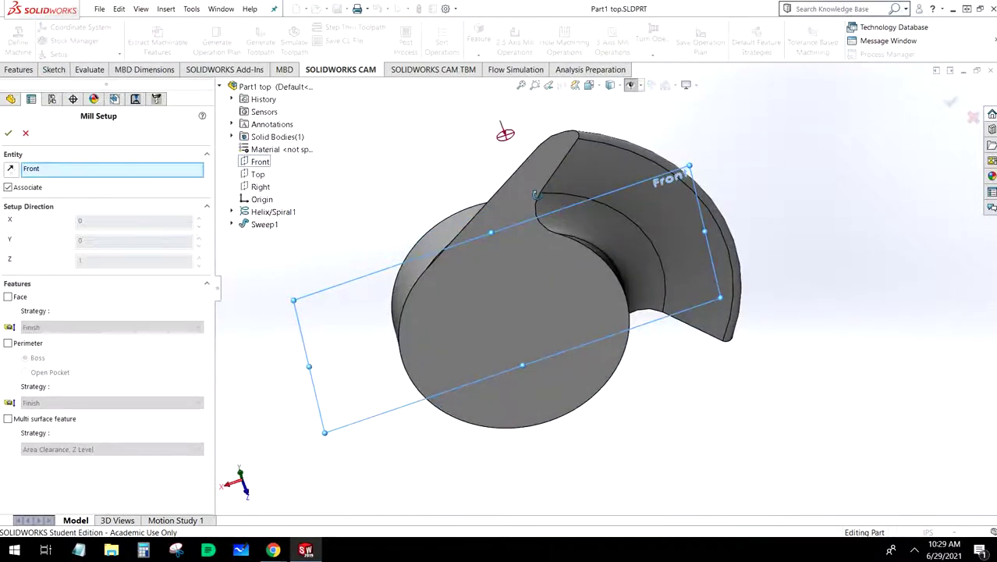
pyautogui.moveTo(535, 194); pyautogui.dragTo(593, 435, button='middle')
pyautogui.moveTo(570, 413); pyautogui.dragTo(580, 424, button='middle')
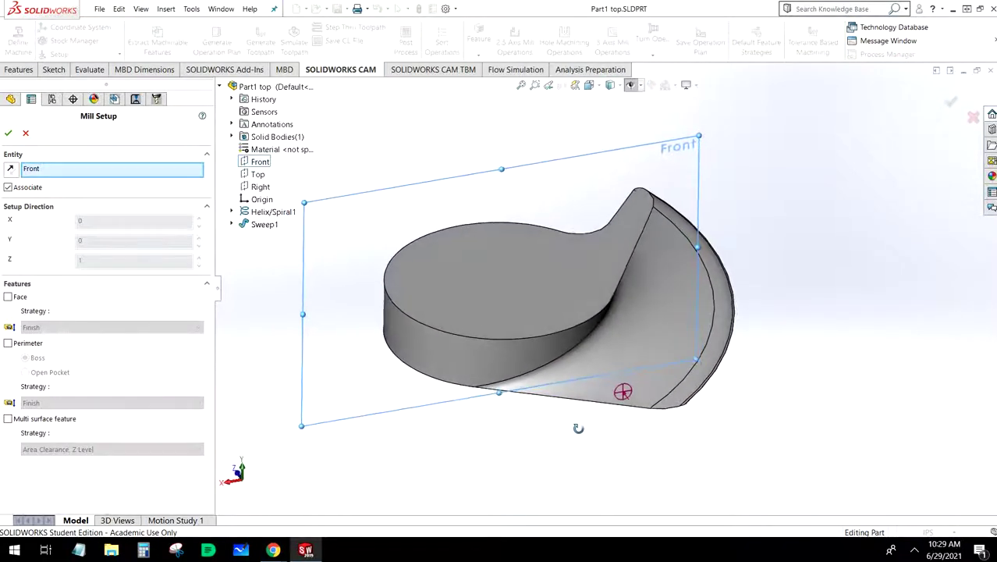
pyautogui.click(545, 329)
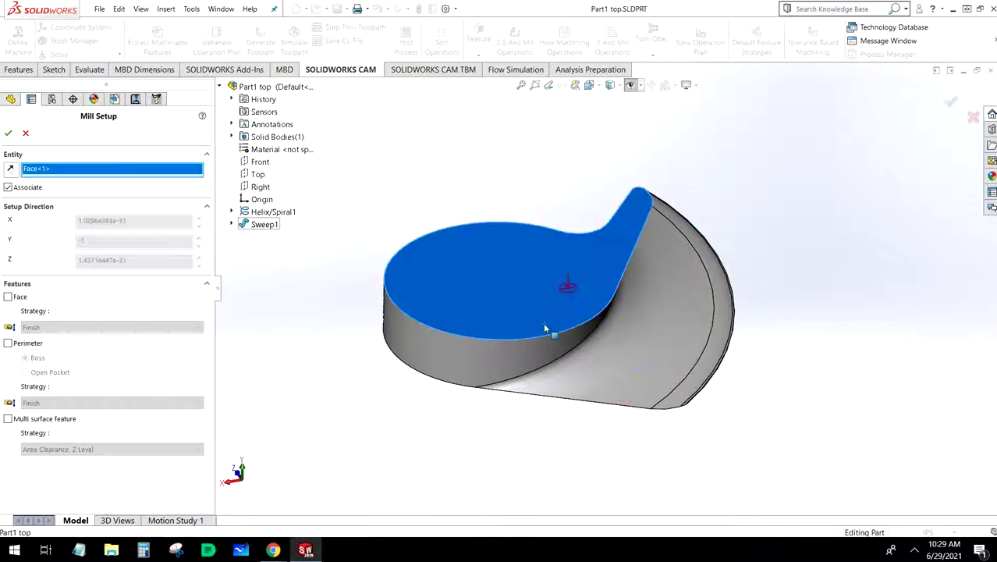
pyautogui.click(9, 134)
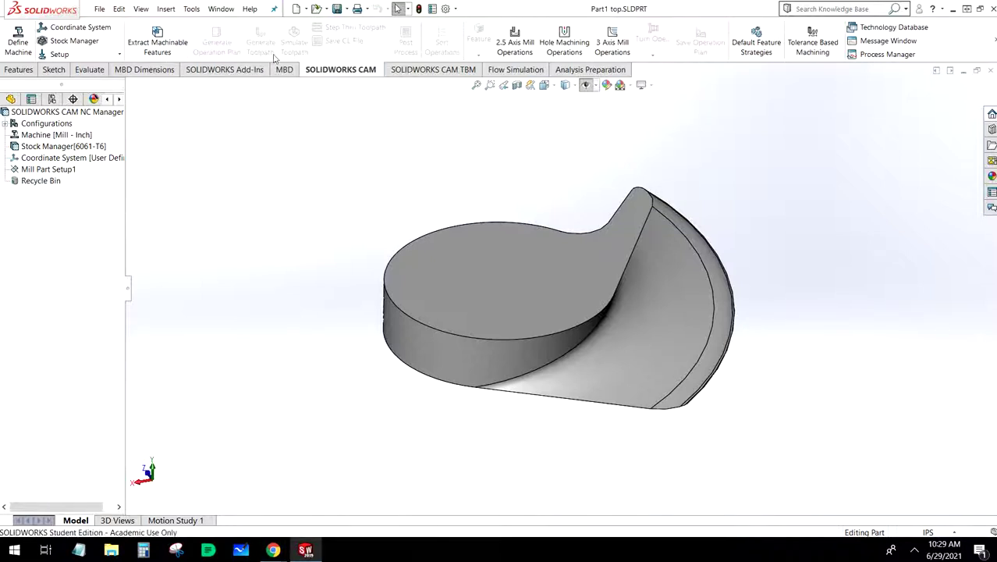
# Extract the machinable features and start a multi surface feature under Mill Part Setup1.
pyautogui.click(169, 36)
pyautogui.click(46, 170)
pyautogui.rightClick(46, 170)
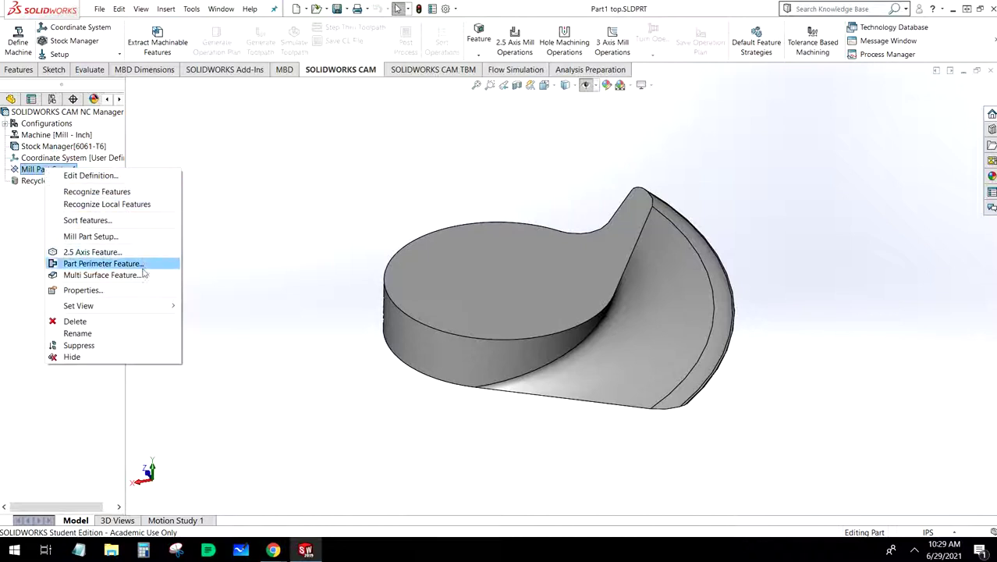
pyautogui.click(103, 274)
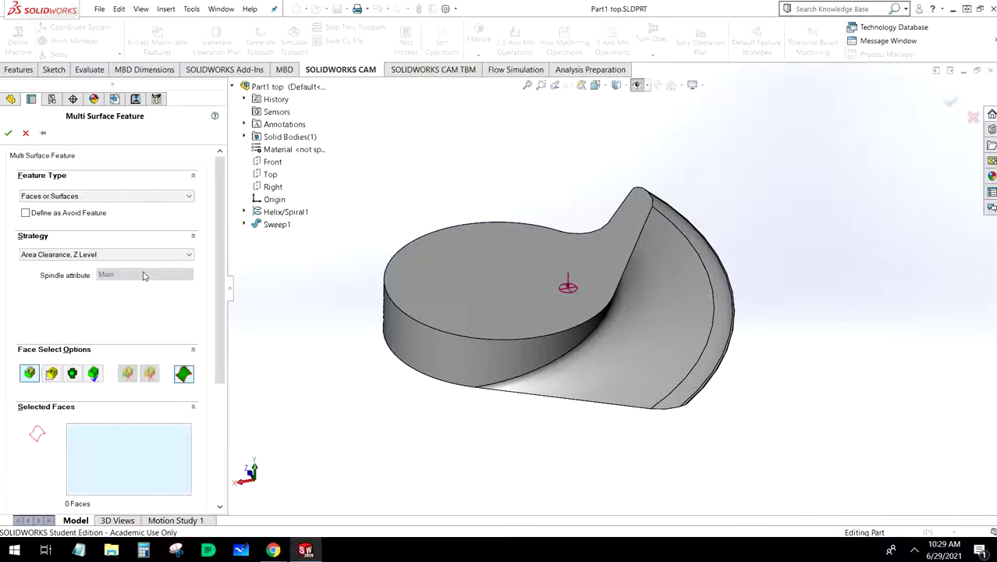
# Add the swept blade face, its outer band, the thin rim face and the flat top face to the Area Clearance, Z Level feature and accept it.
pyautogui.click(624, 347)
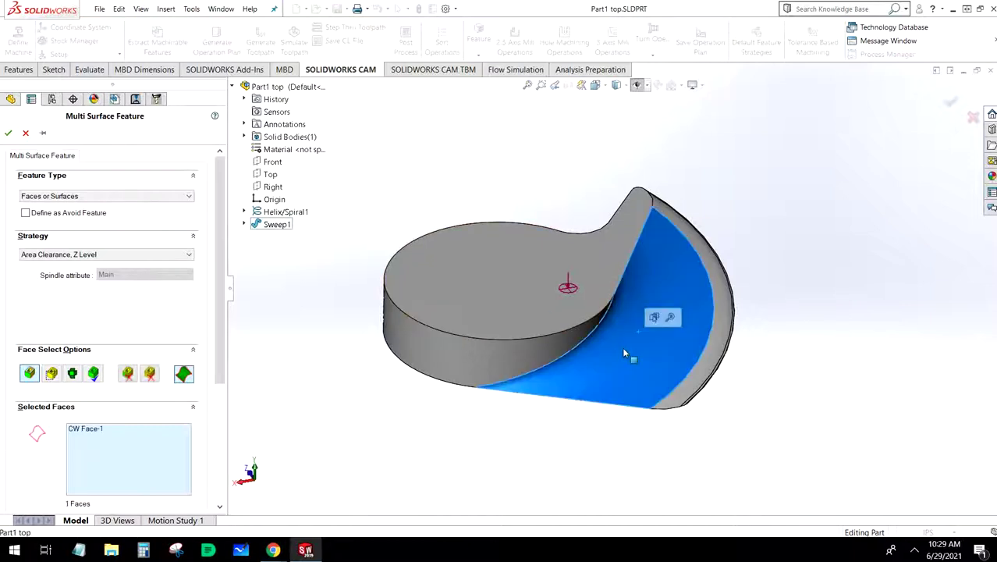
pyautogui.click(704, 380)
pyautogui.scroll(-5, 709, 390)
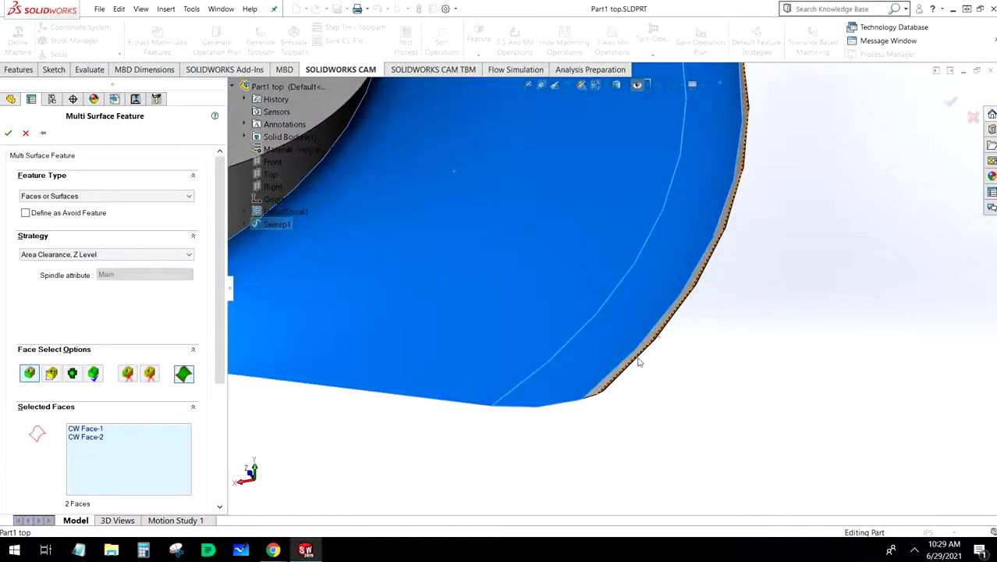
pyautogui.click(639, 356)
pyautogui.scroll(5, 639, 357)
pyautogui.click(511, 160)
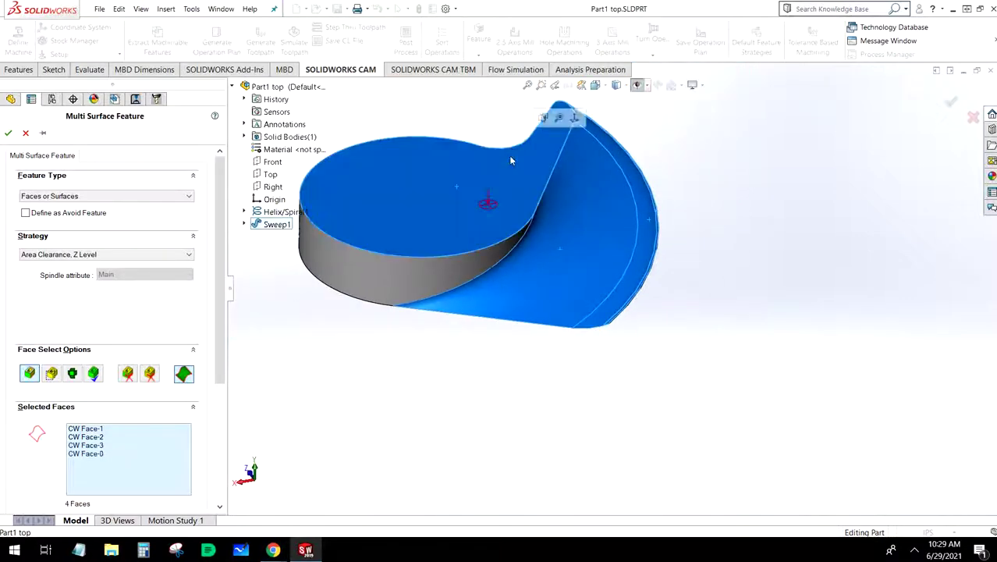
pyautogui.moveTo(500, 291); pyautogui.dragTo(410, 317, button='middle')
pyautogui.scroll(-3, 63, 404)
pyautogui.scroll(3, 65, 401)
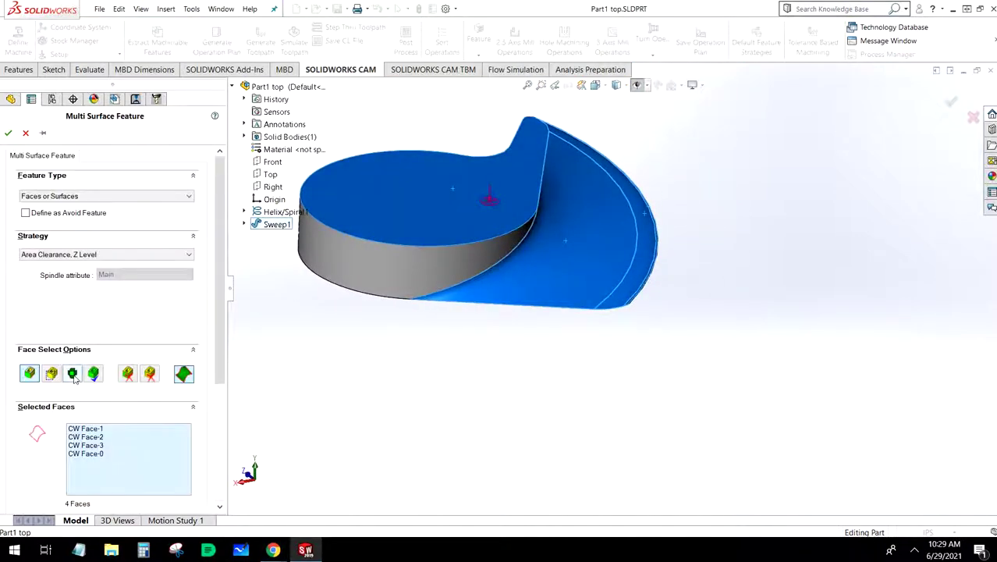
pyautogui.click(8, 134)
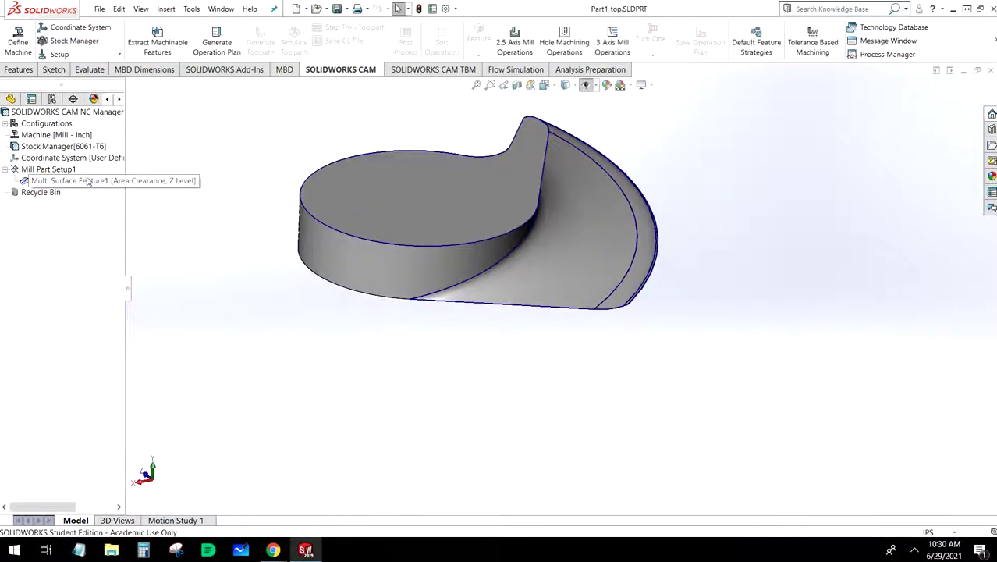
# Generate the operation plan for the multi surface feature and the toolpaths for its Area Clearance and Z Level operations.
pyautogui.click(198, 49)
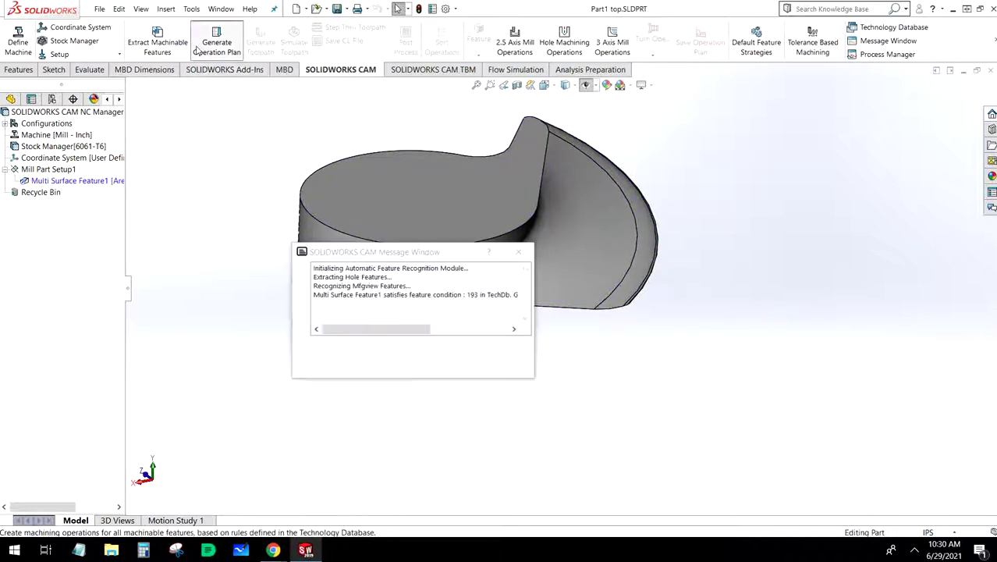
pyautogui.click(82, 181)
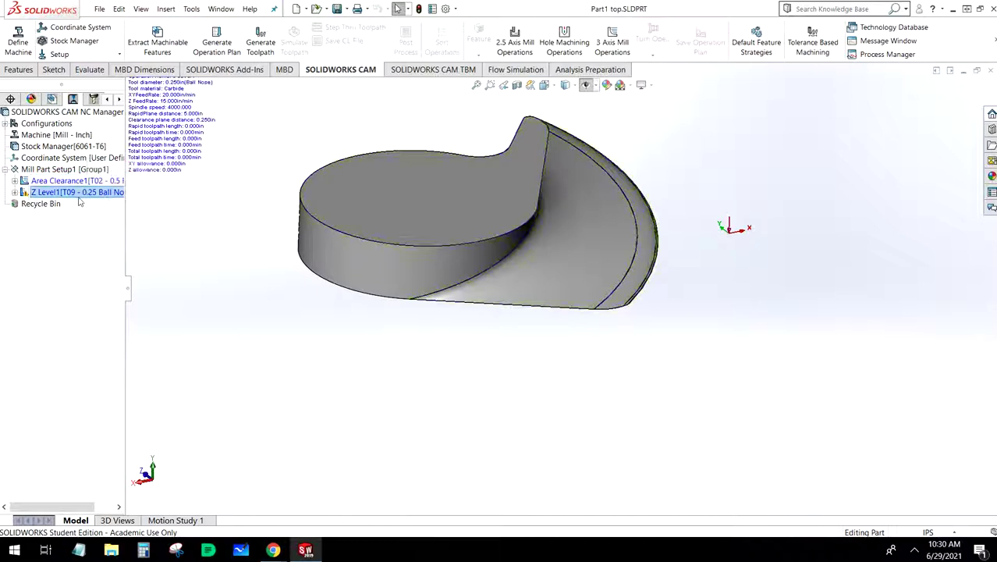
pyautogui.click(104, 195)
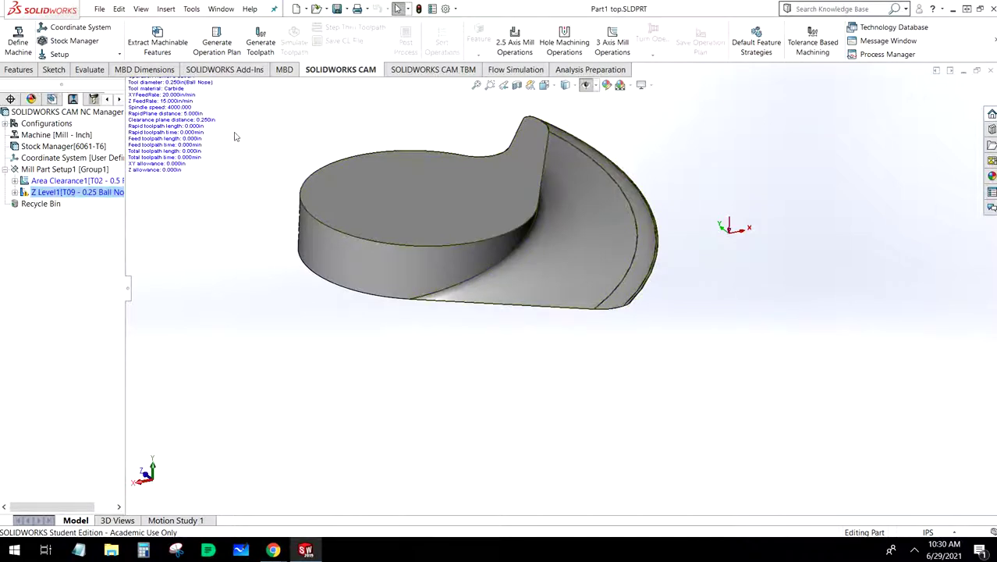
pyautogui.click(273, 45)
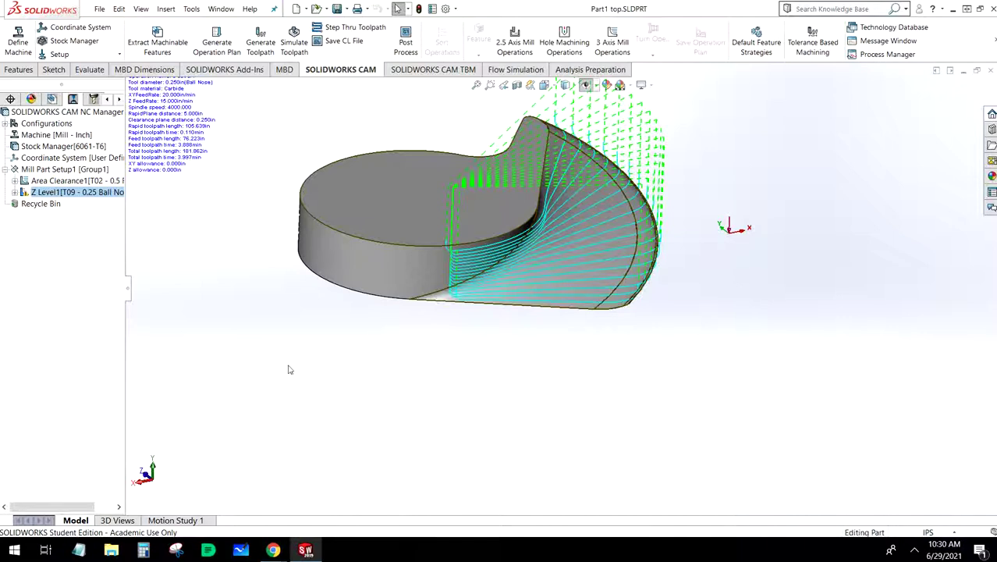
# Simulate the toolpaths through to the end, starting at reduced speed and raising the speed during the run.
pyautogui.click(294, 43)
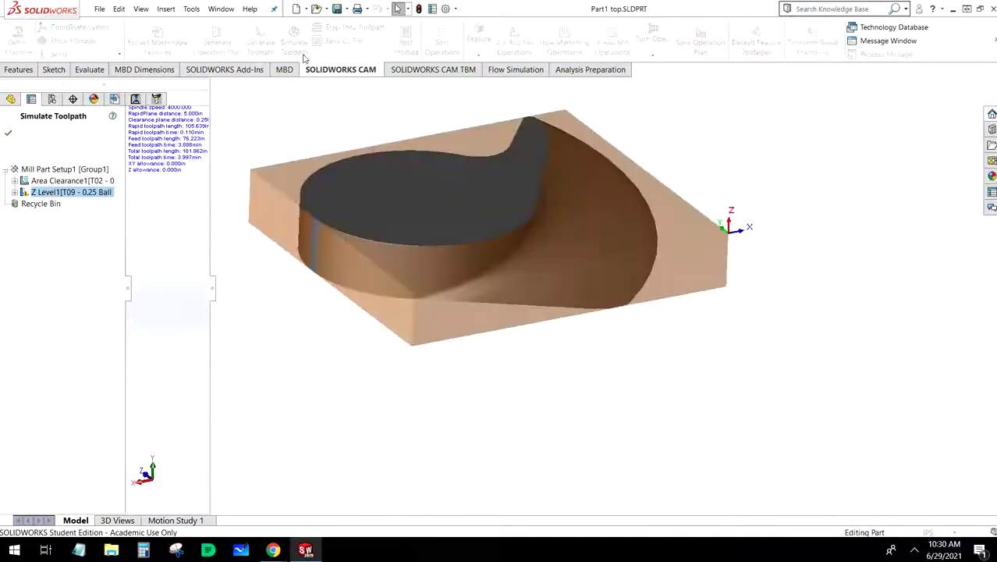
pyautogui.moveTo(175, 241); pyautogui.dragTo(146, 242)
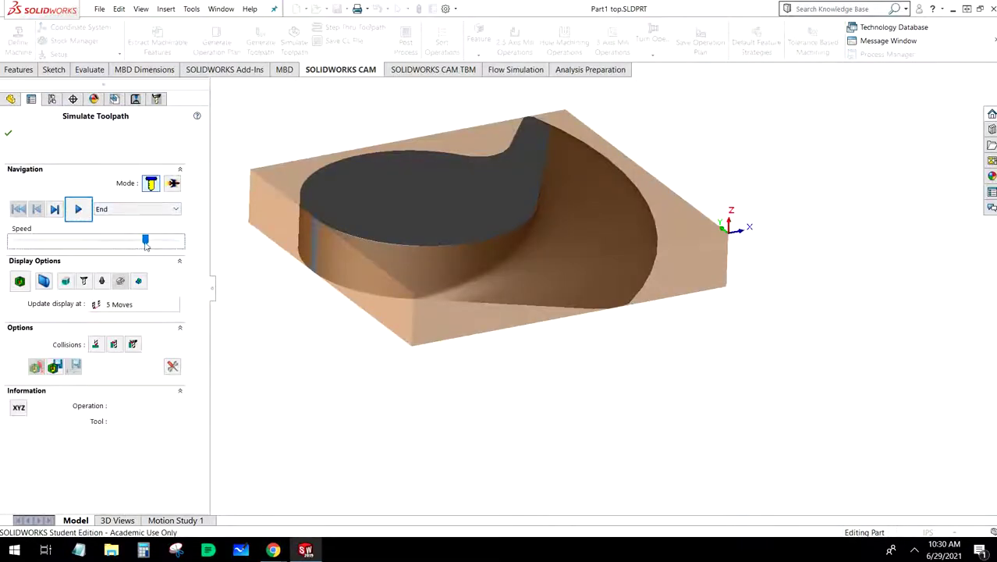
pyautogui.click(78, 208)
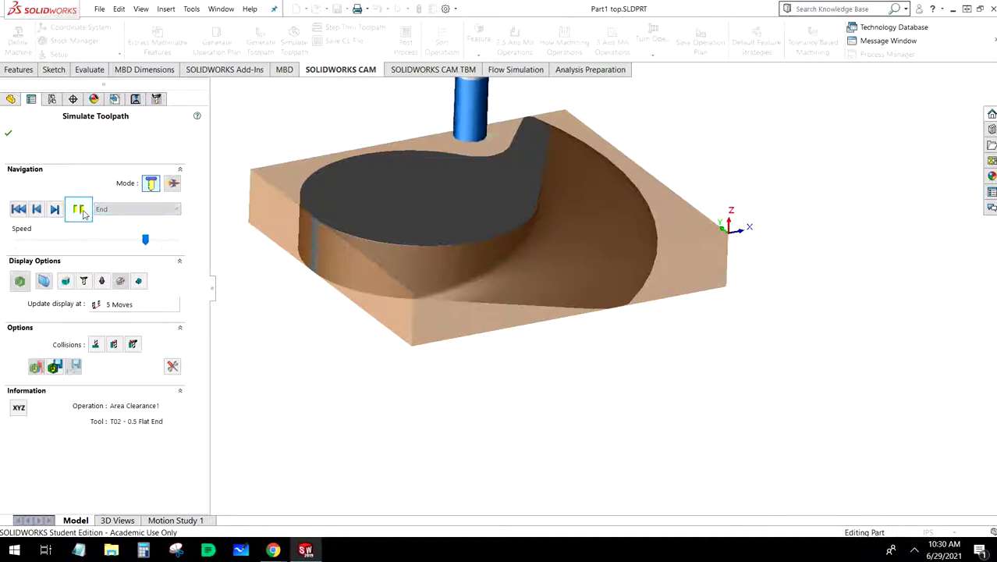
pyautogui.moveTo(378, 310); pyautogui.dragTo(380, 333, button='middle')
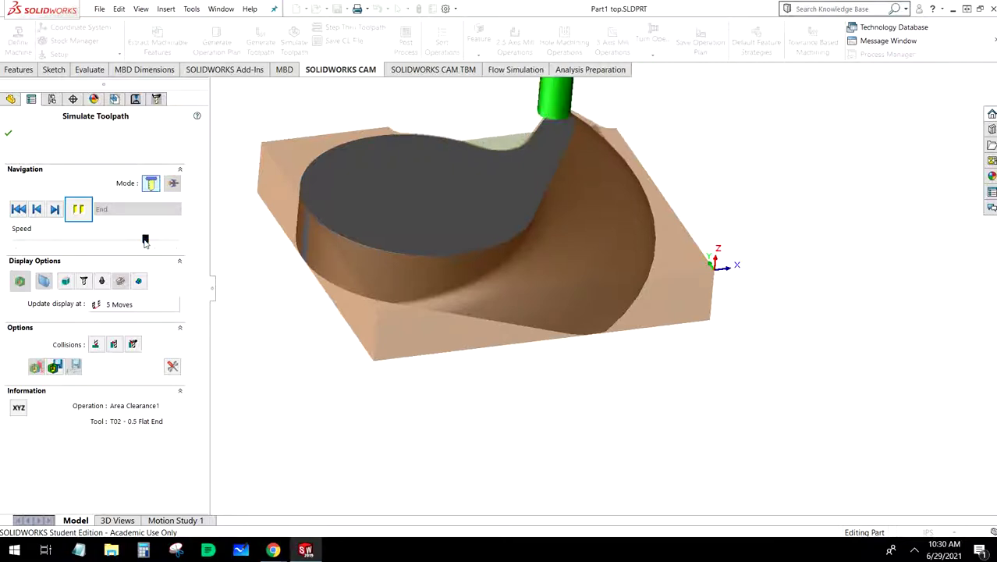
pyautogui.moveTo(145, 242); pyautogui.dragTo(166, 245)
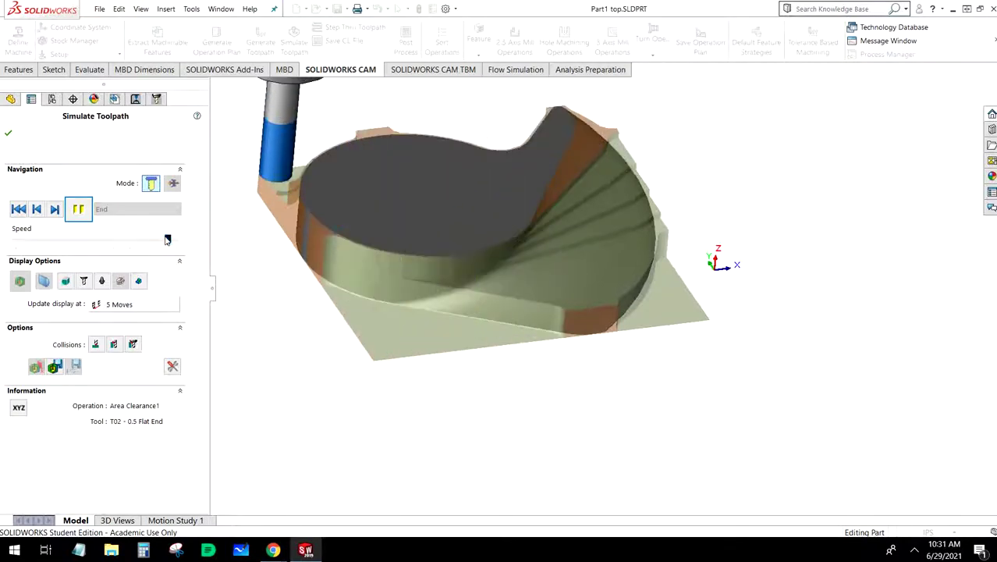
pyautogui.moveTo(167, 240); pyautogui.dragTo(172, 240)
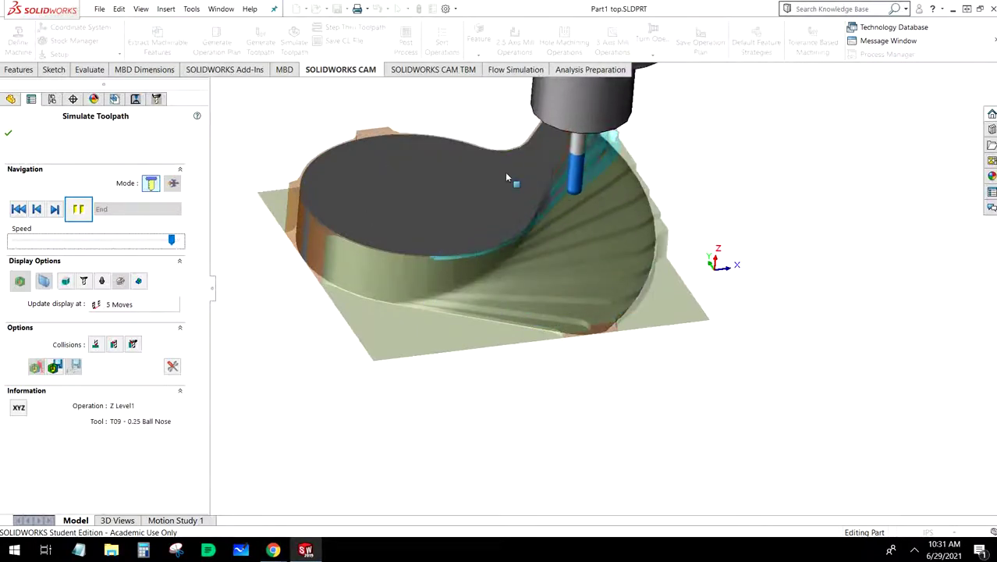
# Examine the simulated stock's blade surface and rim from several angles and close the simulation.
pyautogui.scroll(-5, 519, 173)
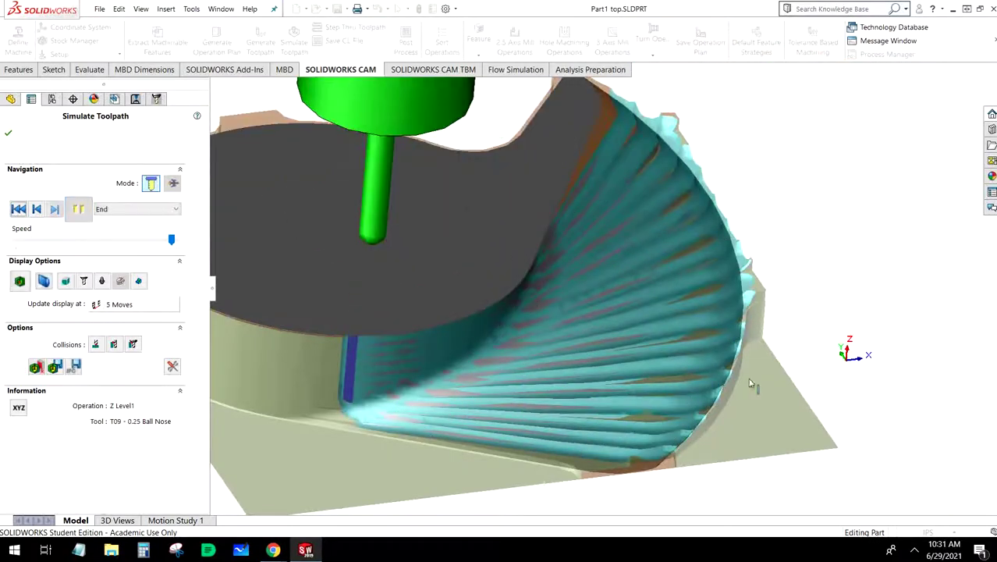
pyautogui.scroll(3, 612, 273)
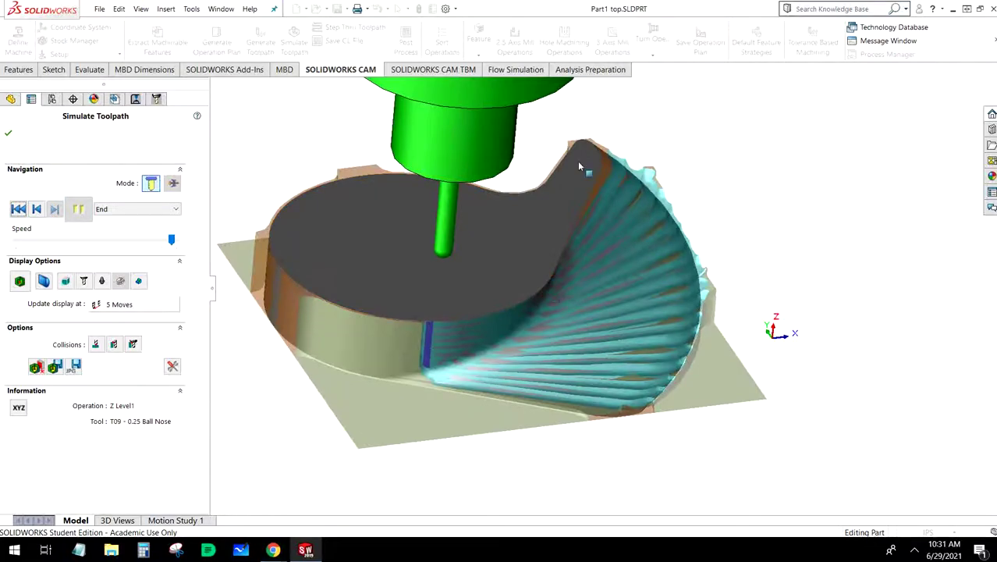
pyautogui.moveTo(578, 160); pyautogui.dragTo(595, 337, button='middle')
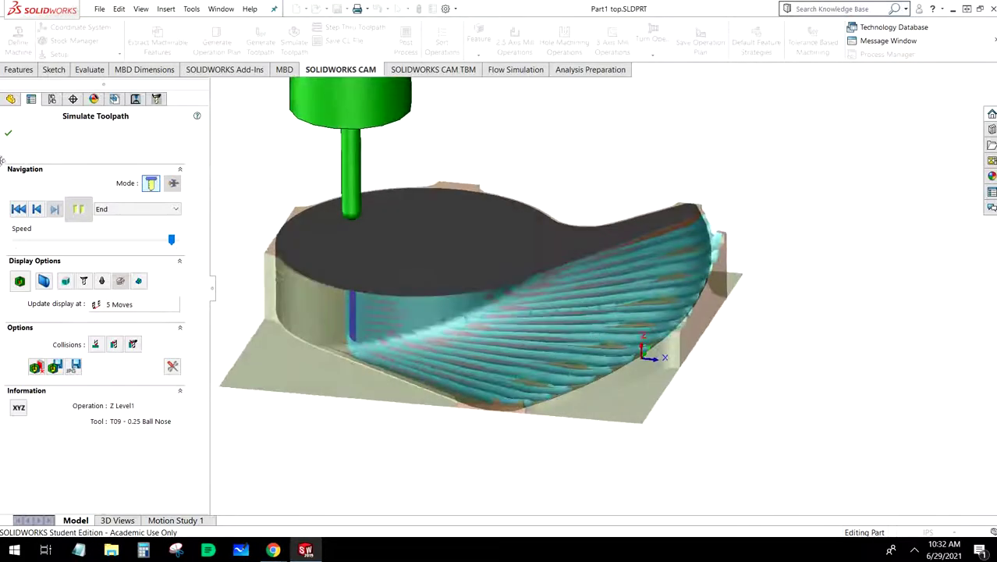
pyautogui.click(9, 135)
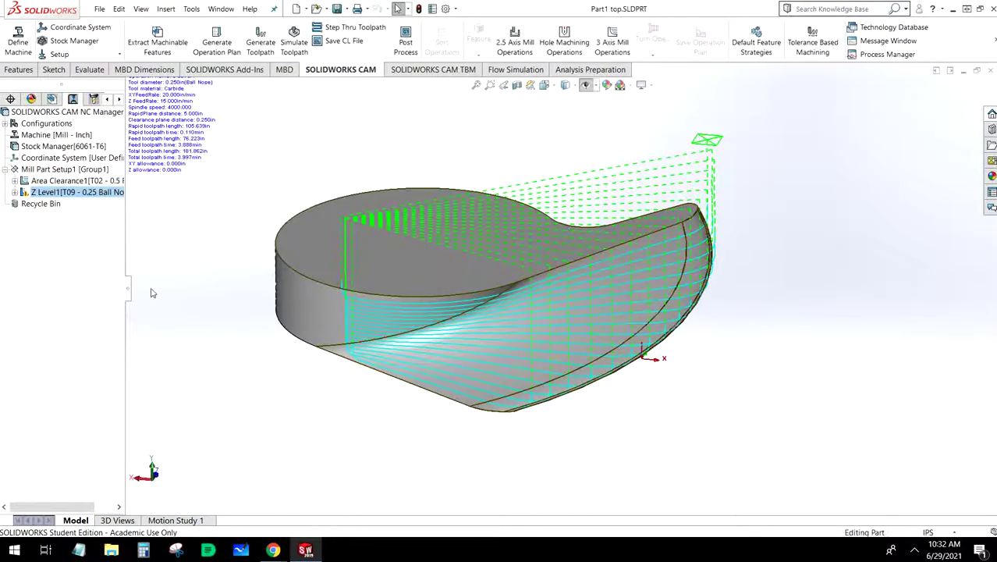
# Start a 2.5 axis Contour Mill operation on Mill Part Setup1 with the T02 0.5 Flat End tool, and begin creating a feature for it.
pyautogui.rightClick(80, 171)
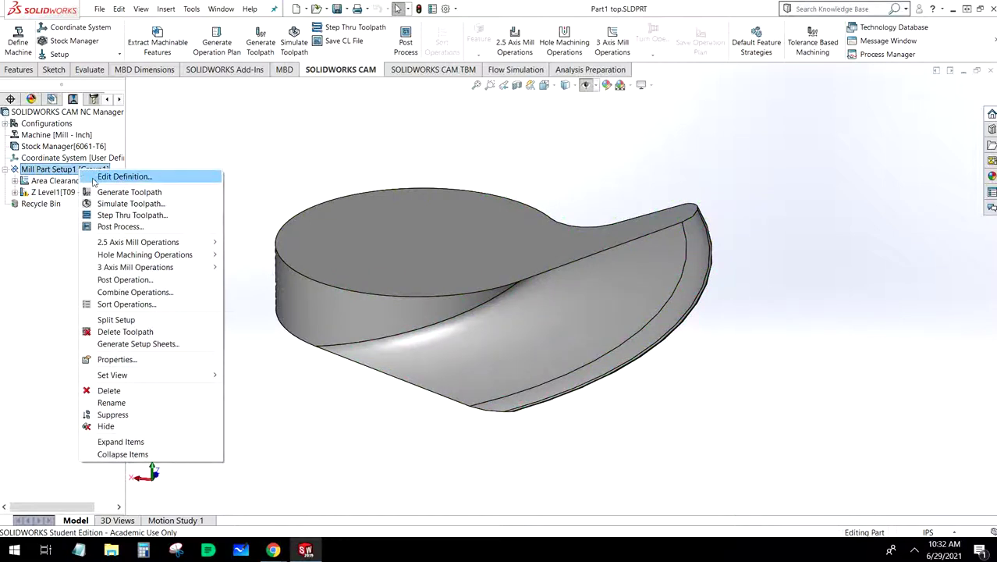
pyautogui.moveTo(153, 244)
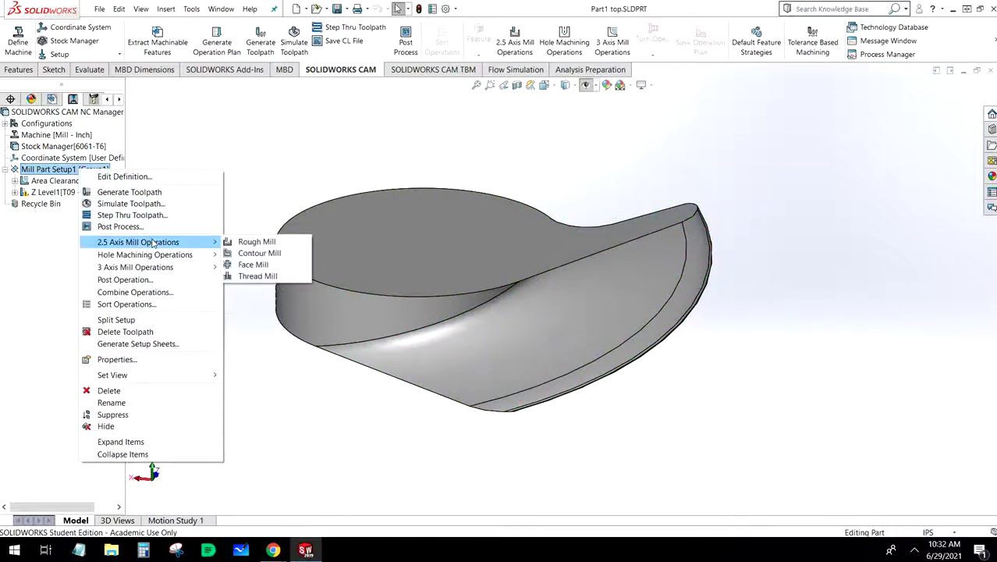
pyautogui.click(261, 253)
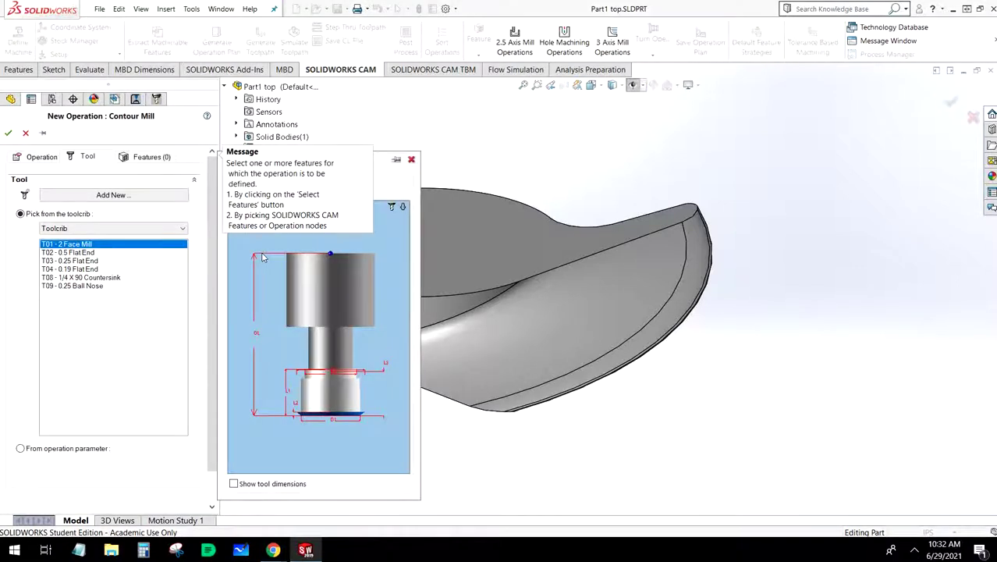
pyautogui.click(82, 254)
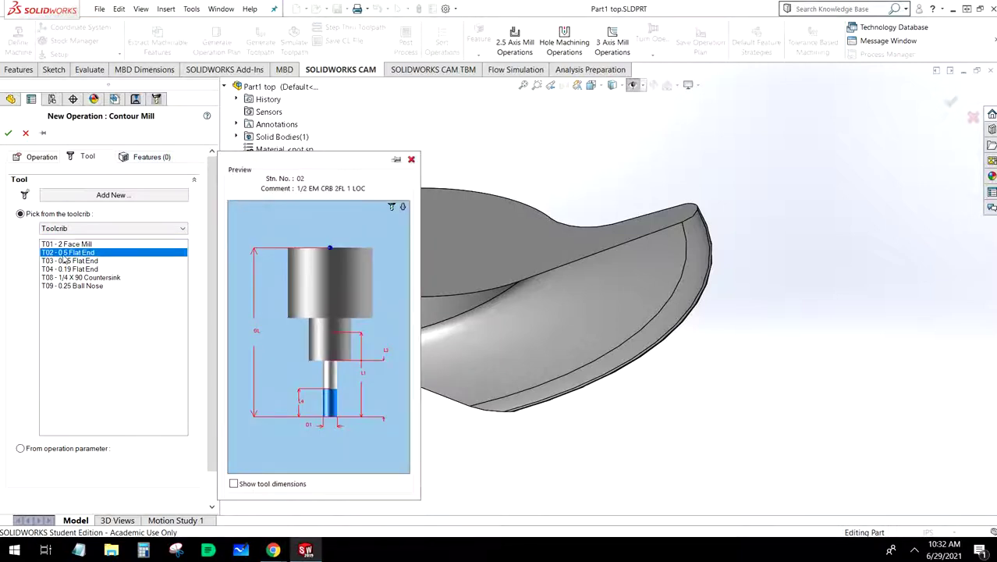
pyautogui.click(152, 158)
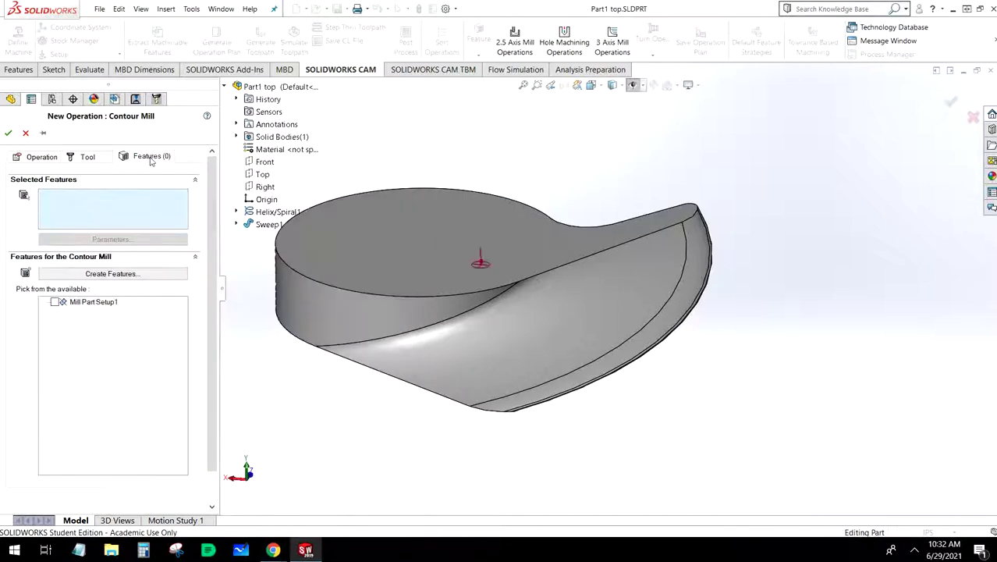
pyautogui.click(95, 274)
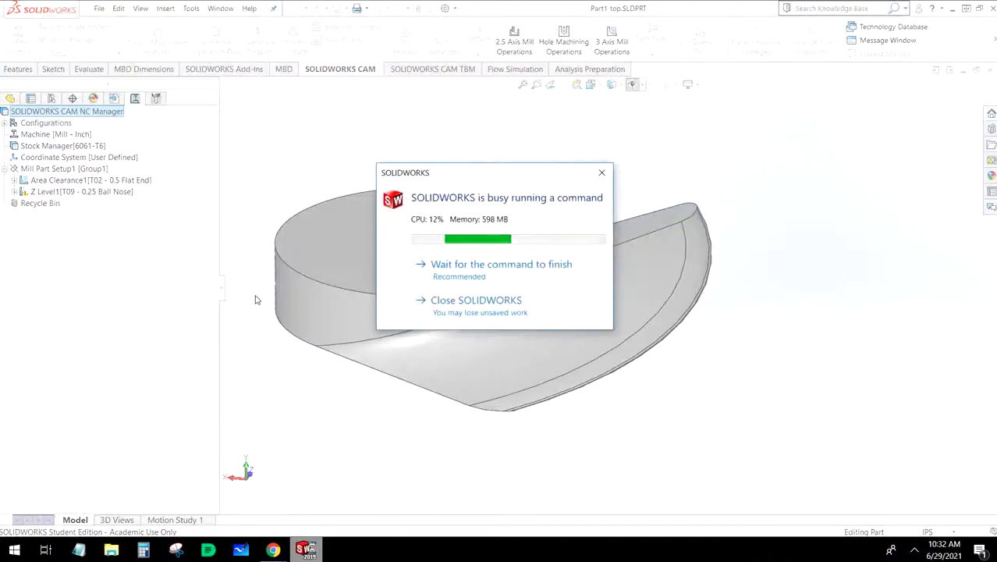
# Wait for the command to finish, and create an open pocket perimeter feature with Rough-Finish strategy ending at the bottom of the part.
pyautogui.click(452, 260)
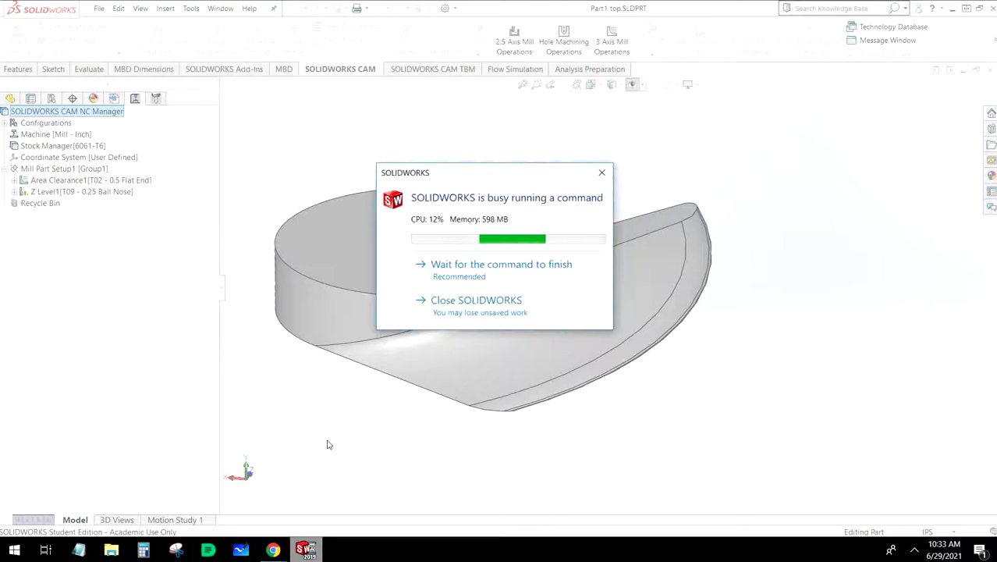
pyautogui.click(489, 267)
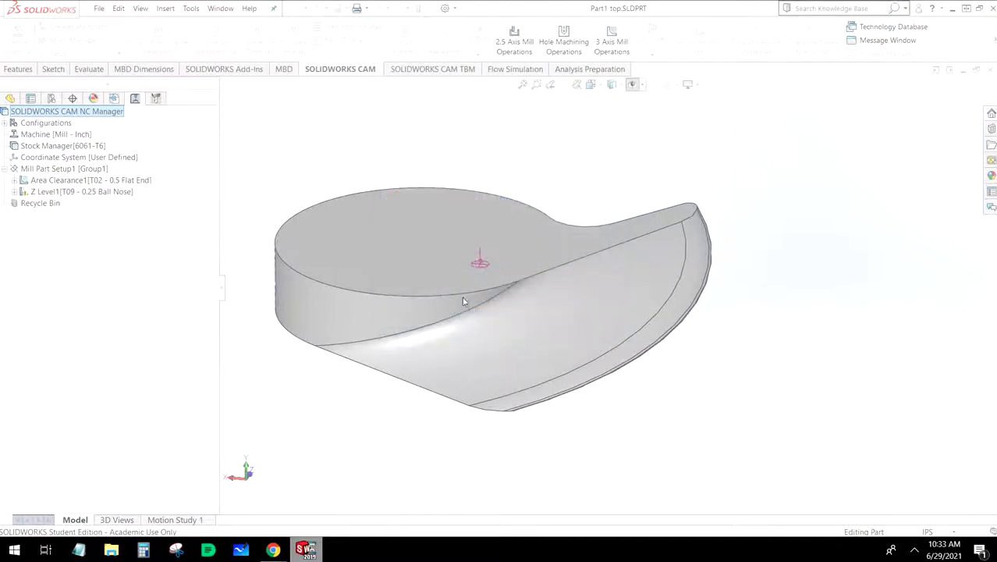
pyautogui.click(465, 270)
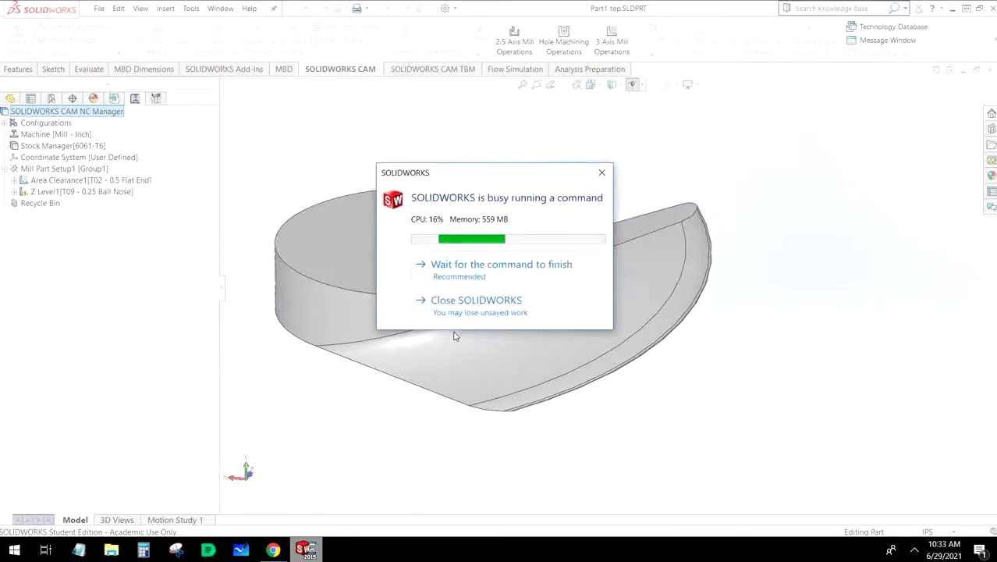
pyautogui.scroll(2, 421, 429)
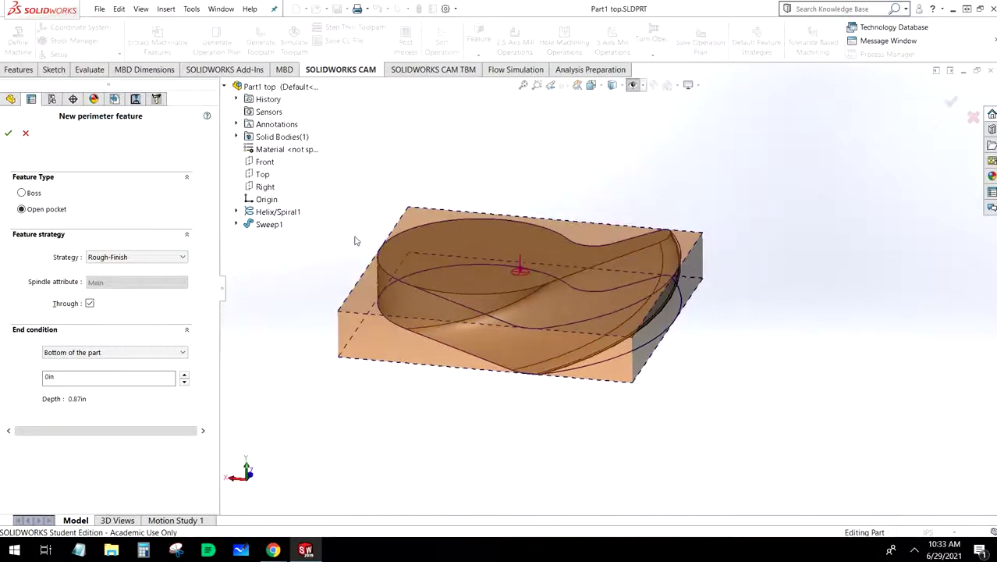
pyautogui.scroll(-1, 355, 239)
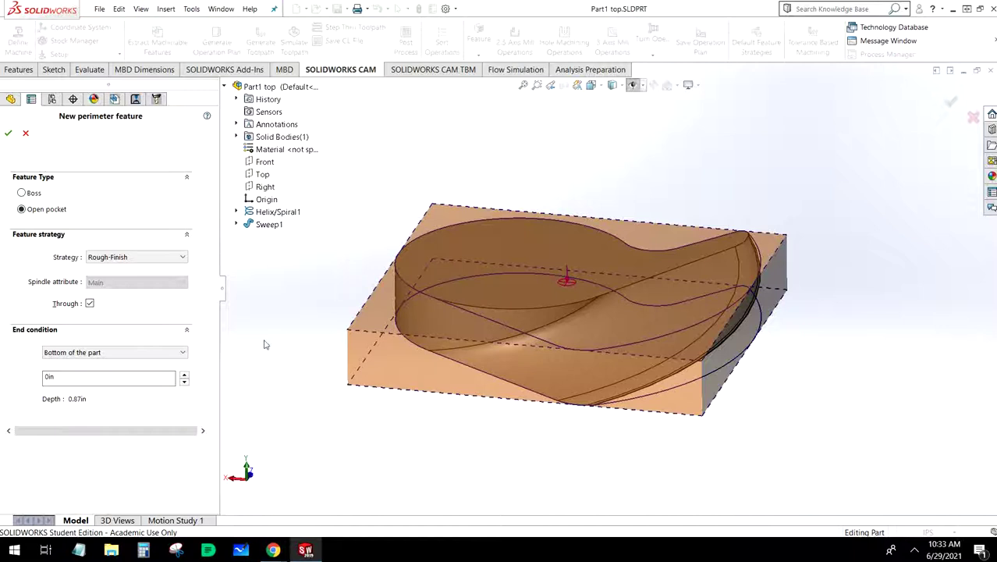
pyautogui.click(7, 134)
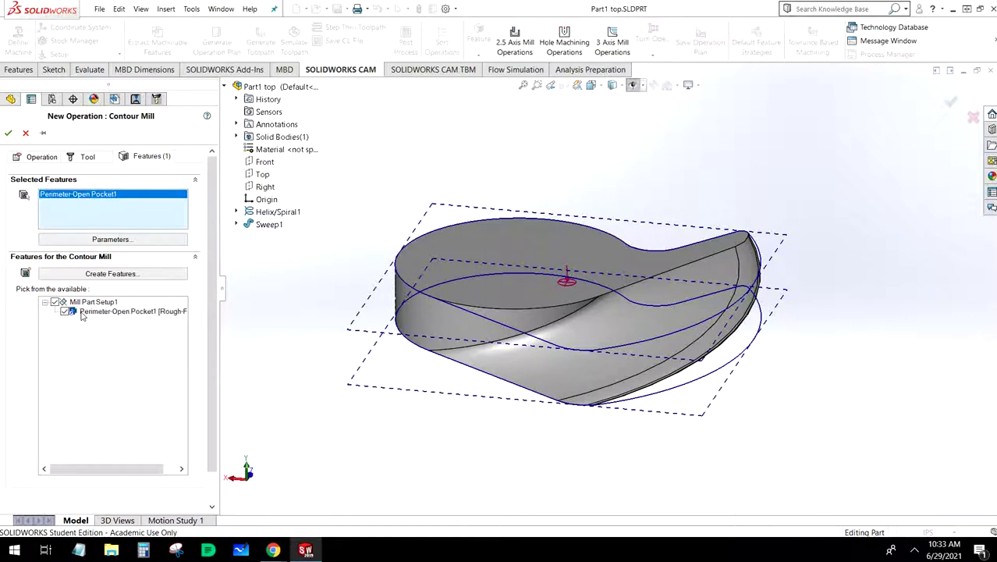
# Create the Contour Mill operation on the perimeter open pocket, accept its operation parameters, and generate its toolpath.
pyautogui.click(80, 157)
pyautogui.click(8, 134)
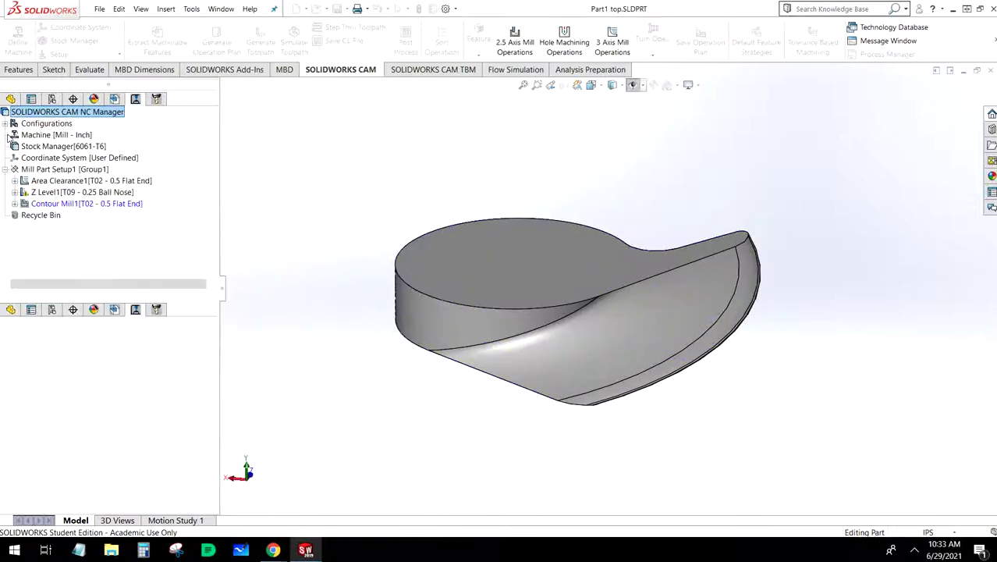
pyautogui.doubleClick(78, 203)
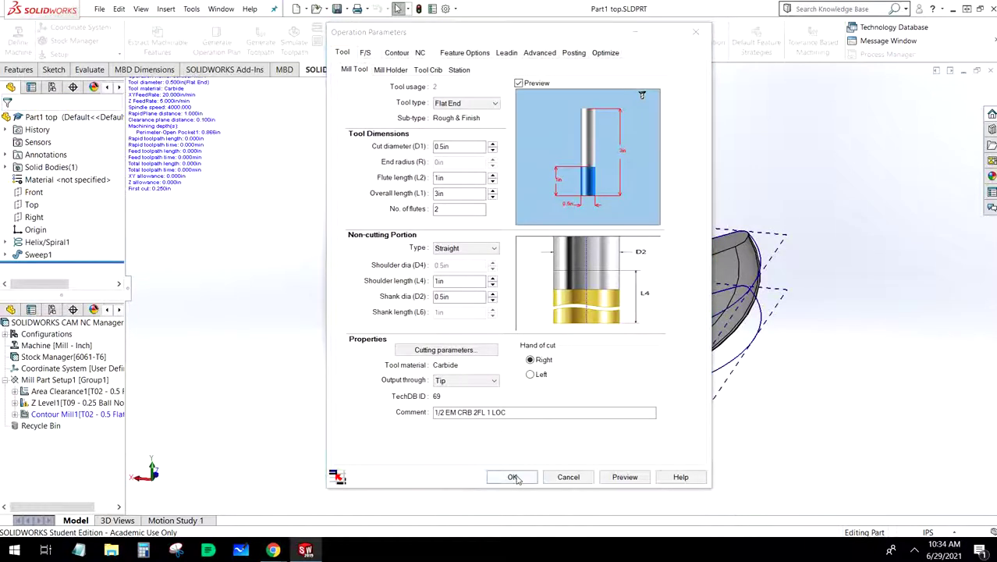
pyautogui.click(511, 476)
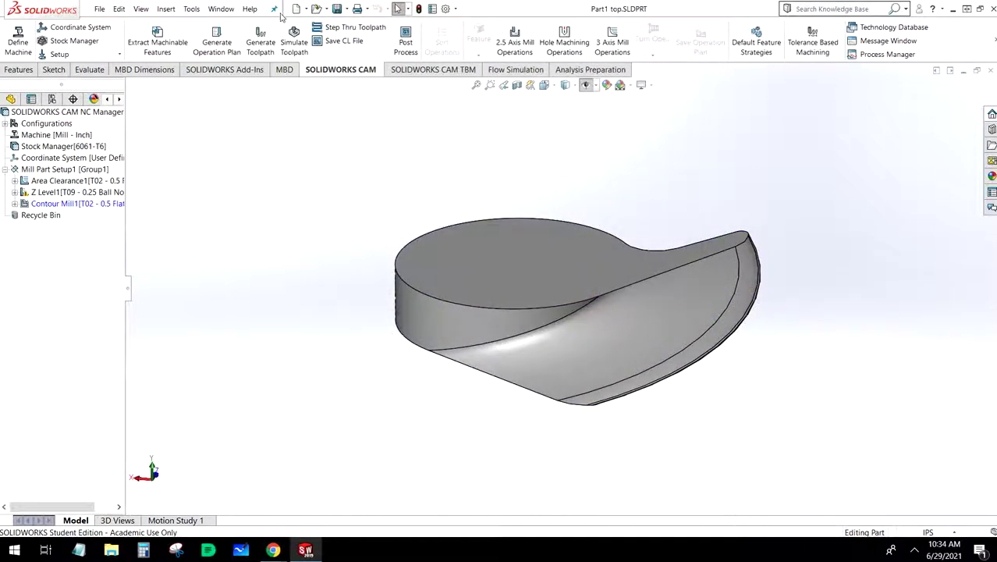
pyautogui.click(264, 39)
# Simulate the Area Clearance and Z Level toolpaths one at a time in Next Toolpath mode at maximum speed.
pyautogui.click(293, 35)
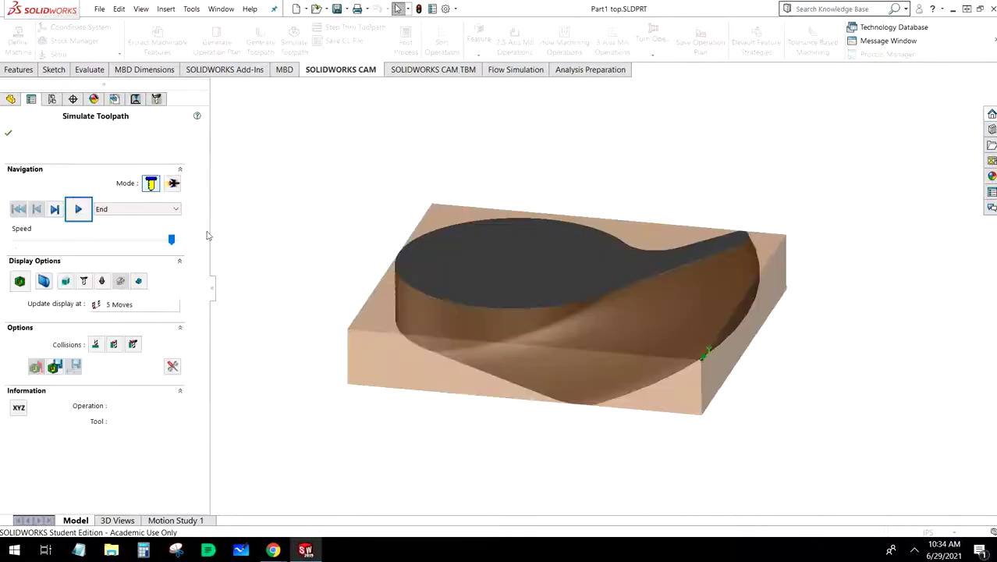
pyautogui.click(129, 210)
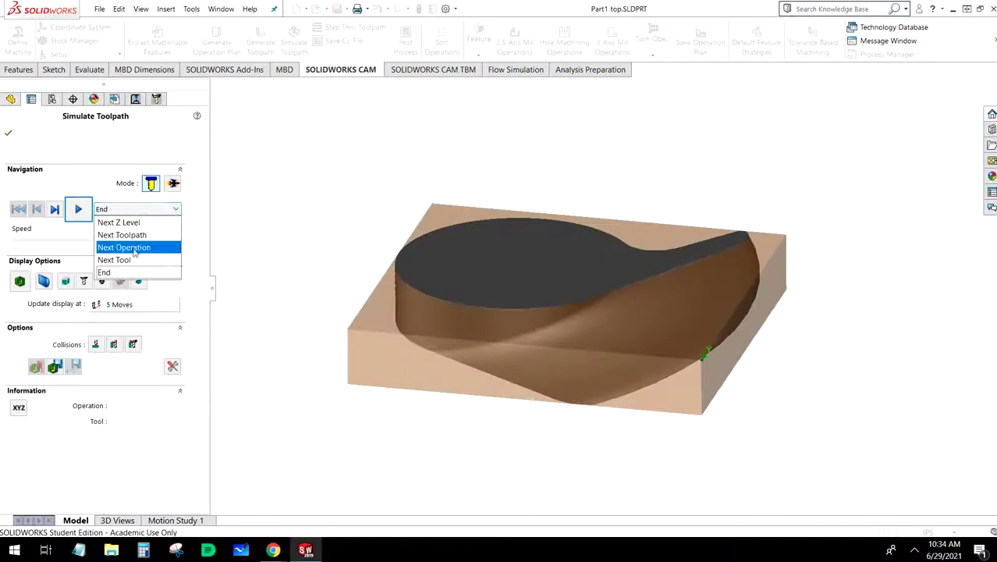
pyautogui.click(123, 234)
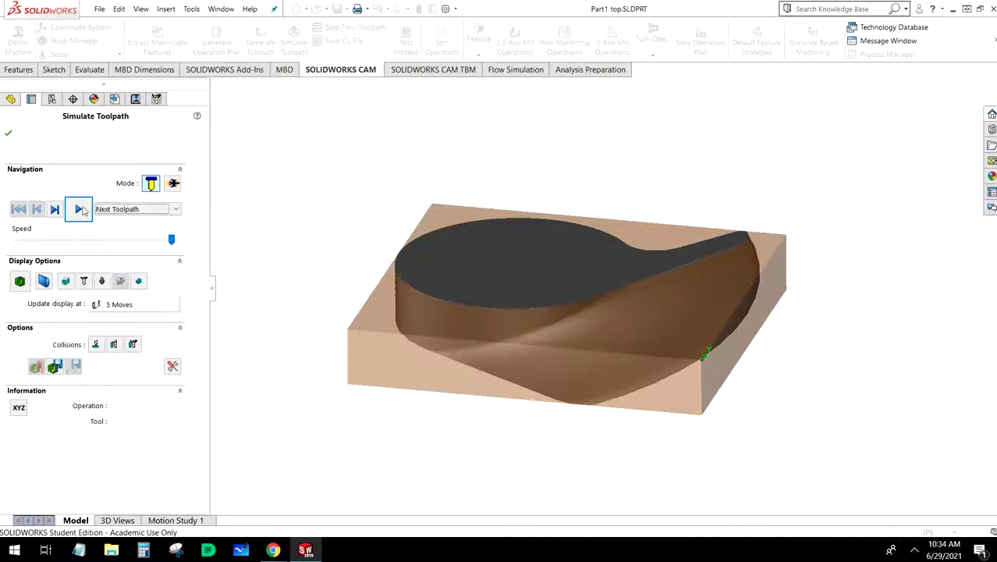
pyautogui.click(78, 209)
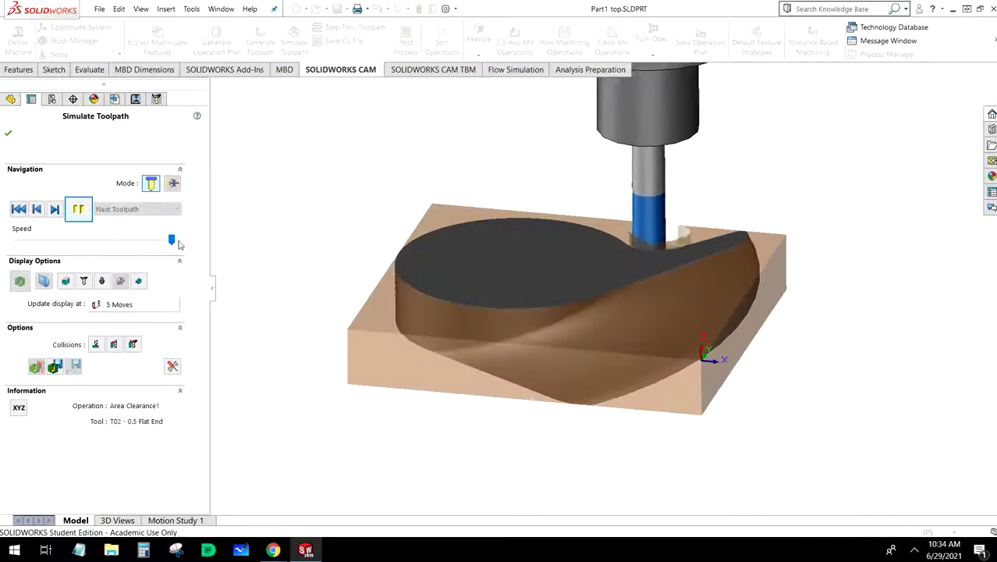
pyautogui.moveTo(172, 240); pyautogui.dragTo(179, 241)
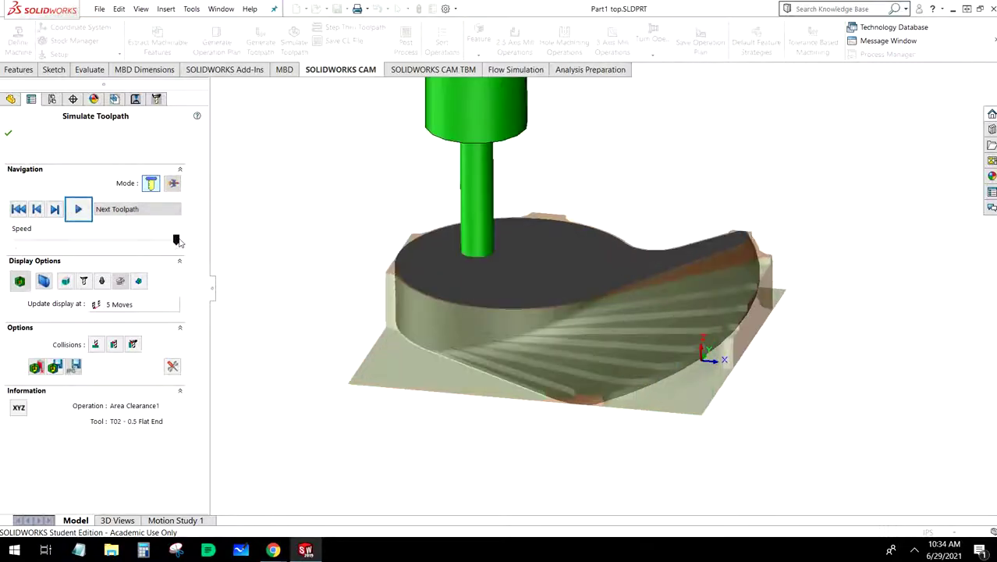
pyautogui.click(85, 209)
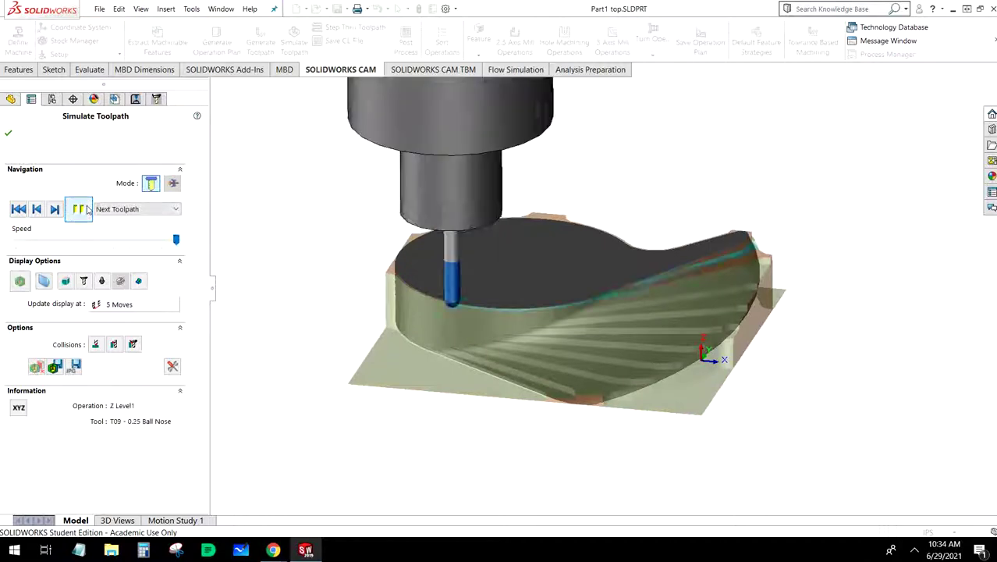
pyautogui.click(79, 209)
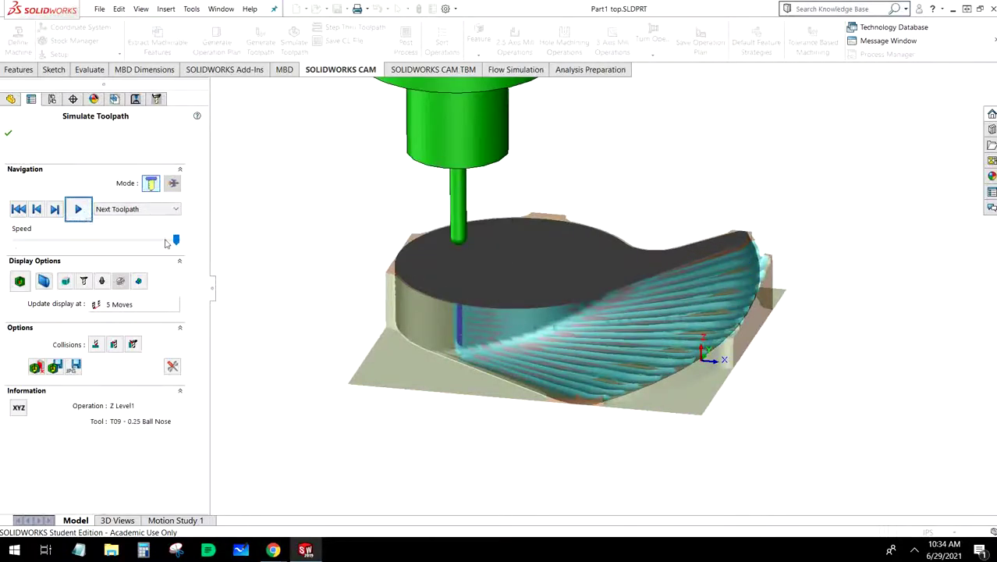
# Simulate the Contour Mill toolpath at reduced speed while viewing the part from above, raising the speed during the run.
pyautogui.moveTo(176, 240); pyautogui.dragTo(144, 237)
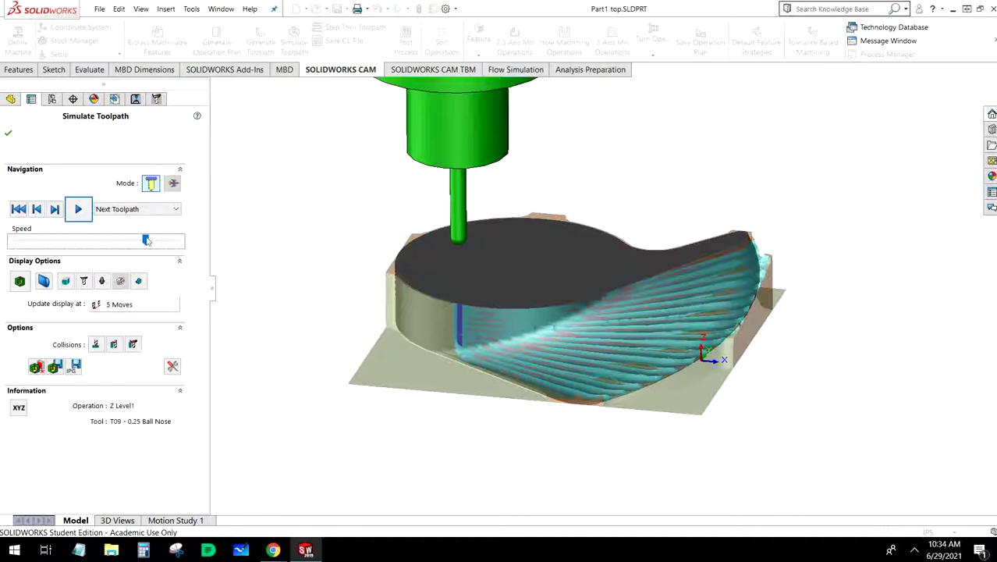
pyautogui.click(79, 209)
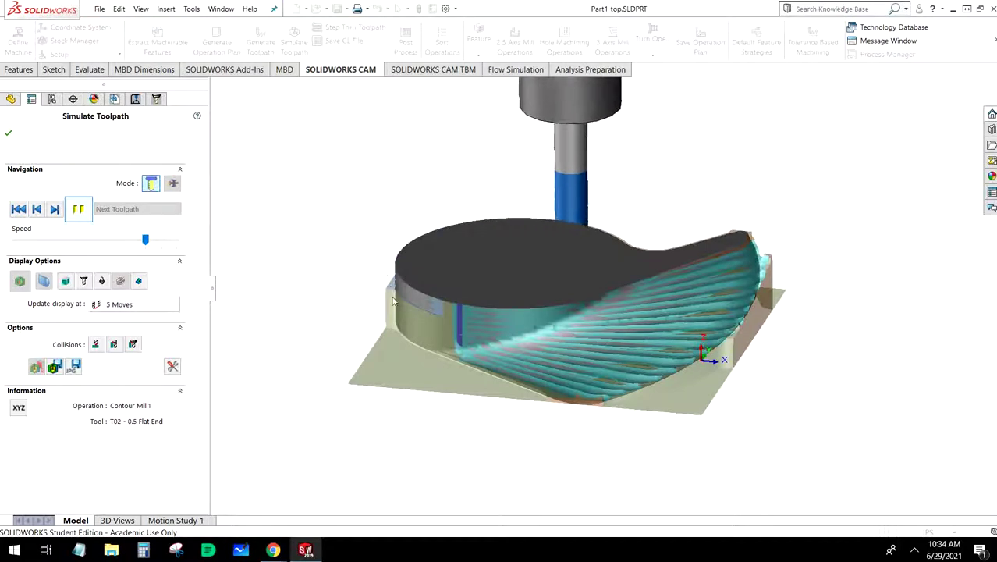
pyautogui.moveTo(394, 318); pyautogui.dragTo(390, 321, button='middle')
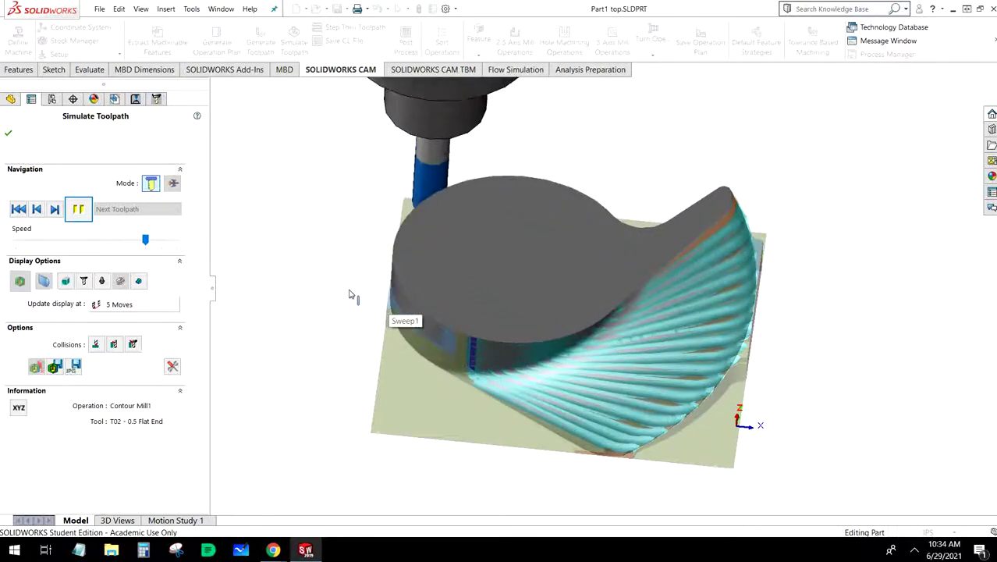
pyautogui.moveTo(347, 293); pyautogui.dragTo(357, 305, button='middle')
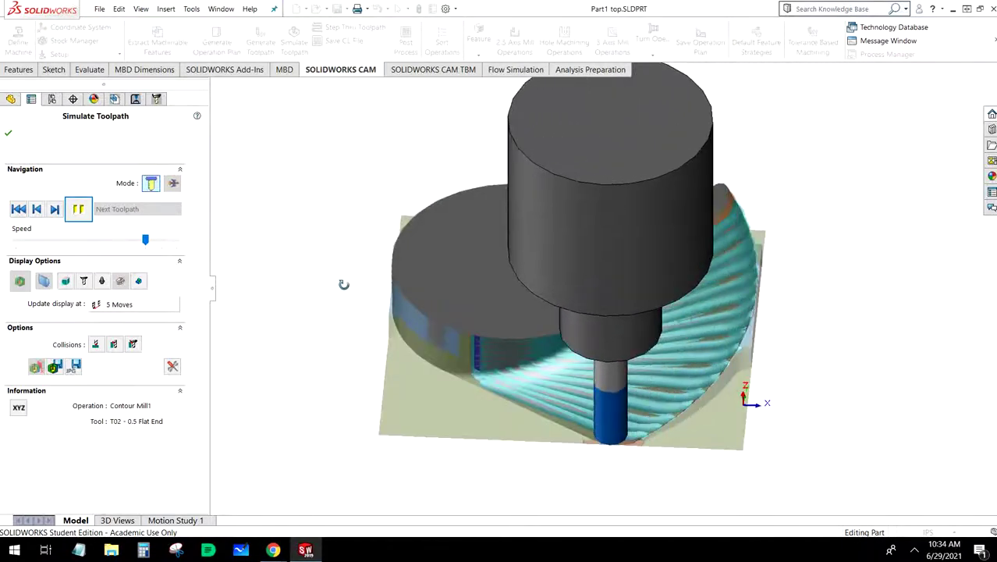
pyautogui.click(156, 242)
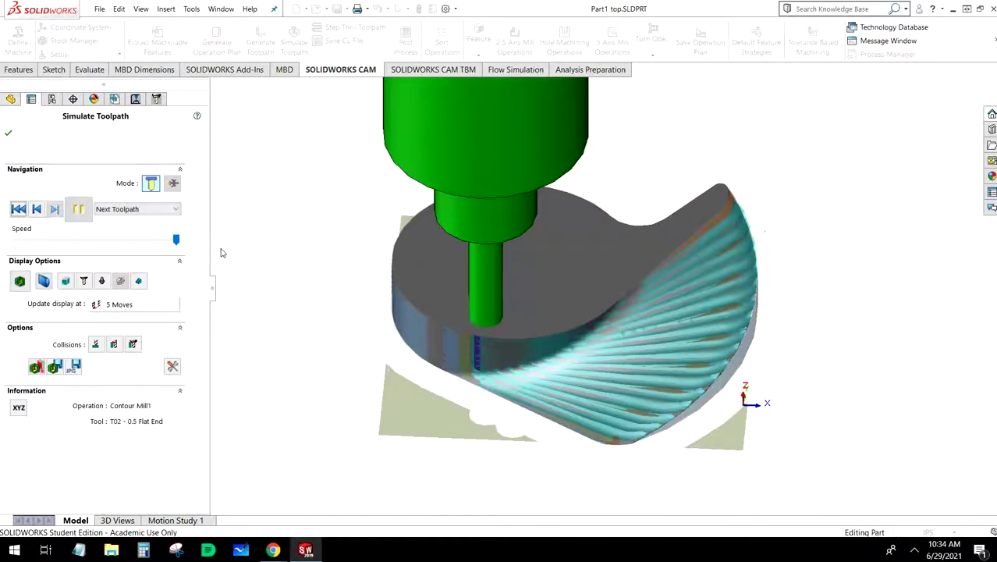
# Examine the simulated stock's contoured walls and underside from several angles, and close the simulation.
pyautogui.moveTo(398, 350); pyautogui.dragTo(443, 258, button='middle')
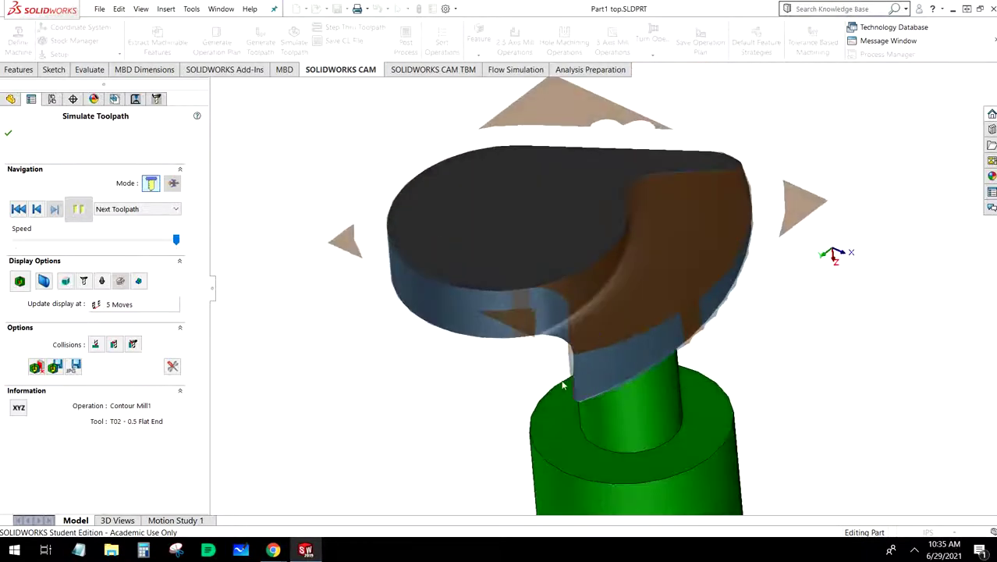
pyautogui.moveTo(389, 121); pyautogui.dragTo(628, 313, button='middle')
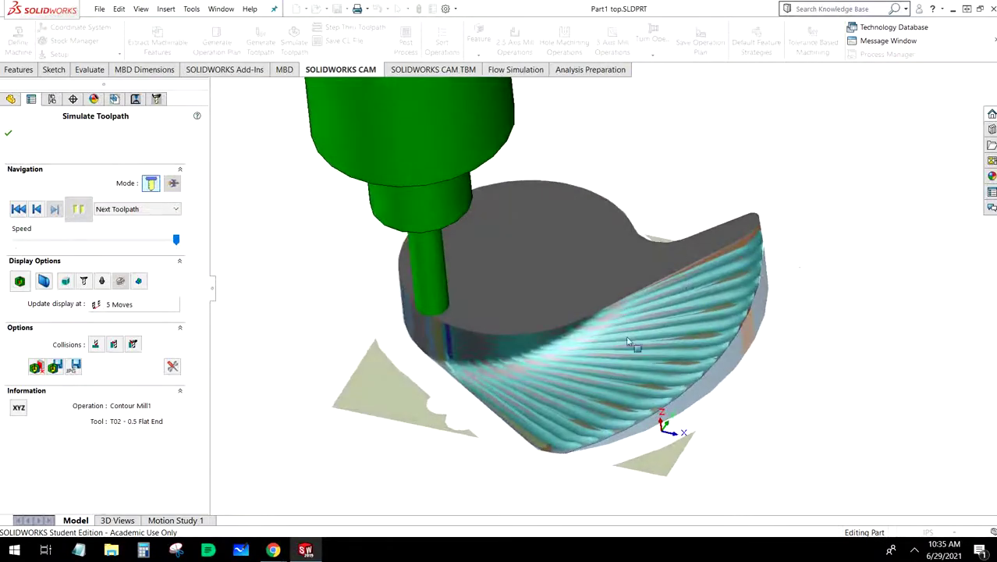
pyautogui.click(7, 134)
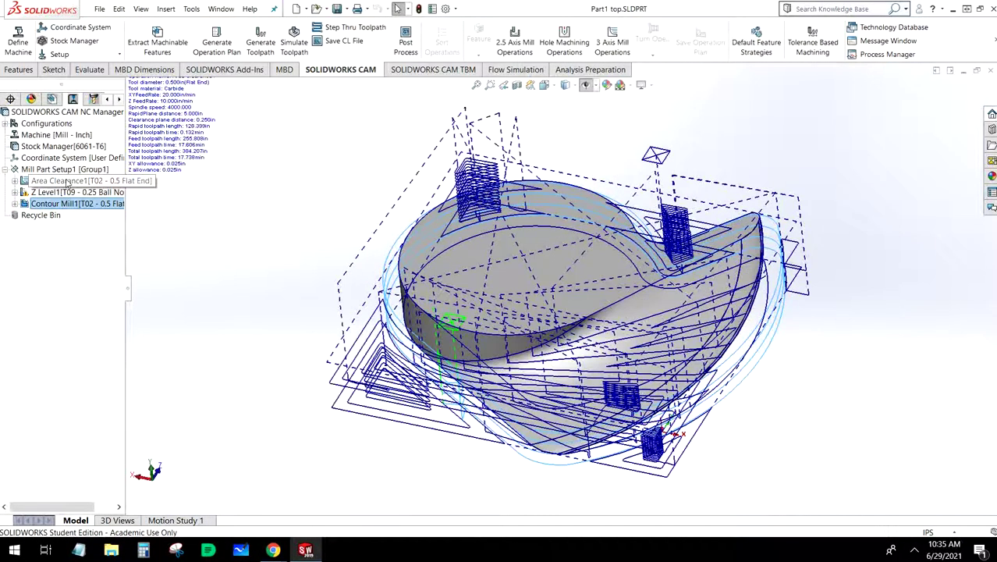
# Define the Area Clearance feeds and speeds by Operation, with a 2400 rpm spindle speed and a 10 in/min XY feedrate.
pyautogui.click(63, 181)
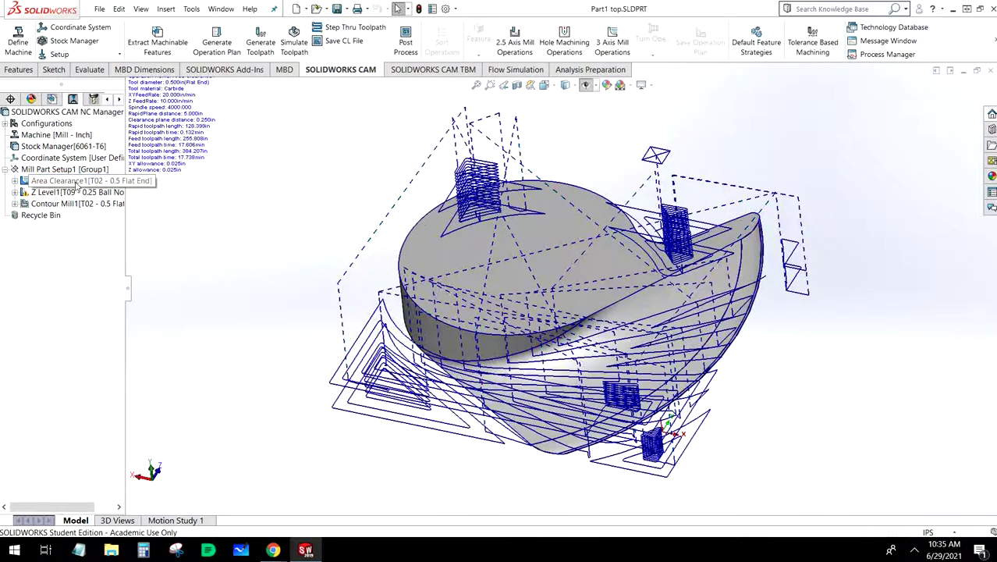
pyautogui.doubleClick(81, 181)
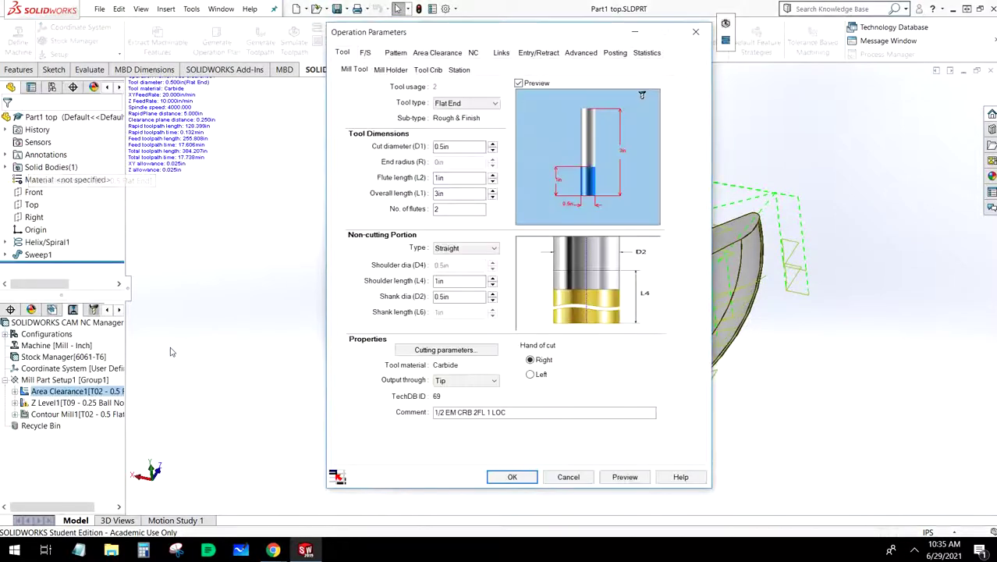
pyautogui.click(369, 54)
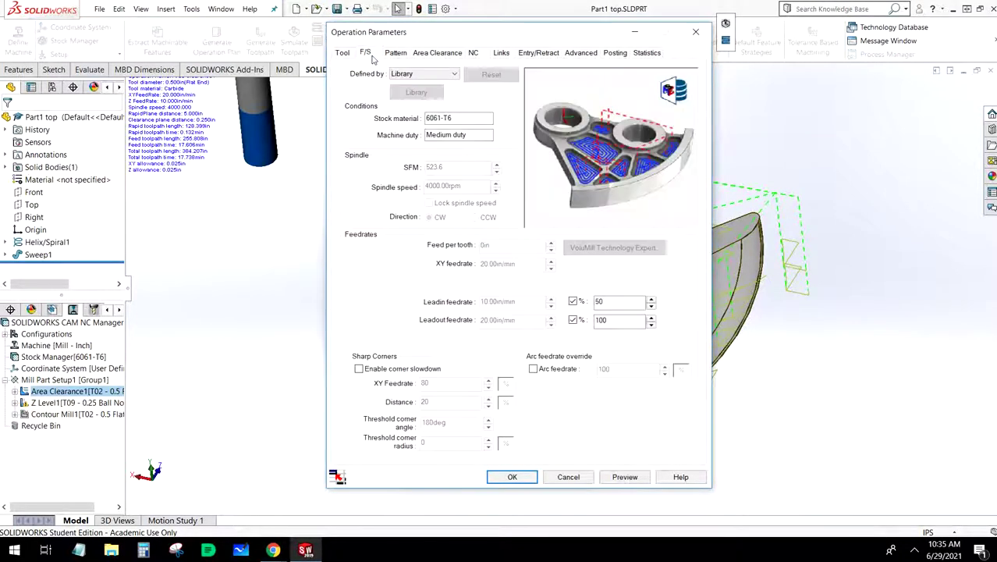
pyautogui.click(402, 75)
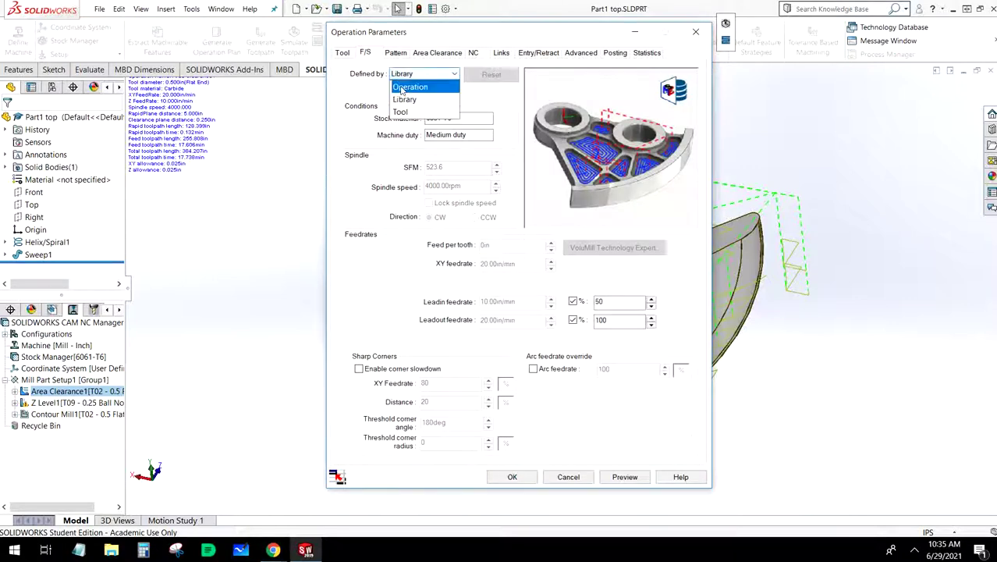
pyautogui.click(402, 82)
pyautogui.click(427, 186)
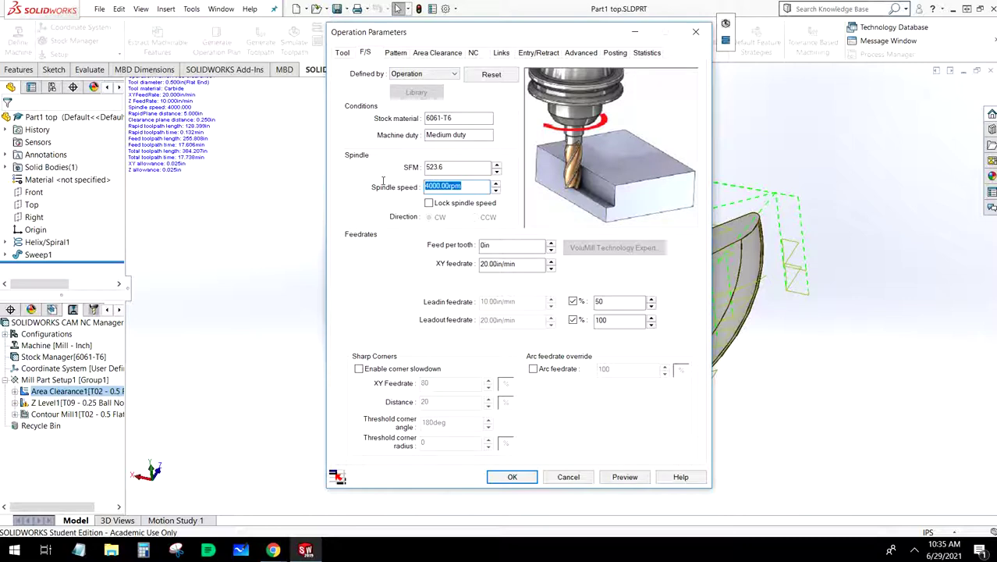
pyautogui.write('2400')
pyautogui.moveTo(523, 264); pyautogui.dragTo(452, 262)
pyautogui.write('10')
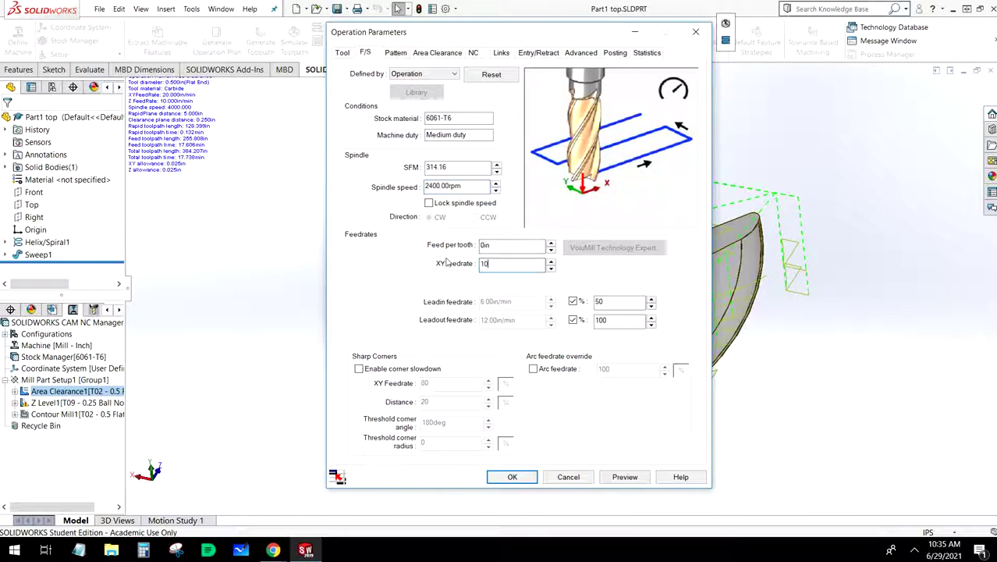
pyautogui.click(539, 247)
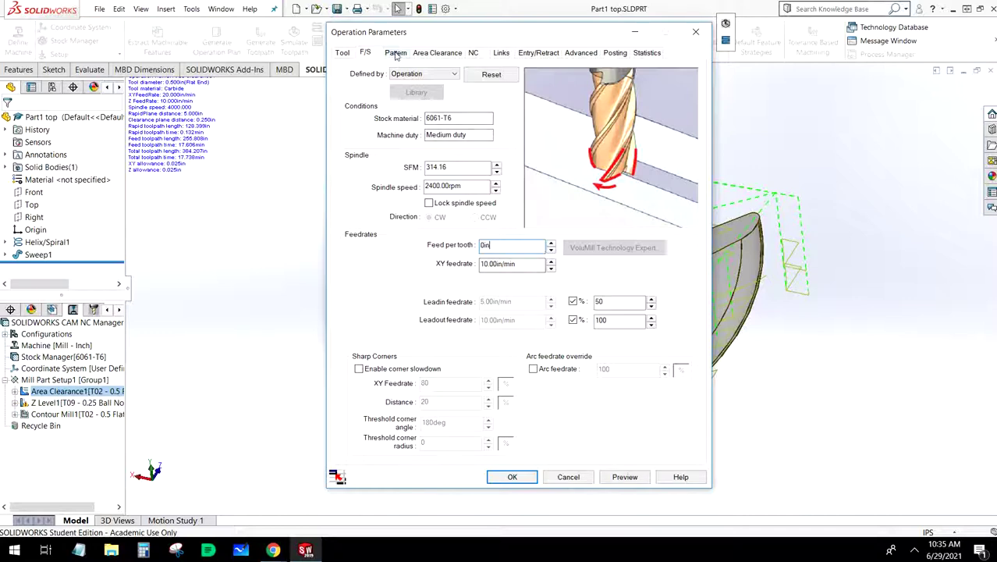
# Review the Area Clearance pattern settings, and set the operation's XY and Z allowances to 0.01 in.
pyautogui.click(395, 53)
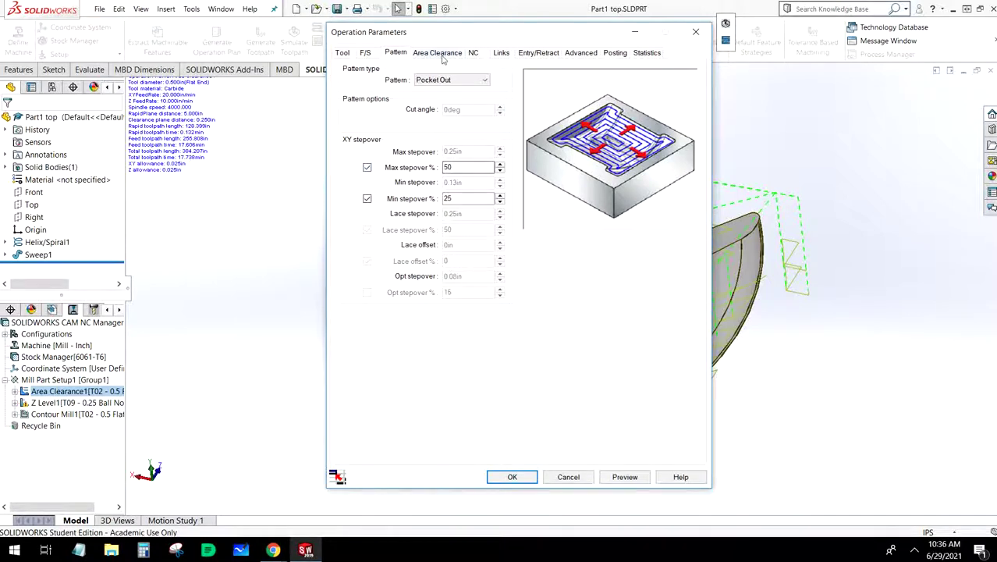
pyautogui.click(439, 54)
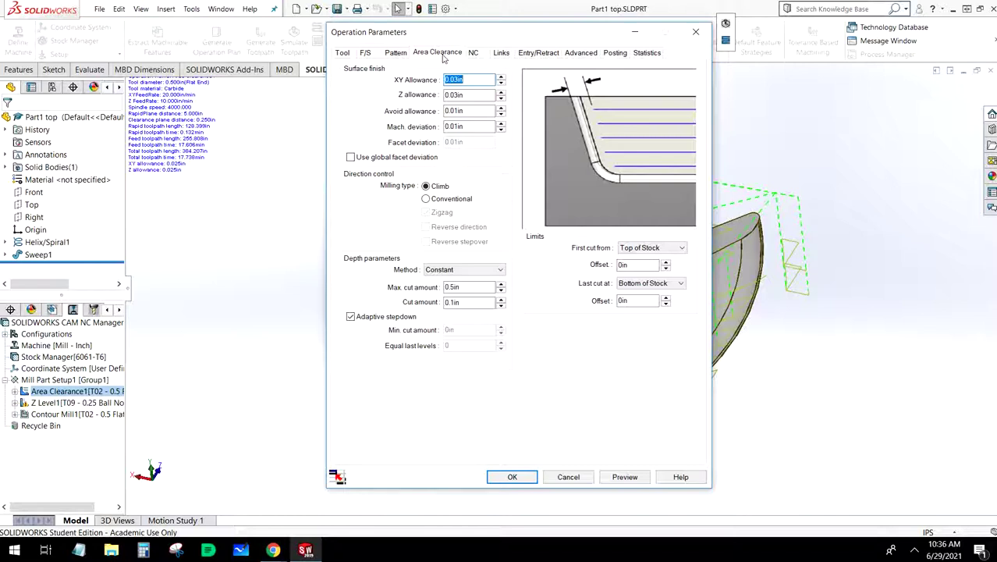
pyautogui.click(457, 79)
pyautogui.moveTo(470, 79); pyautogui.dragTo(431, 80)
pyautogui.write('01')
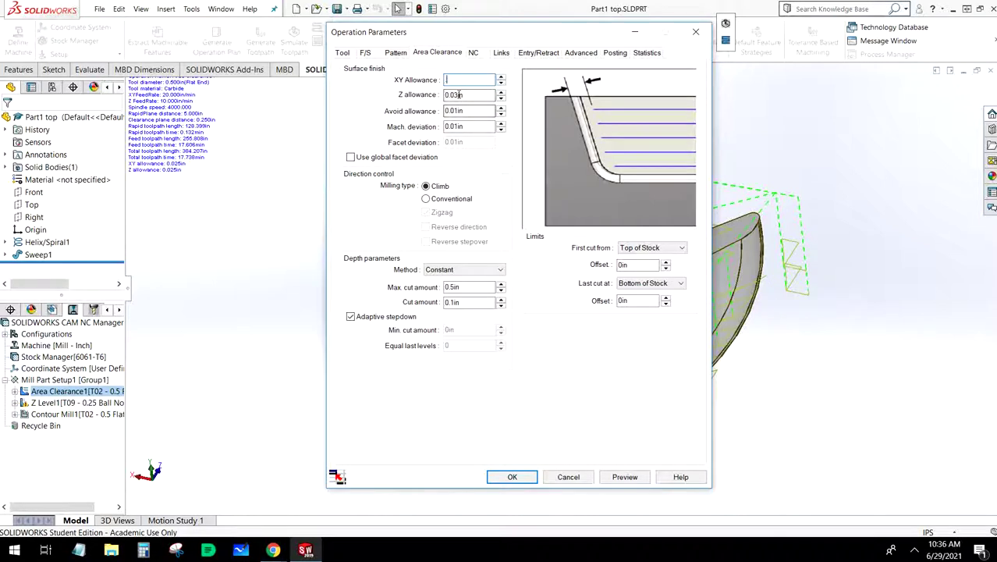
pyautogui.moveTo(487, 95); pyautogui.dragTo(447, 95)
pyautogui.write('01')
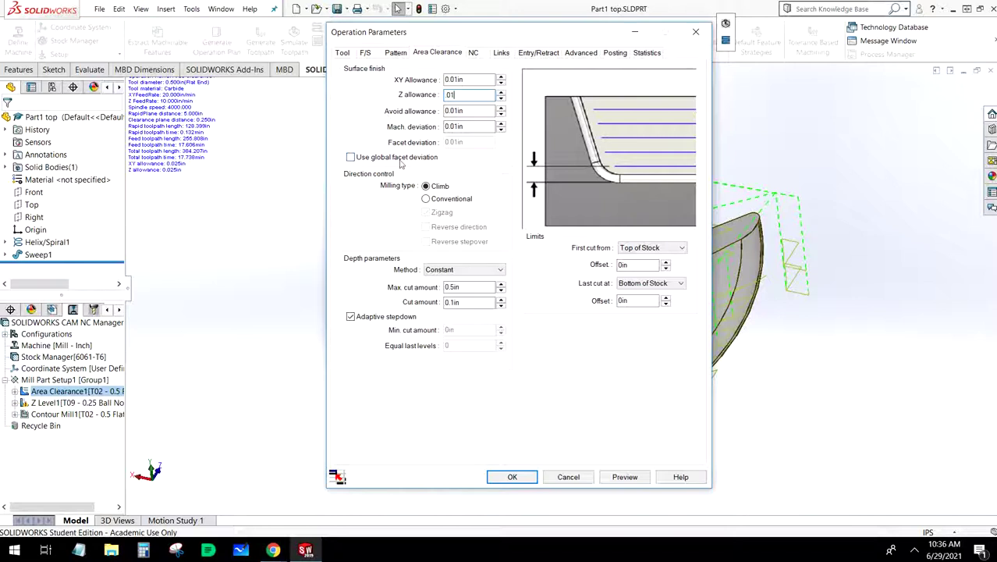
# Set the Area Clearance operation's rapid plane distance from the top of stock, and regenerate its toolpath.
pyautogui.click(476, 53)
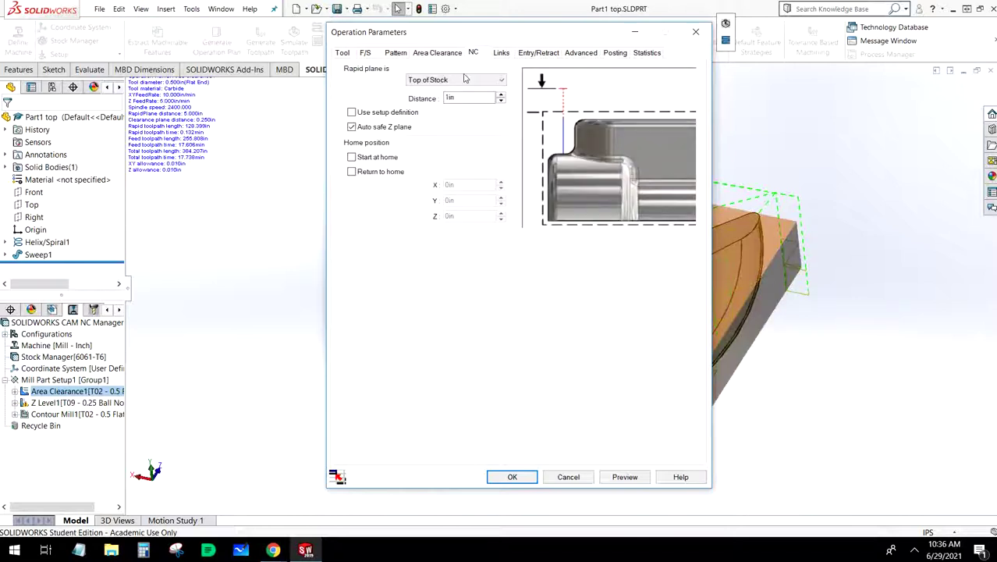
pyautogui.doubleClick(460, 98)
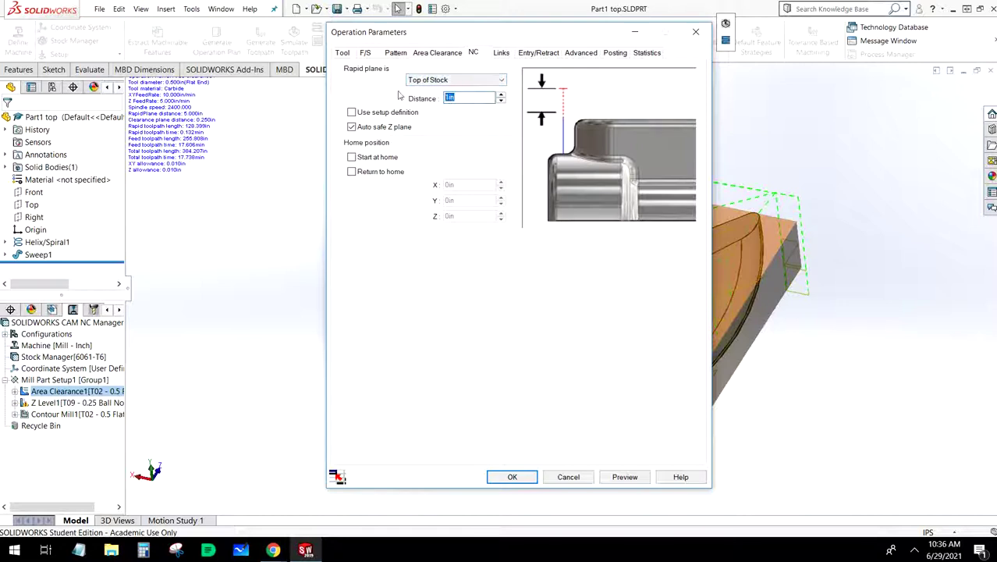
pyautogui.write('1')
pyautogui.click(437, 53)
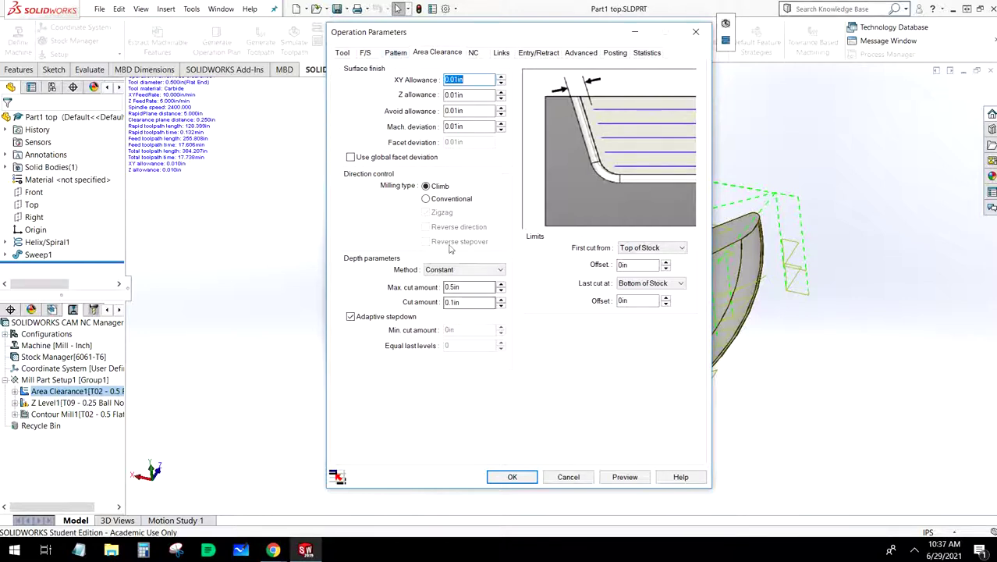
pyautogui.click(469, 289)
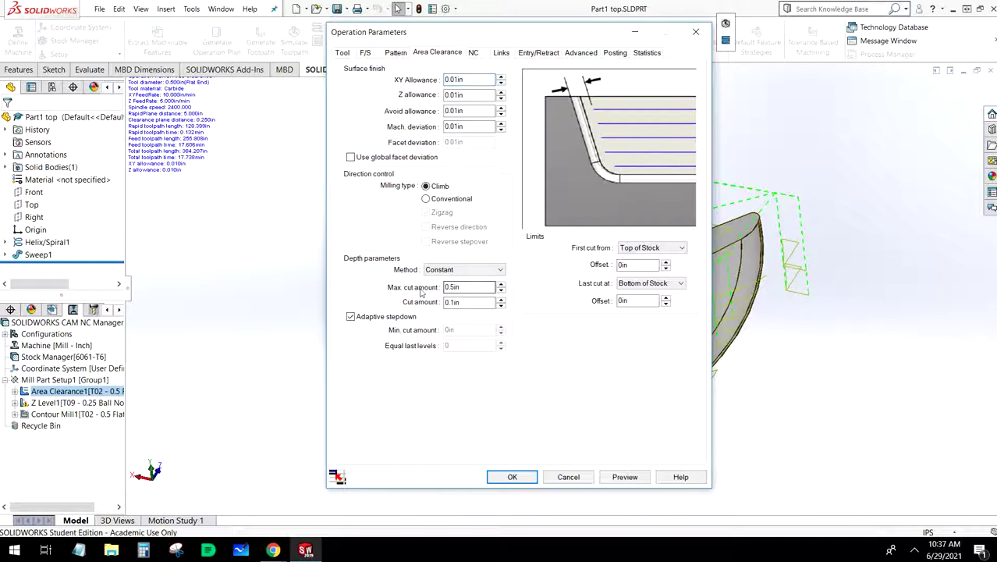
pyautogui.moveTo(467, 288); pyautogui.dragTo(441, 289)
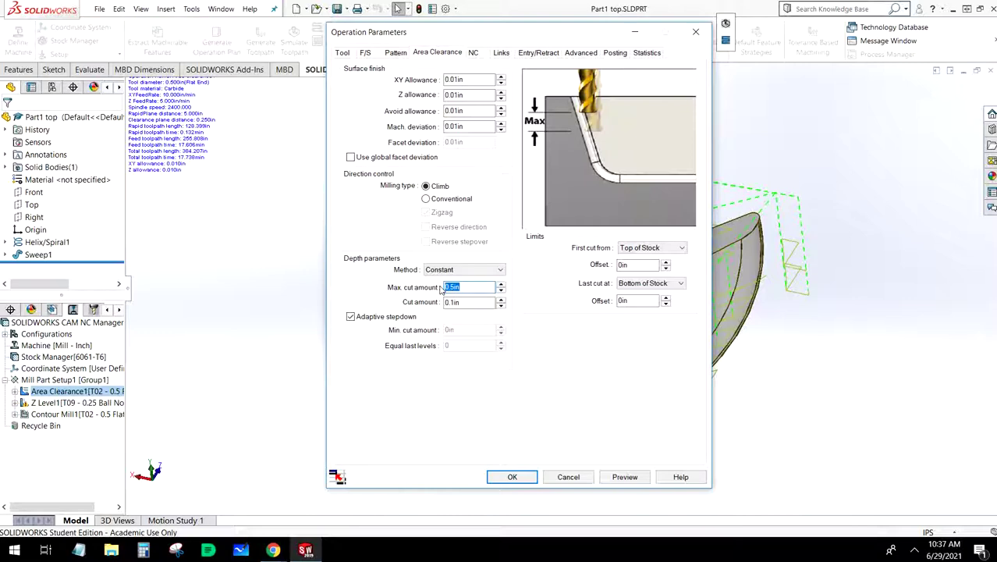
pyautogui.press('Return')
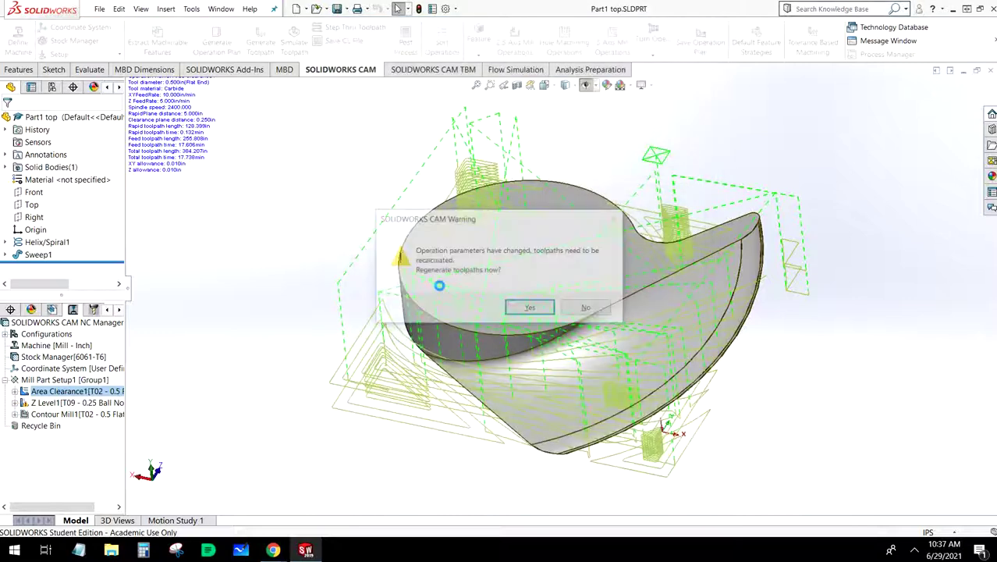
pyautogui.click(531, 309)
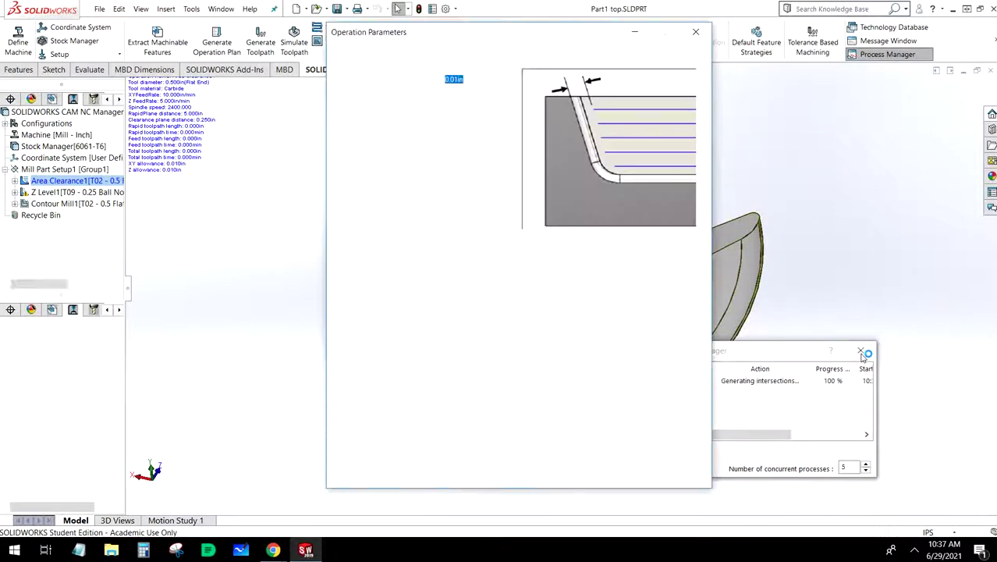
# Set both the maximum cut amount and the cut amount of the Area Clearance operation to 0.050 in.
pyautogui.click(469, 287)
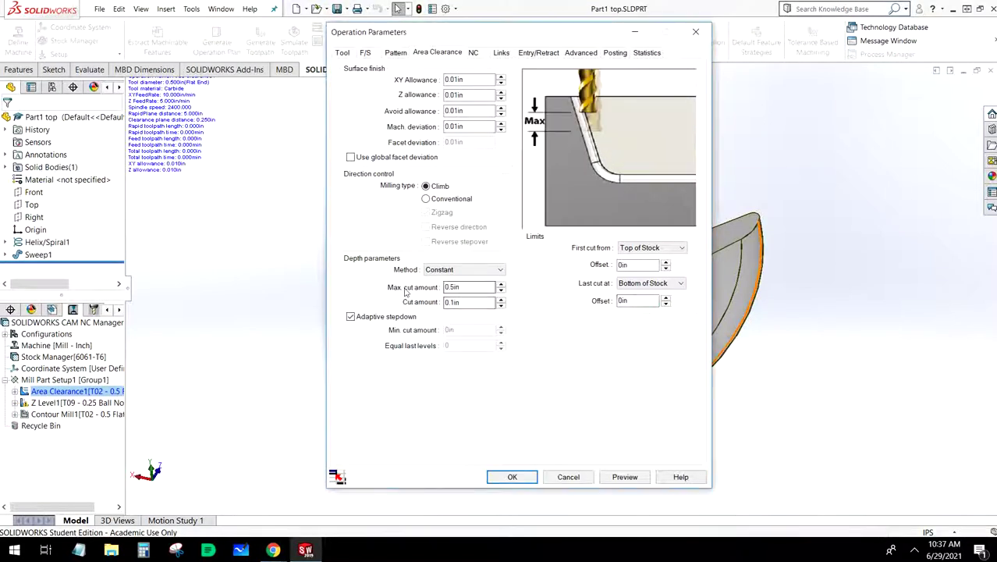
pyautogui.moveTo(468, 287); pyautogui.dragTo(426, 286)
pyautogui.write('.050')
pyautogui.click(474, 302)
pyautogui.moveTo(474, 302); pyautogui.dragTo(427, 303)
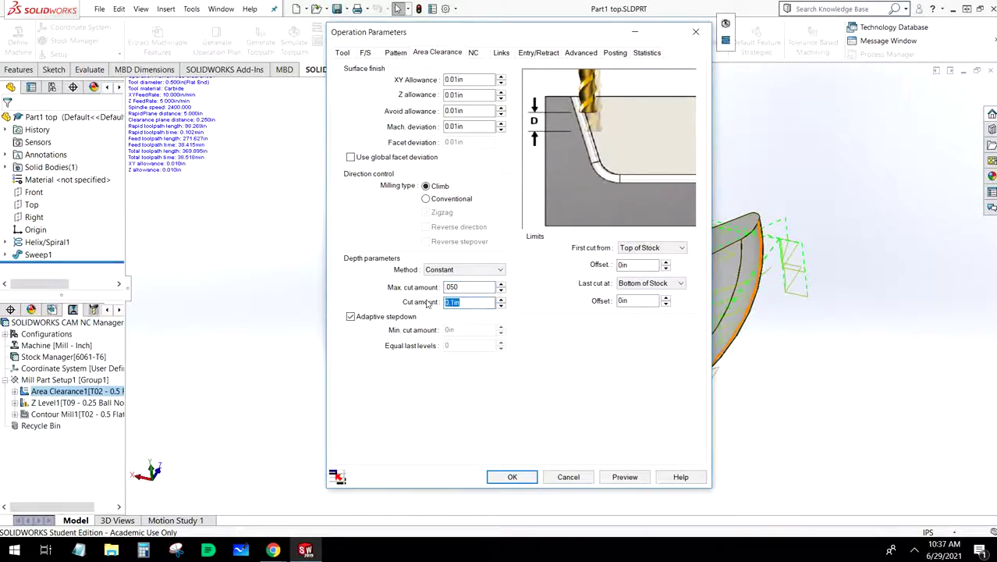
pyautogui.write('.050')
pyautogui.click(532, 477)
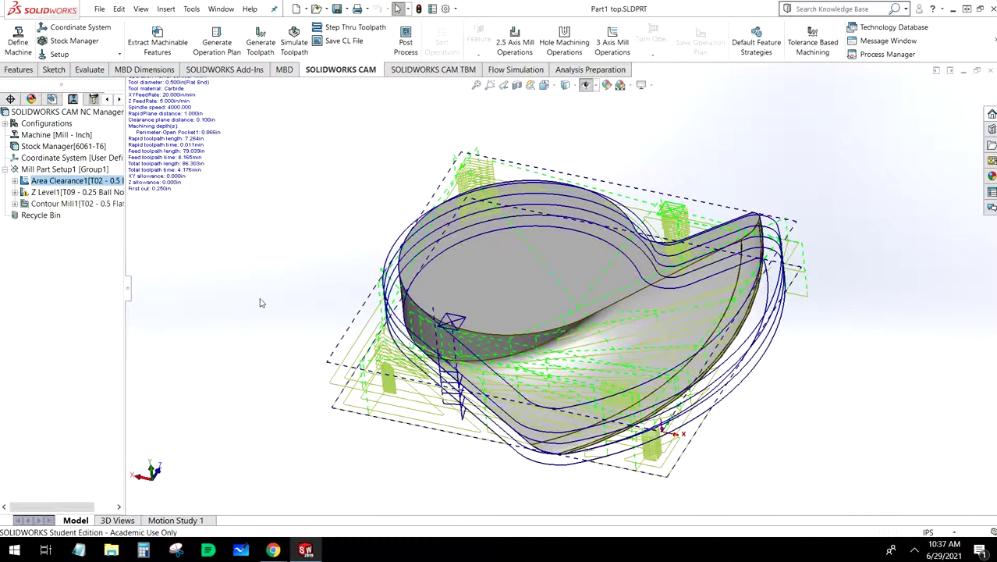
pyautogui.moveTo(262, 302); pyautogui.dragTo(271, 257, button='middle')
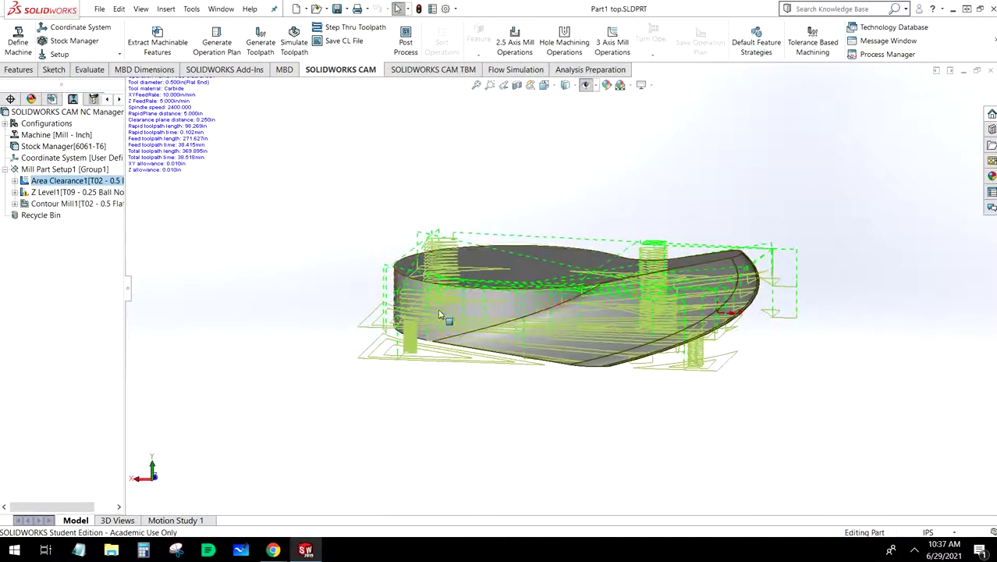
pyautogui.moveTo(487, 379); pyautogui.dragTo(464, 413, button='middle')
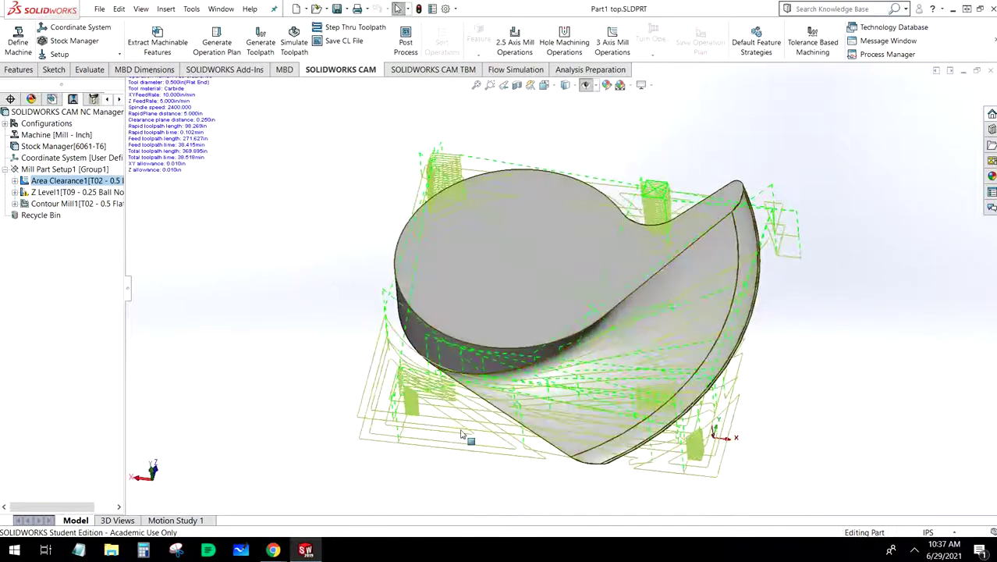
# Define the Z Level feeds and speeds by Operation, with a 4800 rpm spindle speed and a 10 in/min XY feedrate.
pyautogui.click(64, 192)
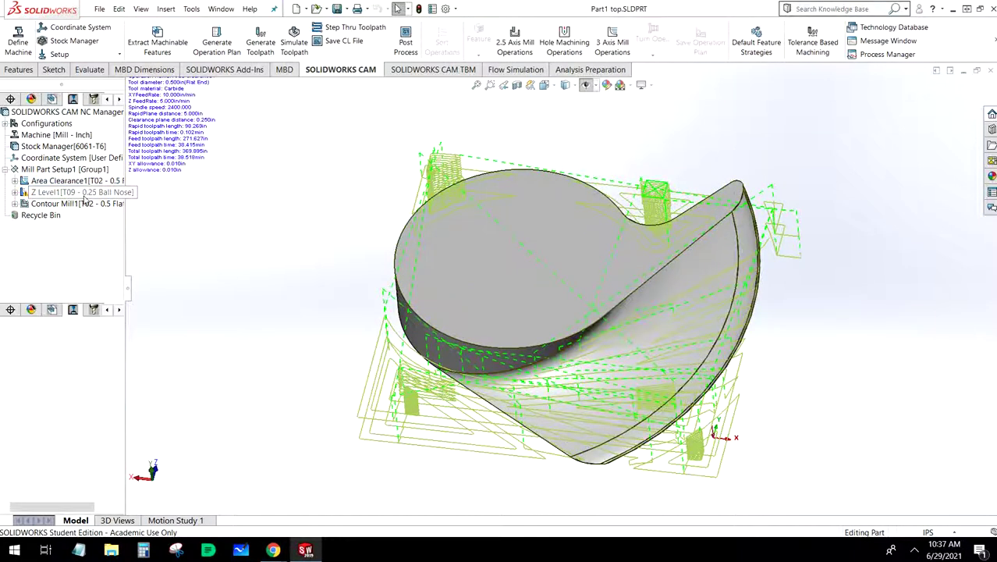
pyautogui.doubleClick(84, 195)
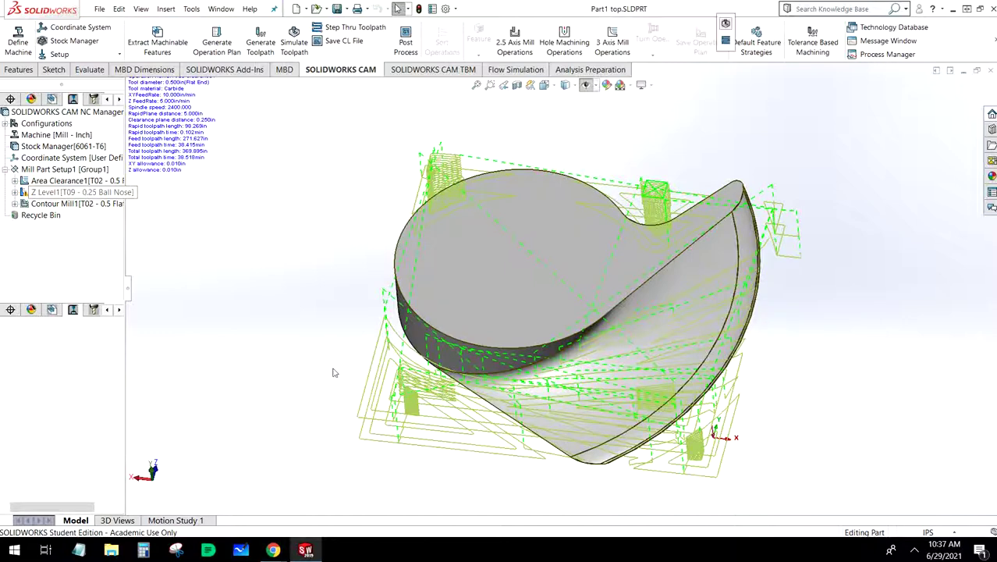
pyautogui.click(367, 53)
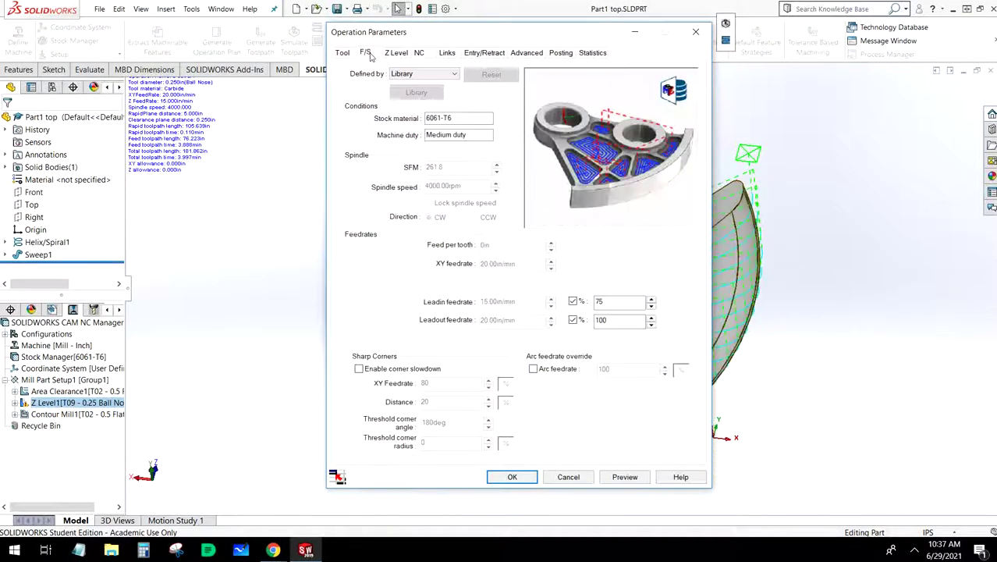
pyautogui.click(399, 53)
pyautogui.click(367, 53)
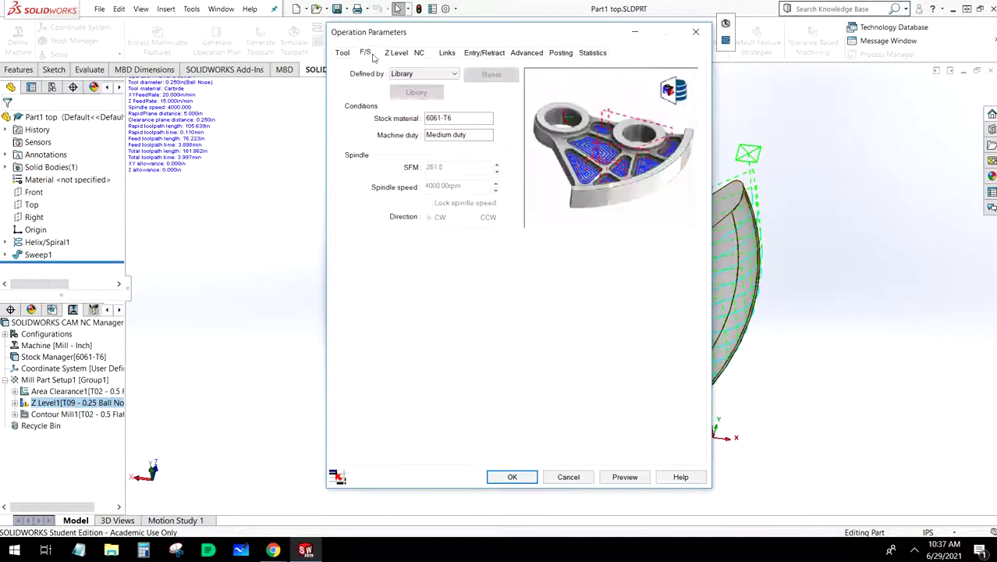
pyautogui.click(437, 74)
pyautogui.click(428, 85)
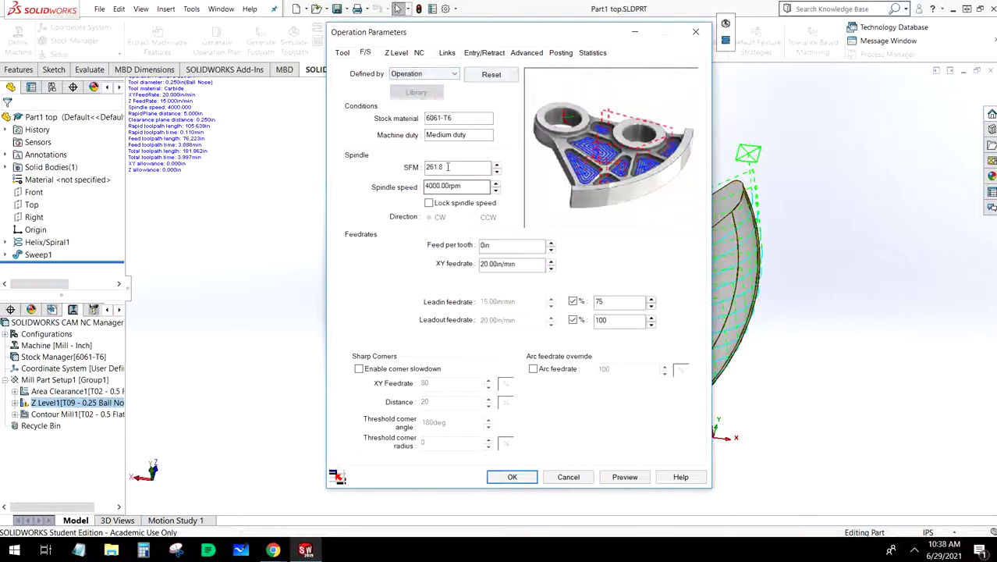
pyautogui.doubleClick(471, 187)
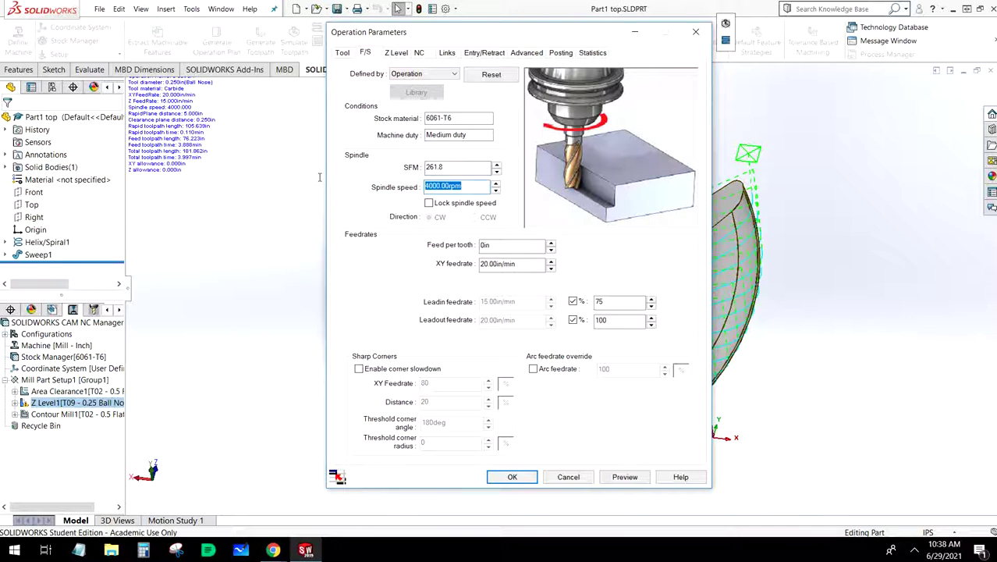
pyautogui.write('4800')
pyautogui.click(494, 260)
pyautogui.moveTo(530, 265); pyautogui.dragTo(478, 264)
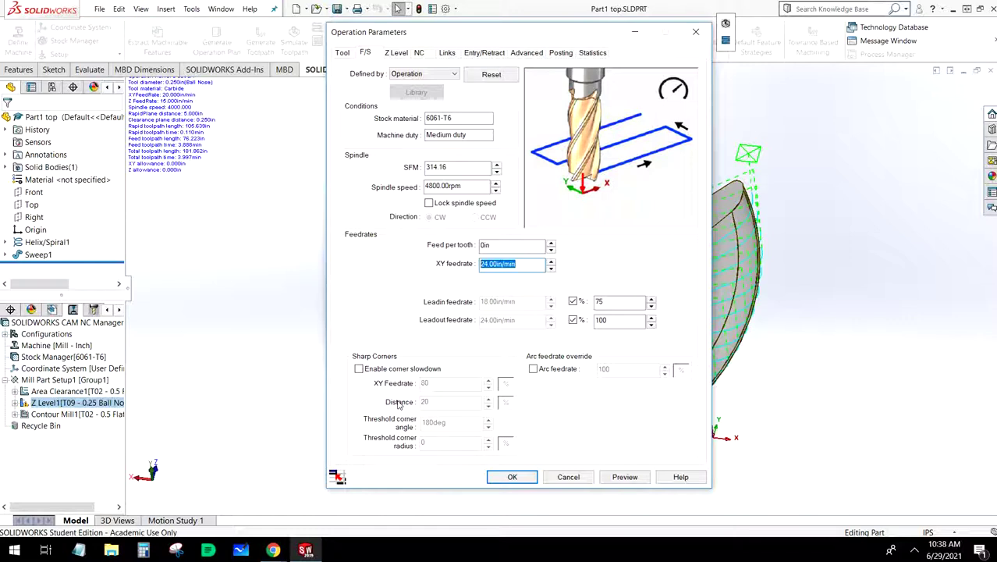
pyautogui.write('10')
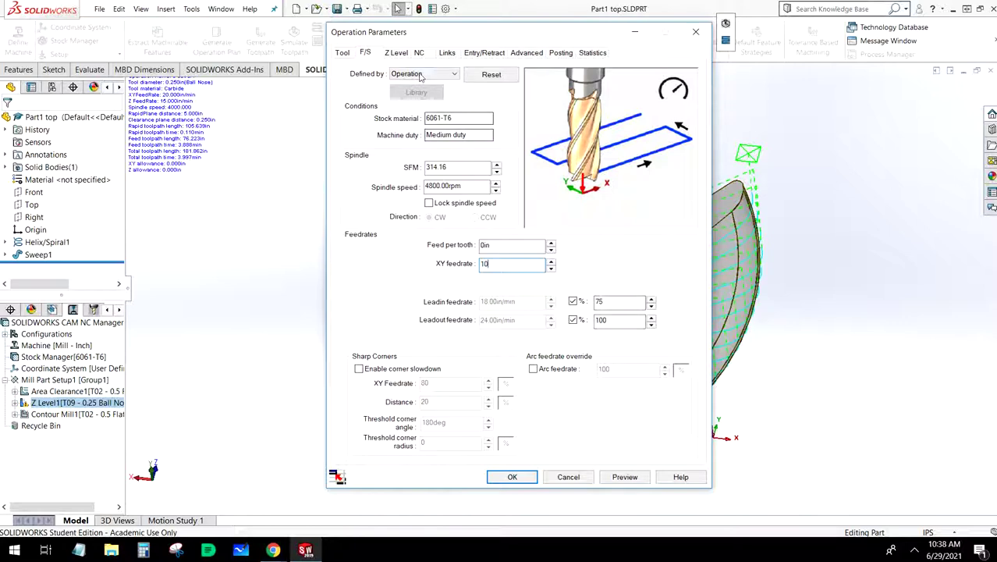
# Set the Z Level operation's constant cut amount to 0.005 in and accept the changed parameters.
pyautogui.click(399, 54)
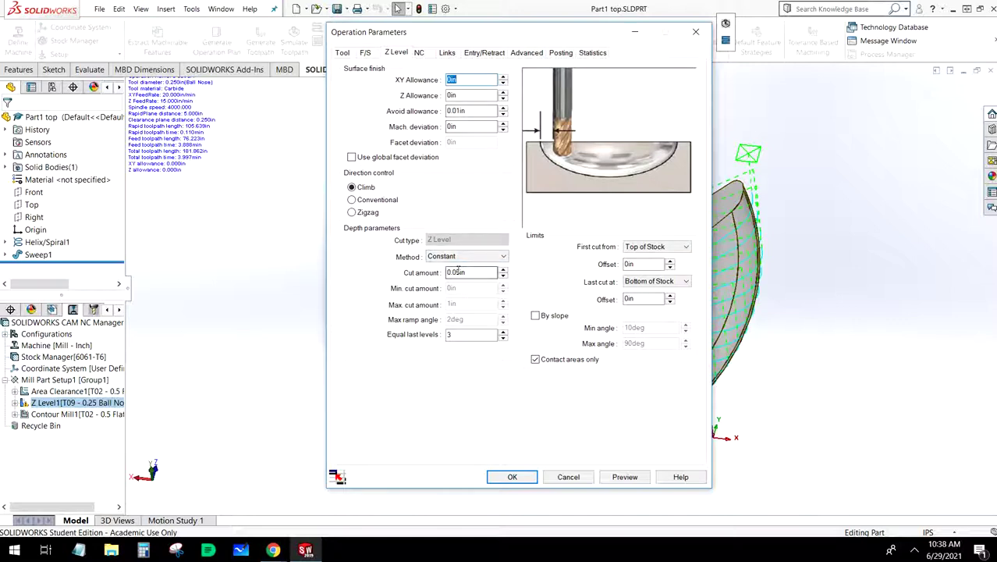
pyautogui.click(459, 270)
pyautogui.moveTo(470, 271); pyautogui.dragTo(447, 270)
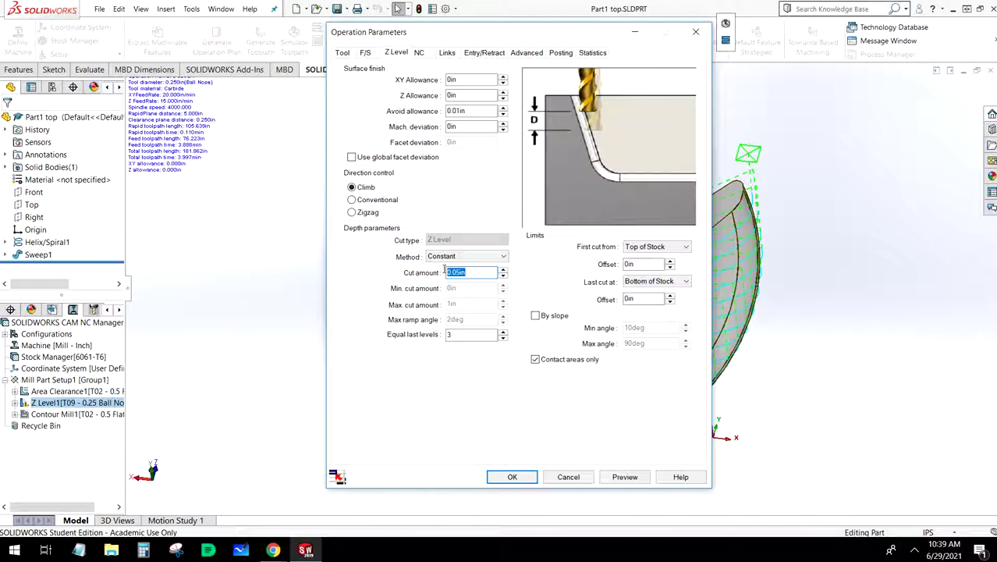
pyautogui.write('0.005')
pyautogui.press('Return')
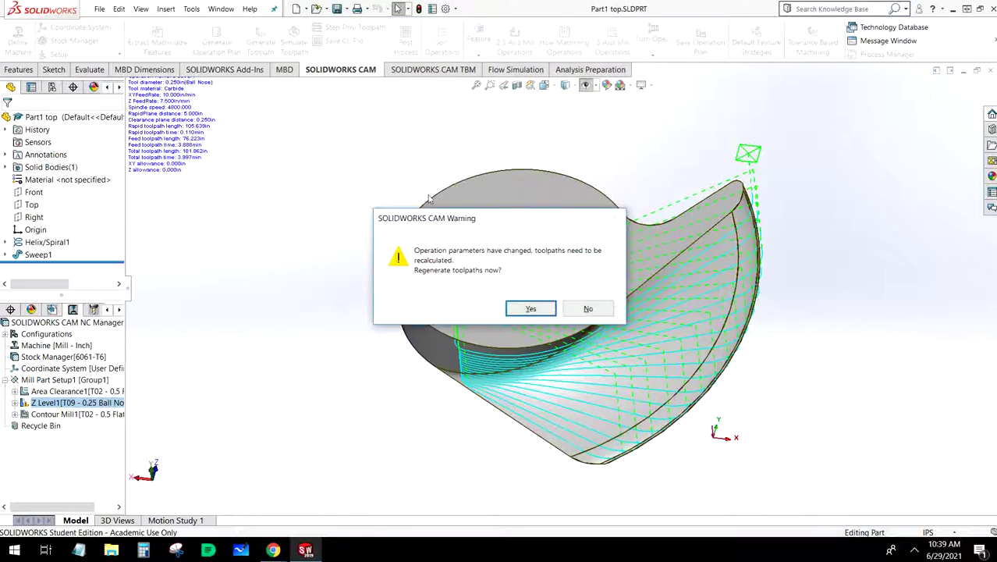
pyautogui.click(531, 309)
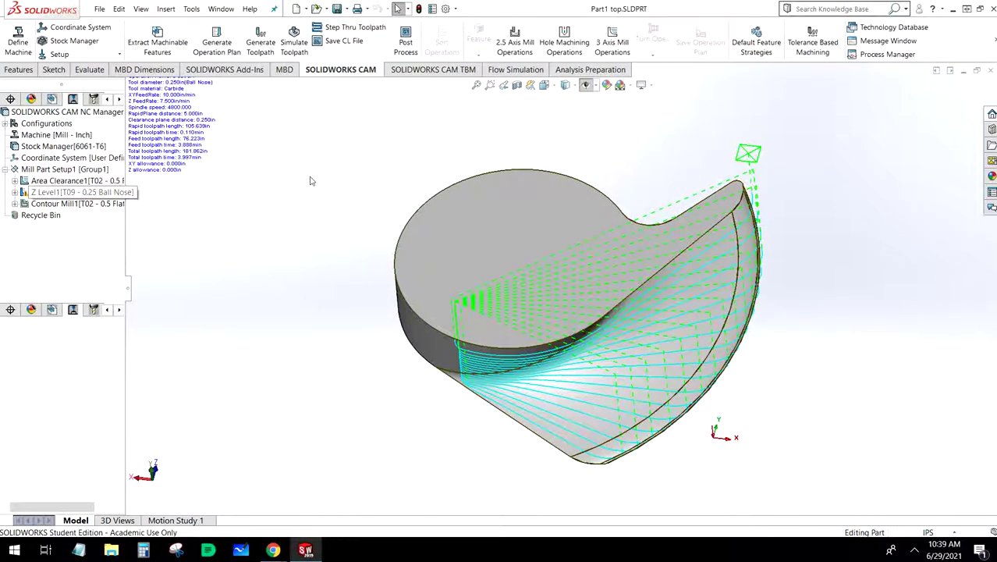
# Reopen the Z Level parameters and set the rapid plane distance to 0.1 in from the top of stock.
pyautogui.doubleClick(48, 192)
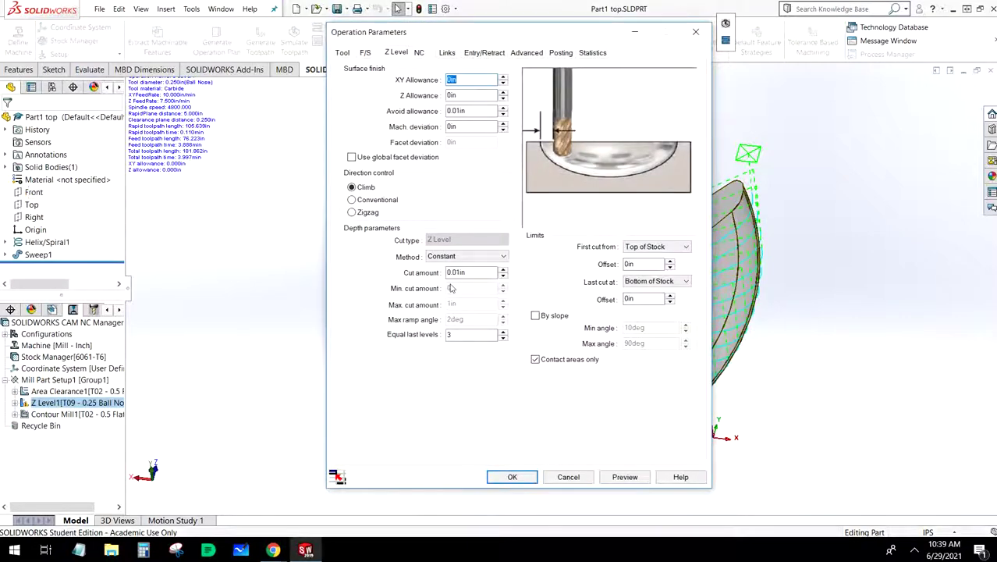
pyautogui.moveTo(470, 271); pyautogui.dragTo(435, 269)
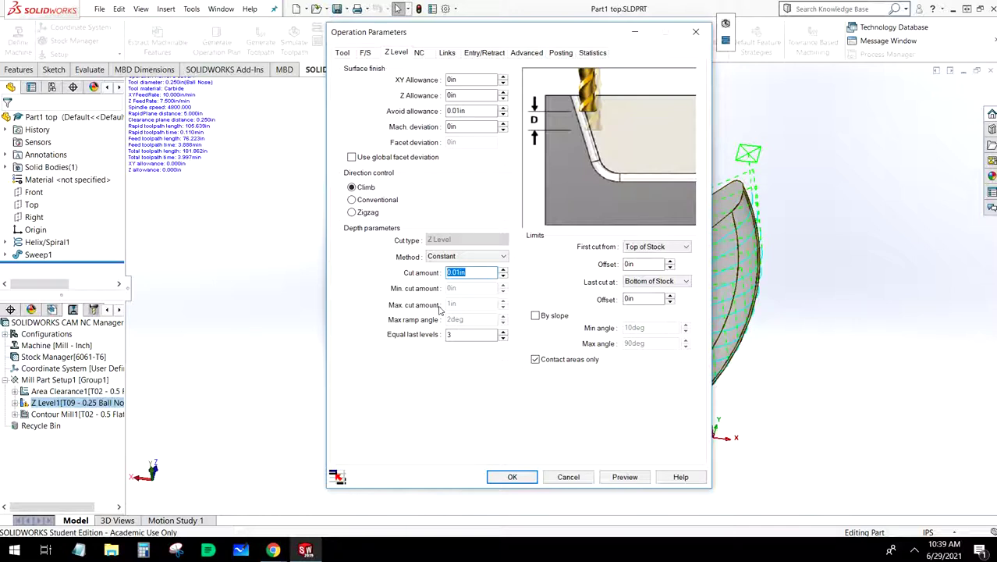
pyautogui.click(417, 54)
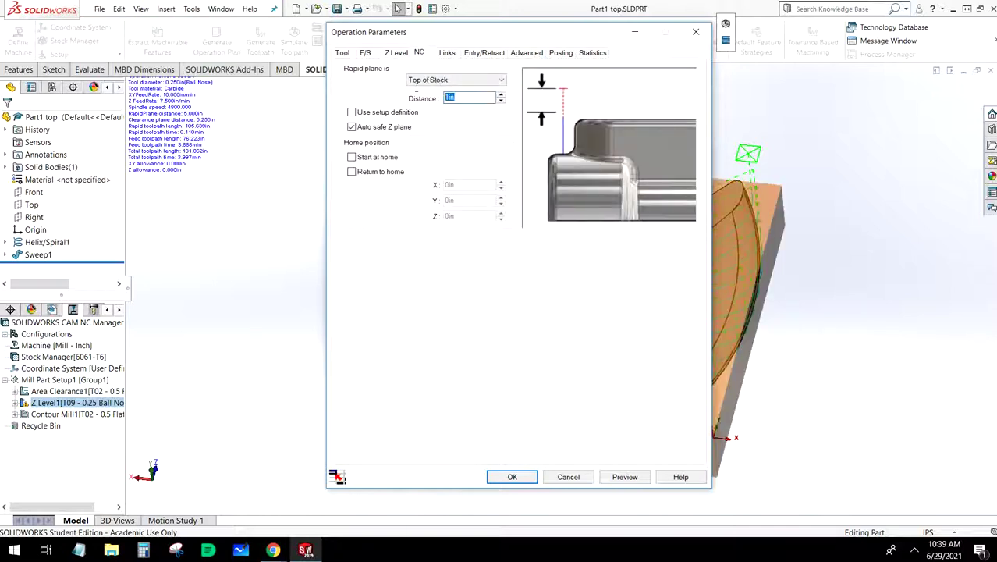
pyautogui.press('BackSpace')
pyautogui.write('1')
# Review the Z Level links, entry/retract and advanced settings, and regenerate the operation's toolpath.
pyautogui.click(447, 52)
pyautogui.click(479, 53)
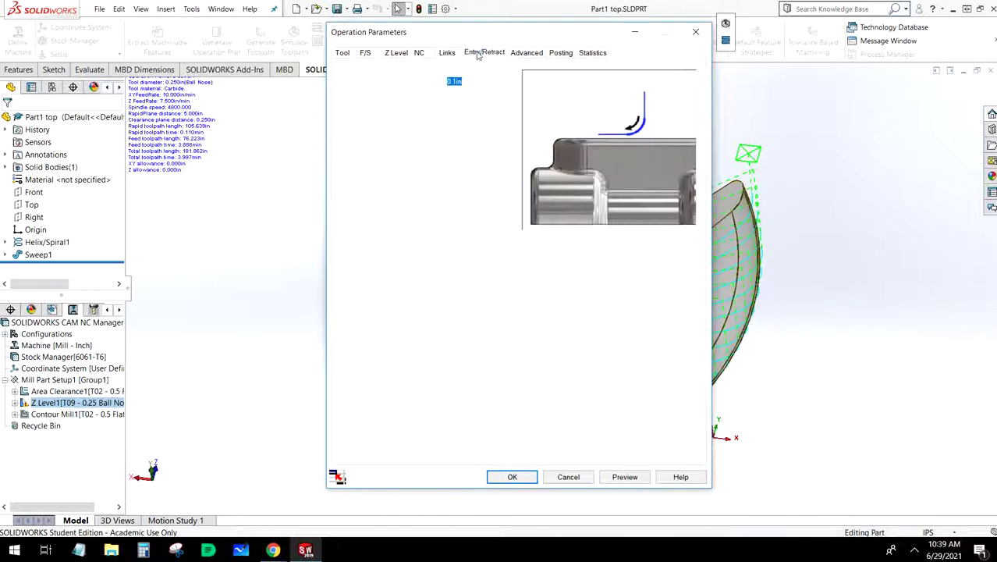
pyautogui.click(523, 53)
pyautogui.click(493, 53)
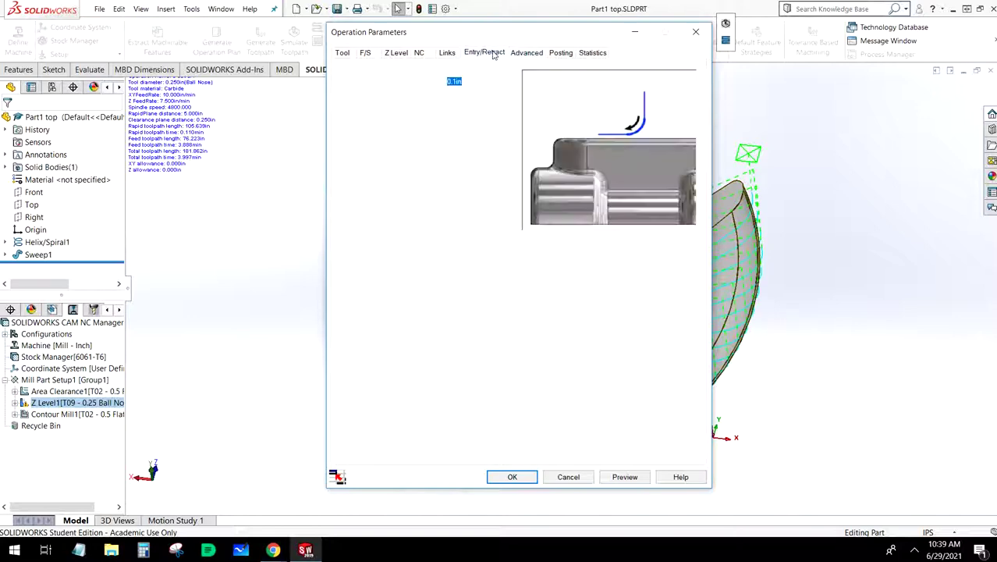
pyautogui.click(450, 53)
pyautogui.click(420, 53)
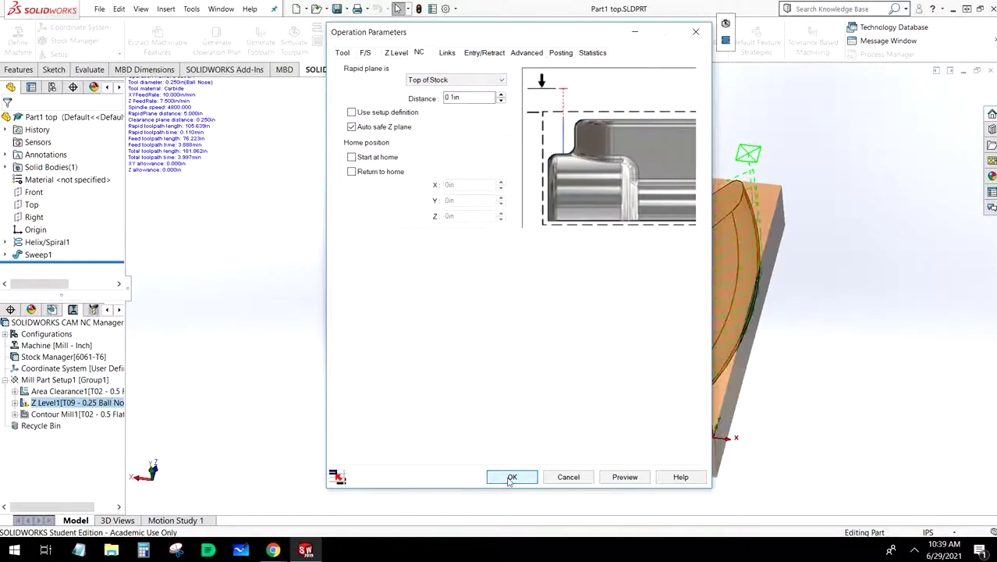
pyautogui.click(509, 475)
pyautogui.click(530, 310)
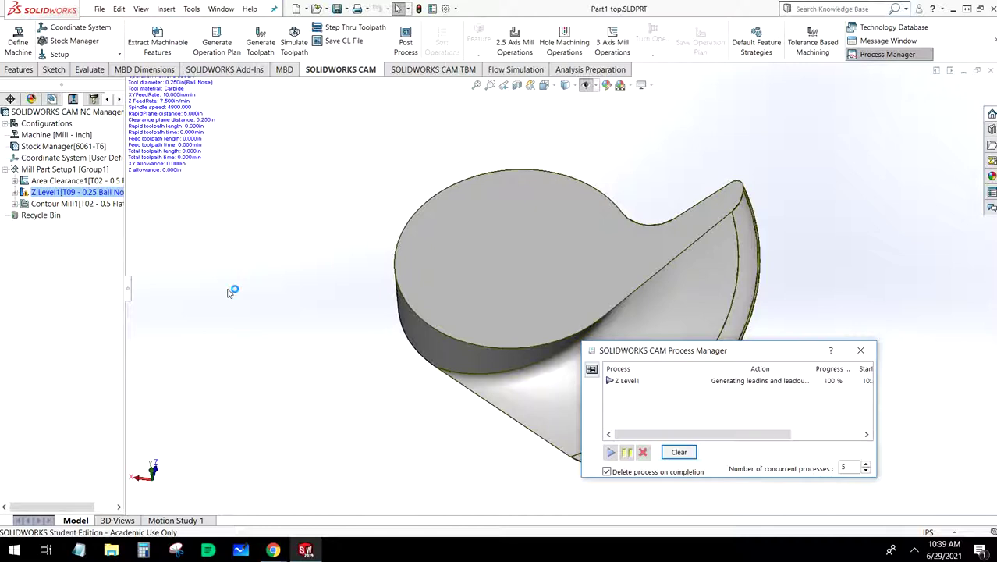
pyautogui.moveTo(334, 327); pyautogui.dragTo(371, 291, button='middle')
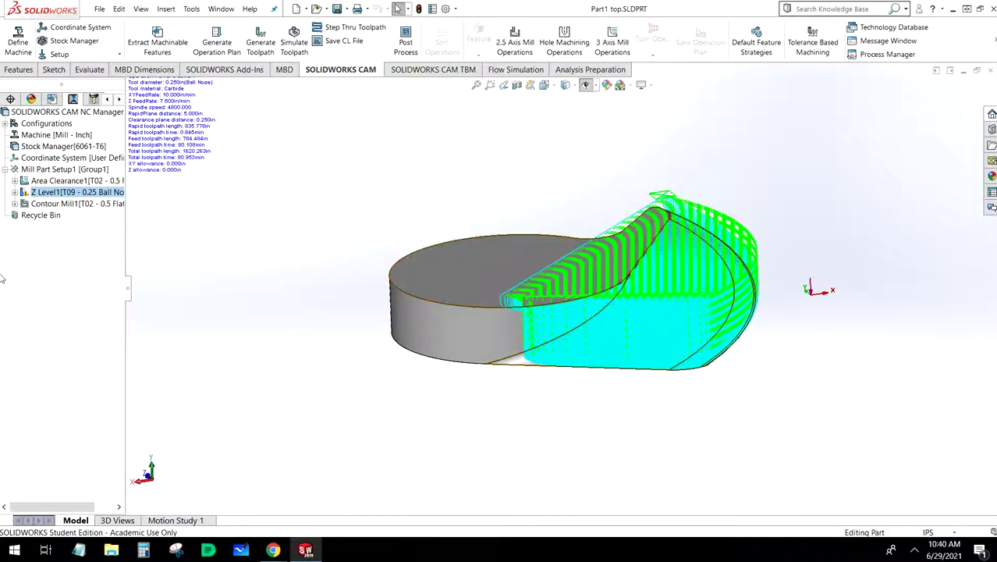
# Define the Contour Mill feeds and speeds by Operation, with a 2400 rpm spindle speed and a 10 in/min XY feedrate.
pyautogui.moveTo(91, 206)
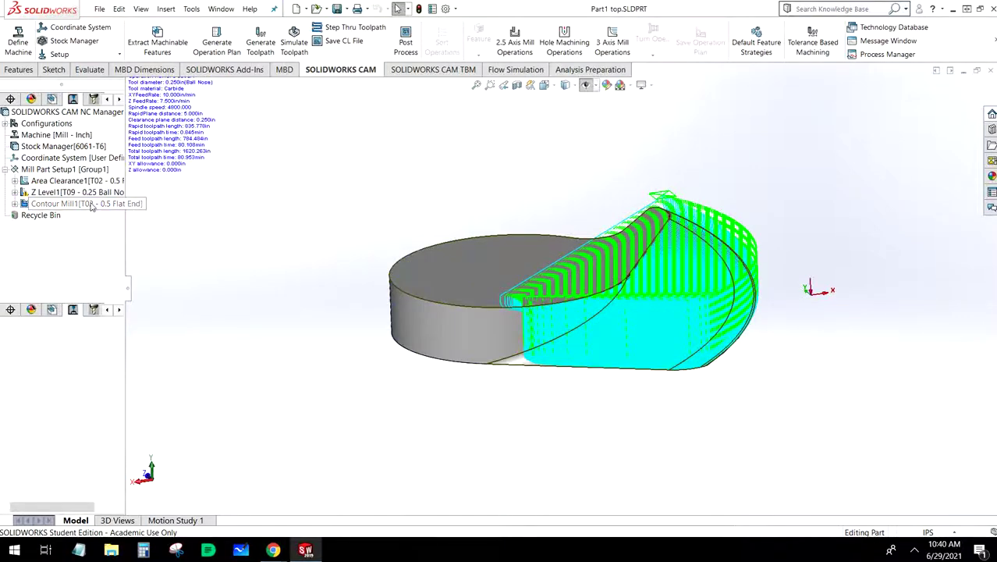
pyautogui.doubleClick(91, 204)
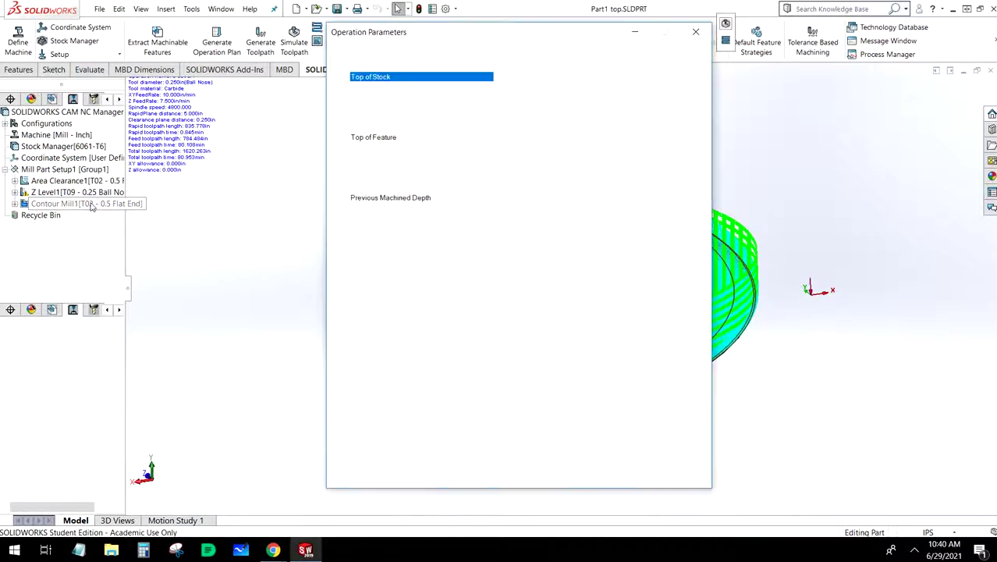
pyautogui.click(344, 54)
pyautogui.click(365, 54)
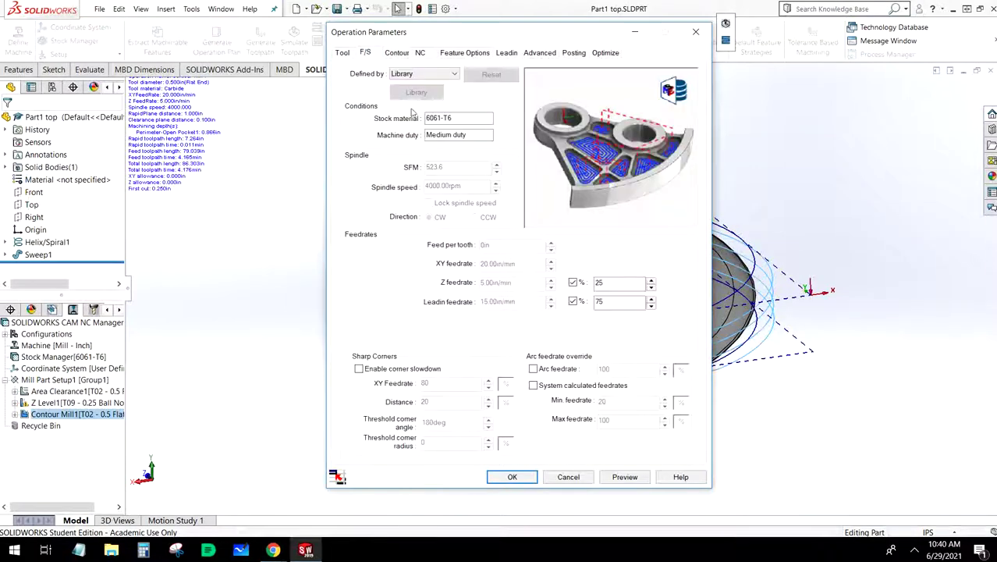
pyautogui.click(433, 74)
pyautogui.click(436, 86)
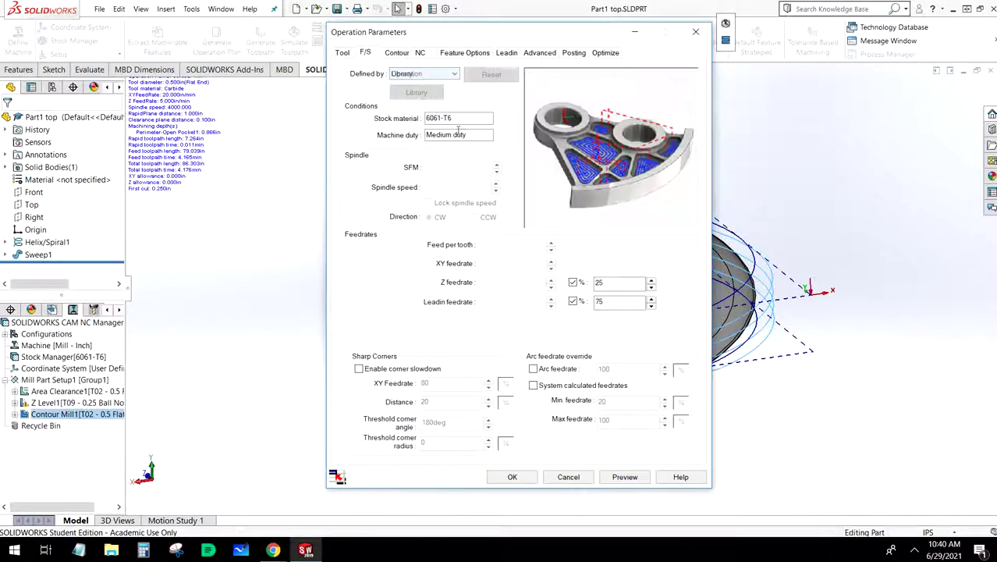
pyautogui.moveTo(473, 186); pyautogui.dragTo(400, 181)
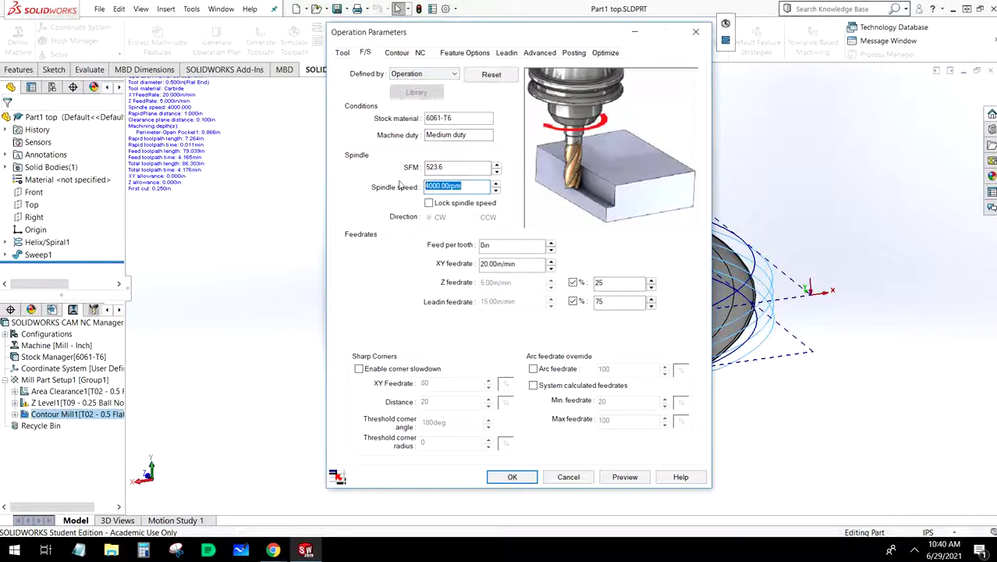
pyautogui.write('2400')
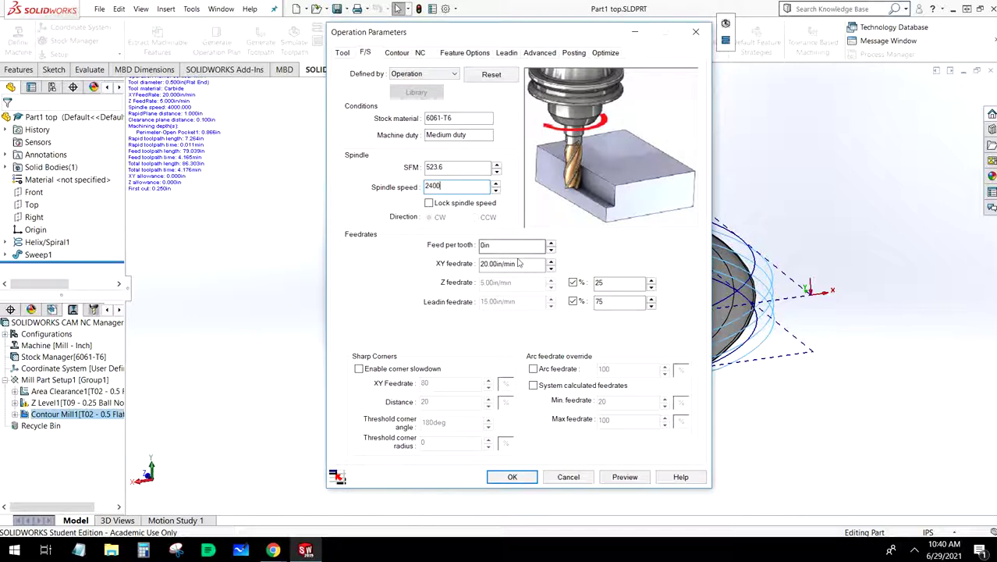
pyautogui.moveTo(516, 264); pyautogui.dragTo(460, 263)
pyautogui.write('10')
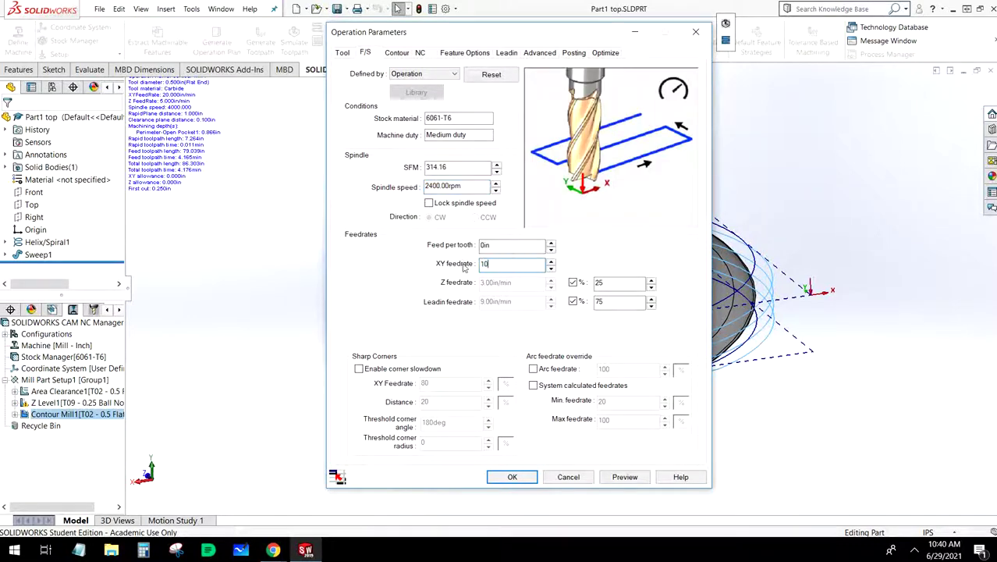
# Set the Contour Mill's first cut amount and max cut amount to 10 percent each.
pyautogui.click(397, 55)
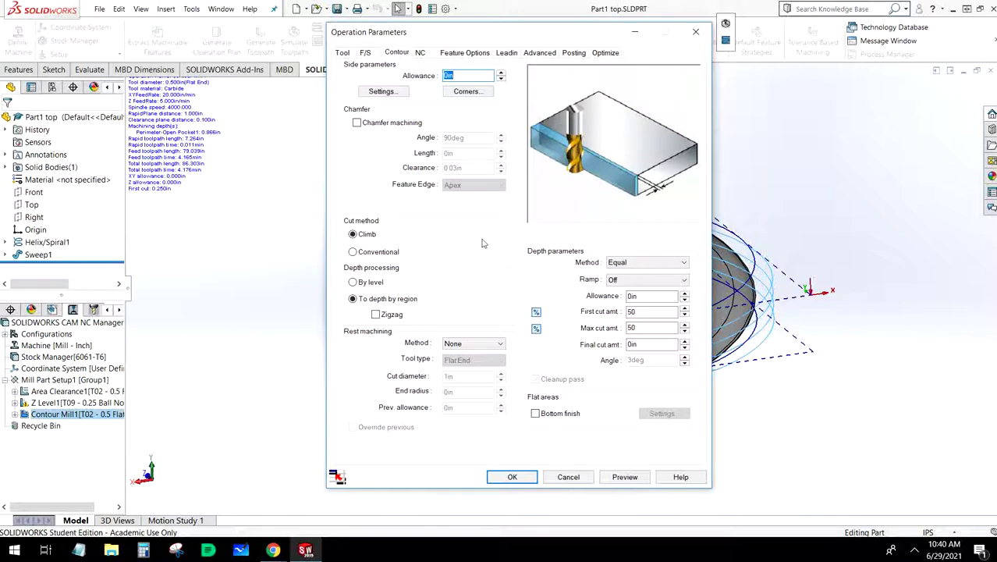
pyautogui.click(632, 312)
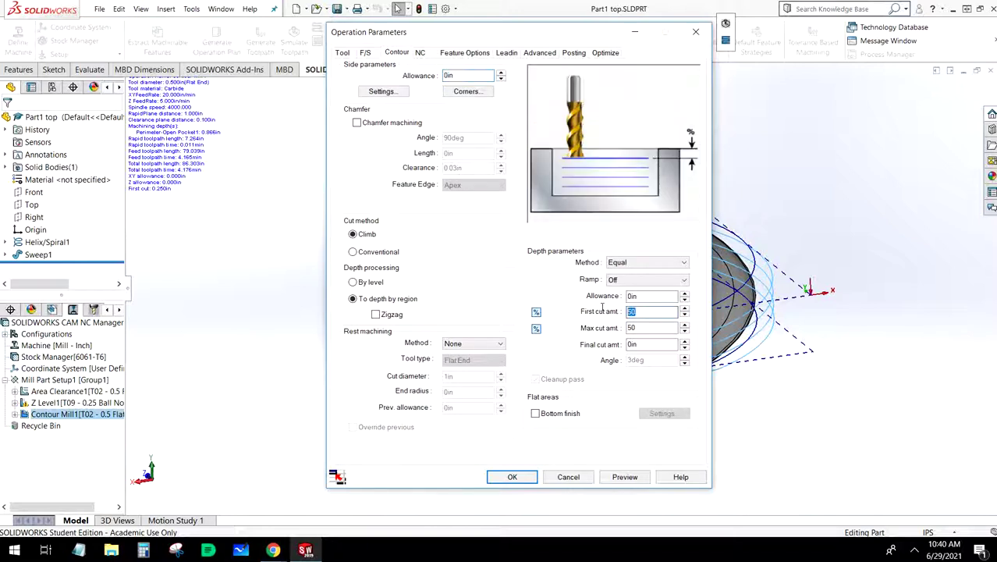
pyautogui.write('10')
pyautogui.click(661, 333)
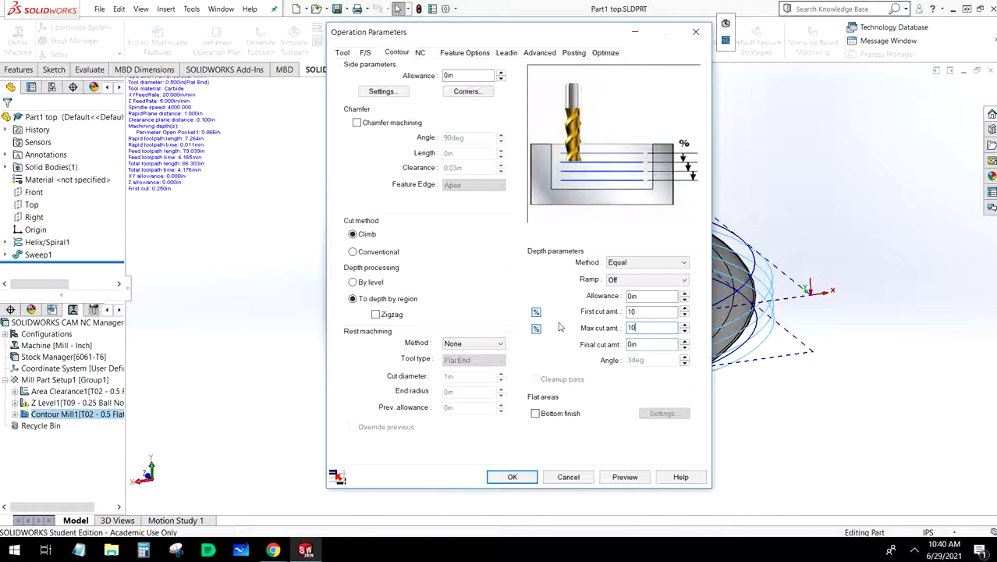
# Set the Contour Mill's rapid plane distance to 0.1 in and reference its clearance plane to Top of Stock.
pyautogui.click(421, 53)
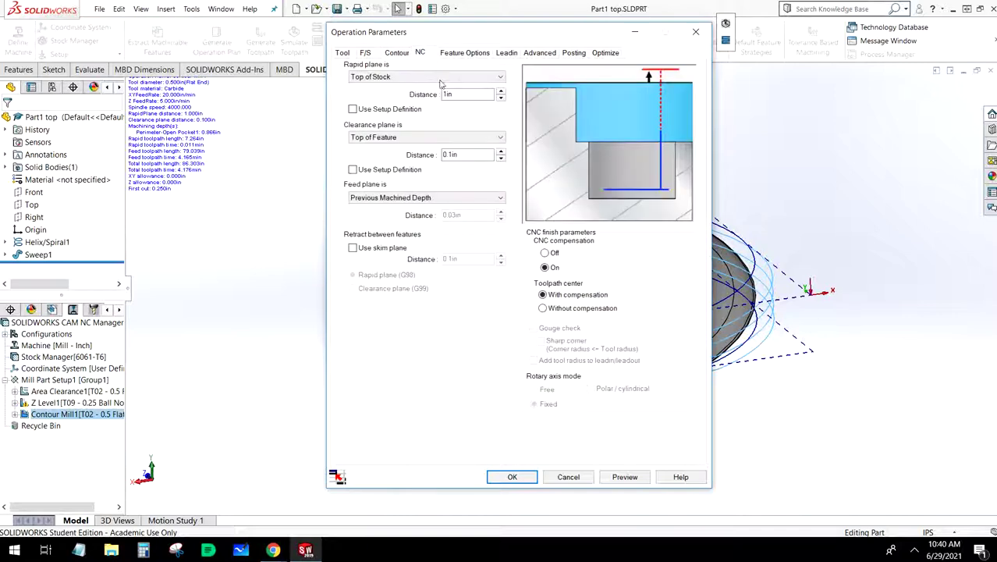
pyautogui.moveTo(467, 94); pyautogui.dragTo(432, 86)
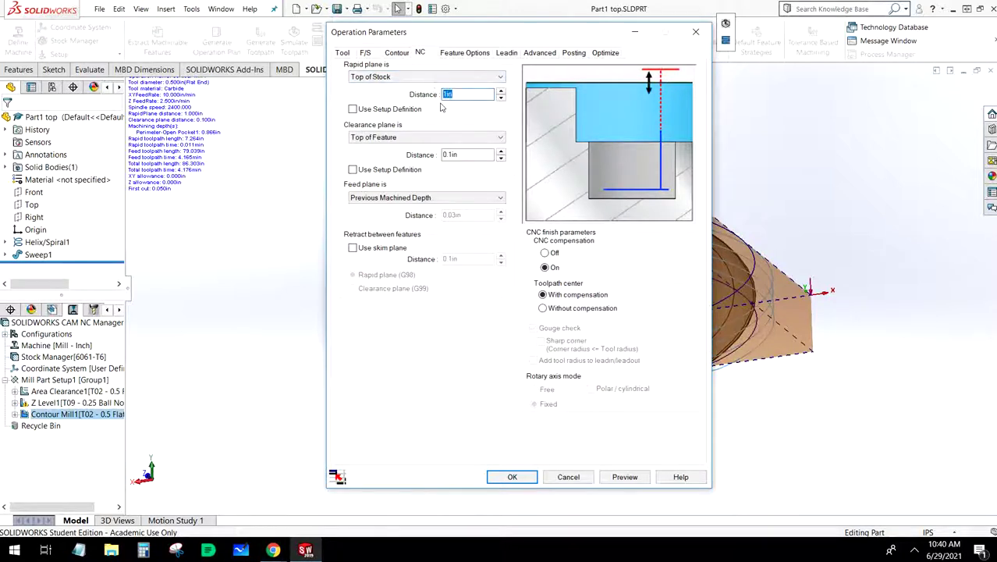
pyautogui.write('1')
pyautogui.click(407, 139)
pyautogui.click(397, 190)
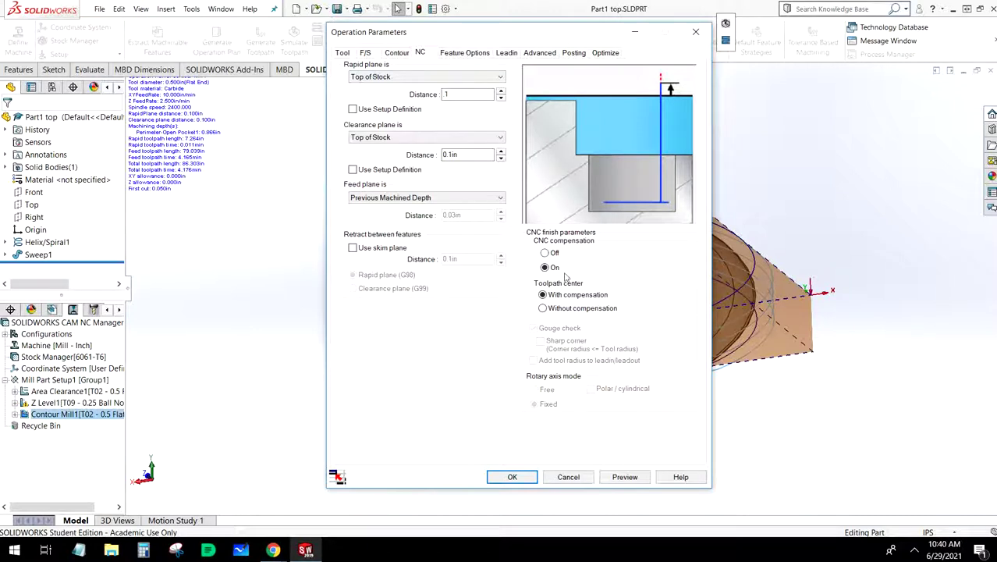
# Turn off CNC compensation for the Contour Mill, check its feature options and accept the changed parameters.
pyautogui.click(544, 252)
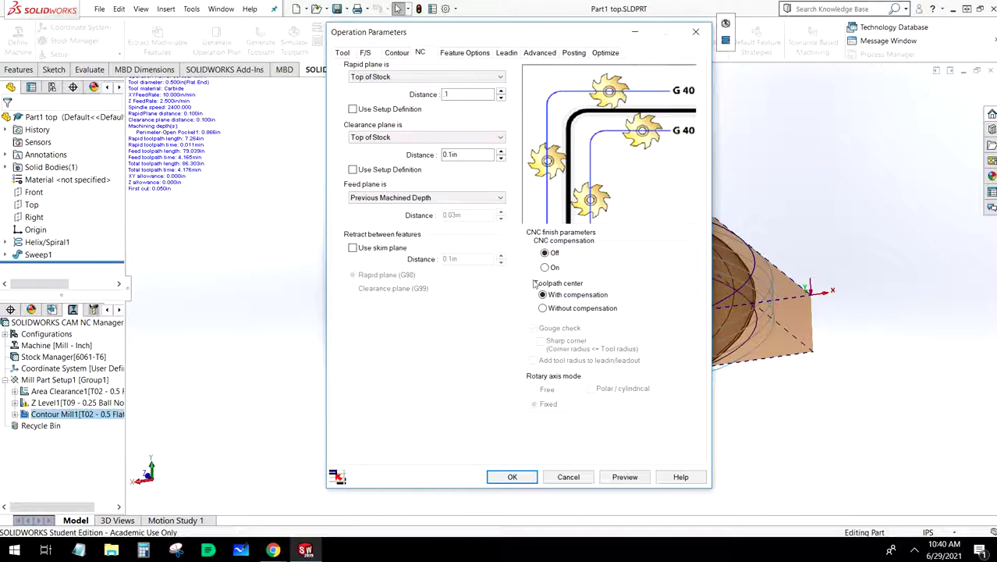
pyautogui.click(452, 53)
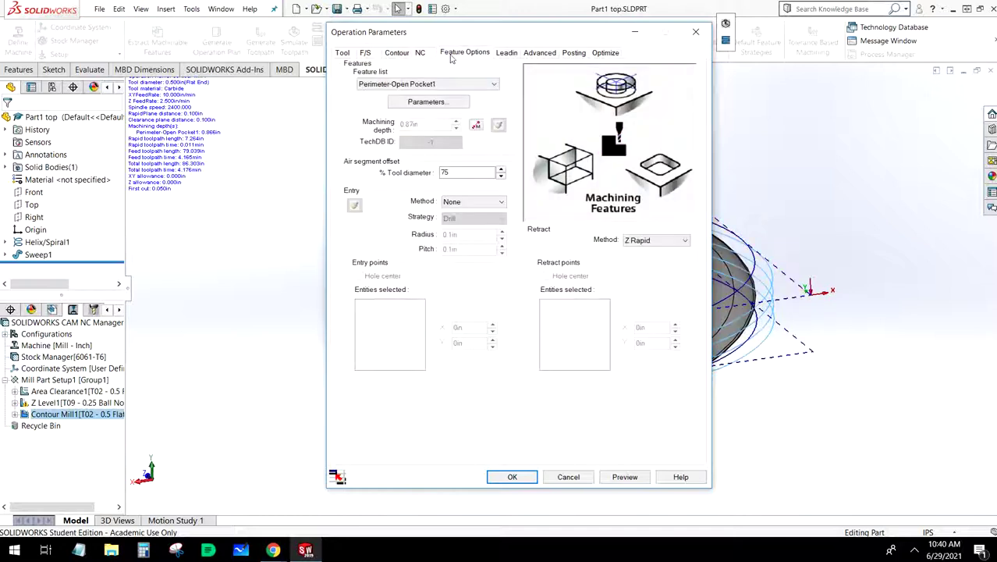
pyautogui.click(531, 479)
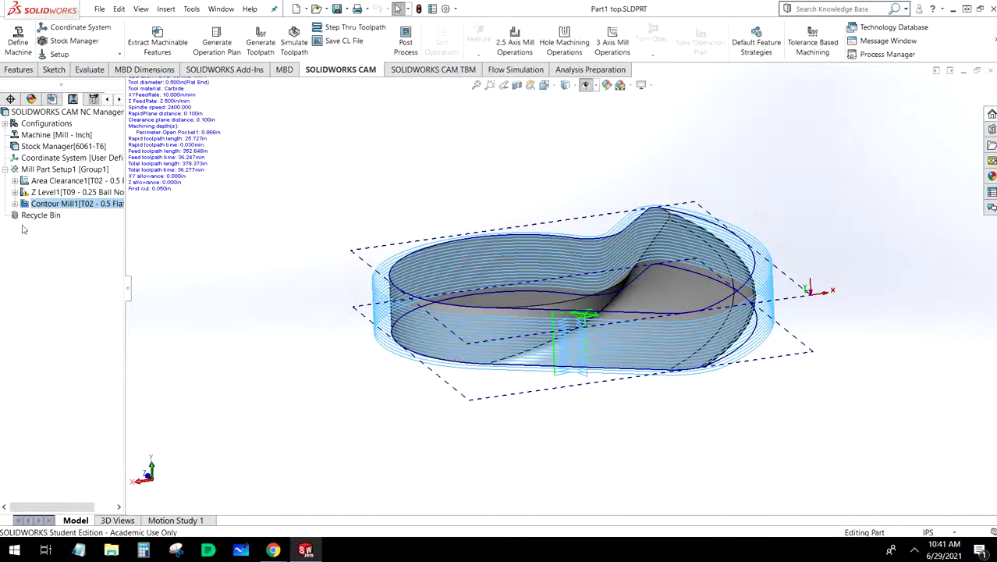
# Compare the displayed Z Level and Contour Mill toolpaths around the part.
pyautogui.moveTo(549, 226); pyautogui.dragTo(526, 281, button='middle')
pyautogui.moveTo(57, 184)
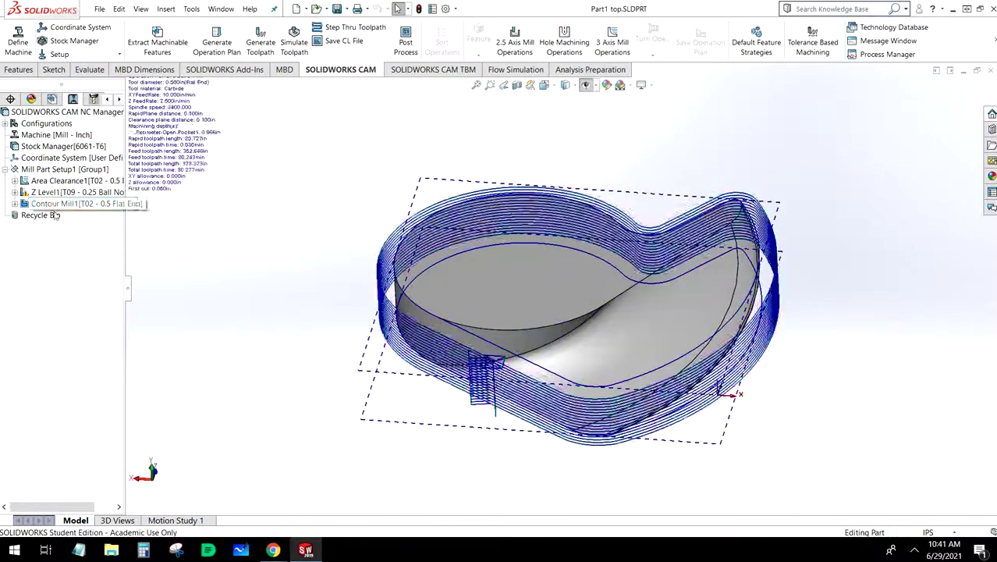
pyautogui.moveTo(58, 204)
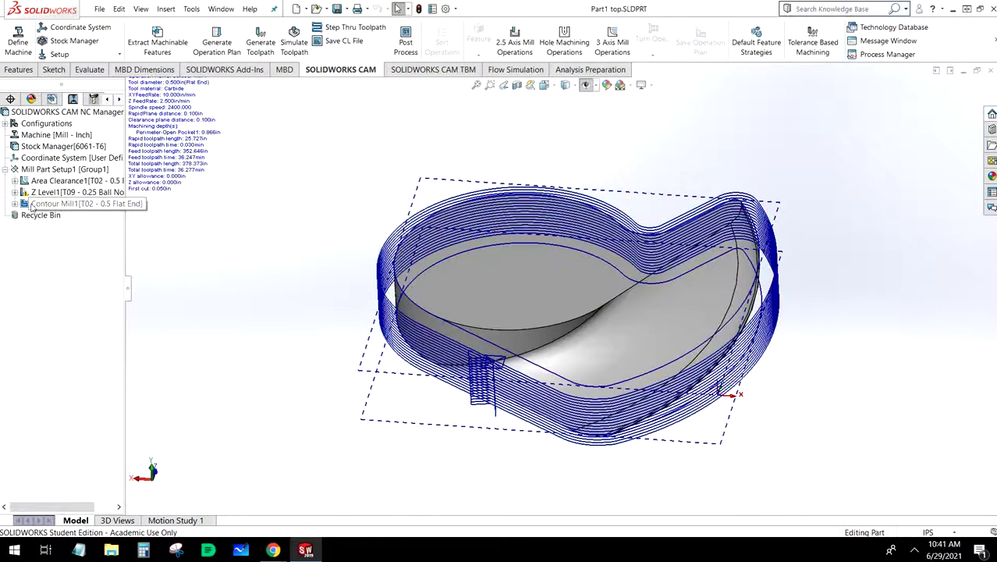
pyautogui.click(43, 204)
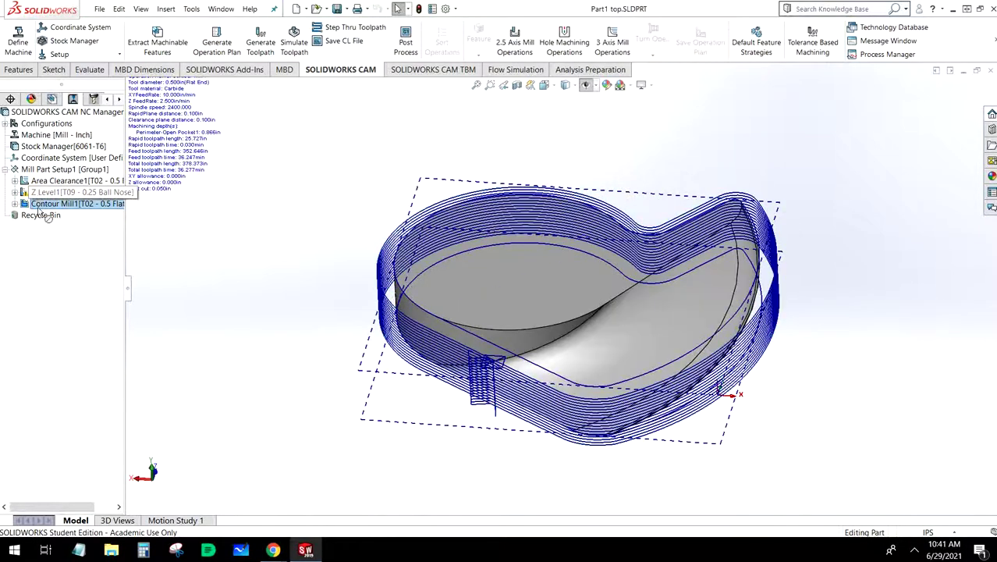
pyautogui.click(24, 195)
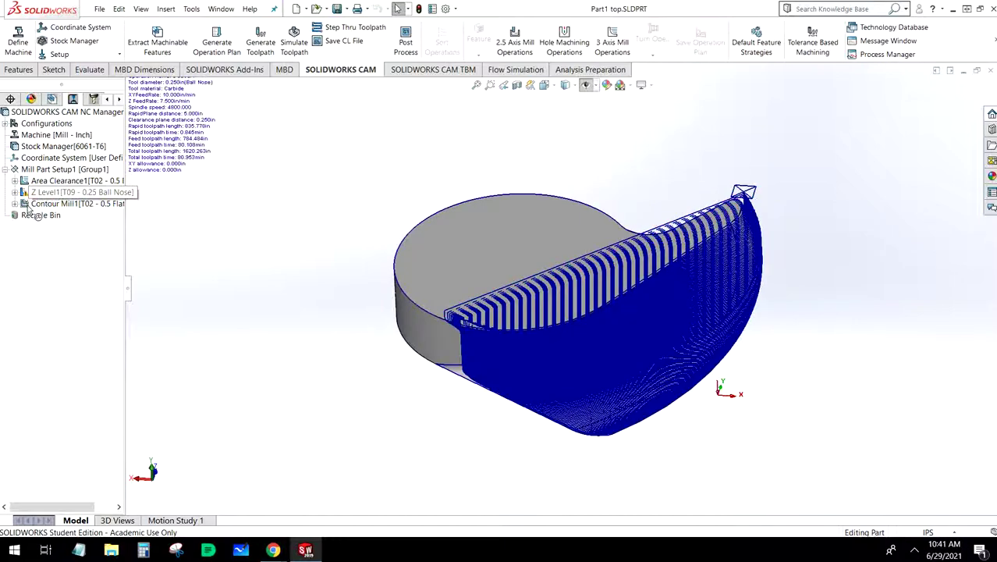
pyautogui.click(25, 195)
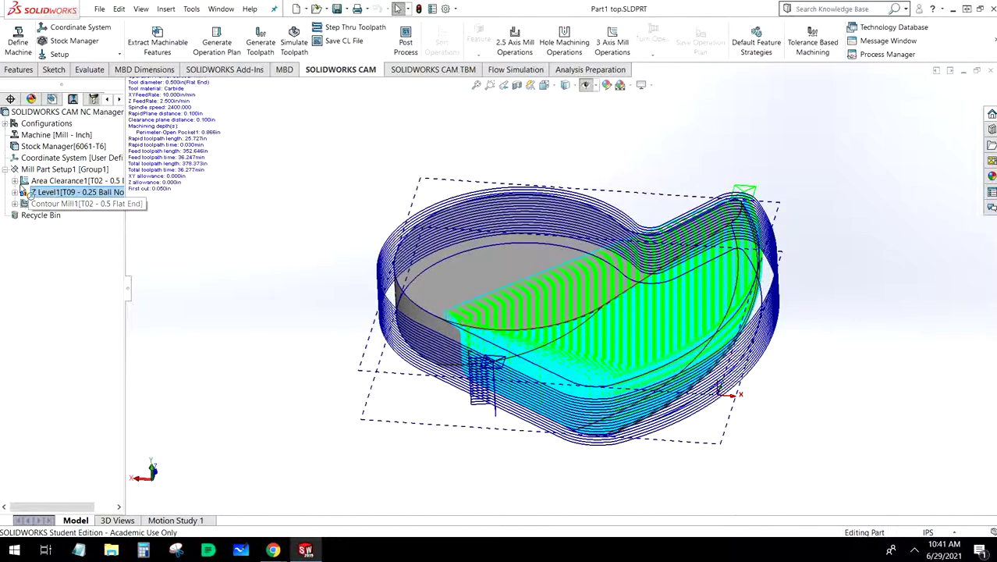
pyautogui.click(25, 204)
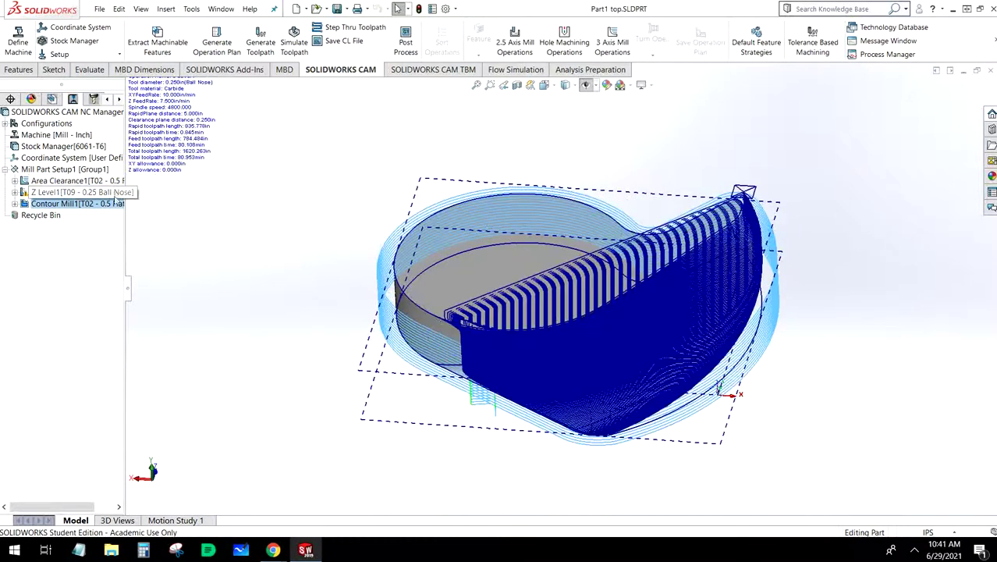
pyautogui.click(113, 204)
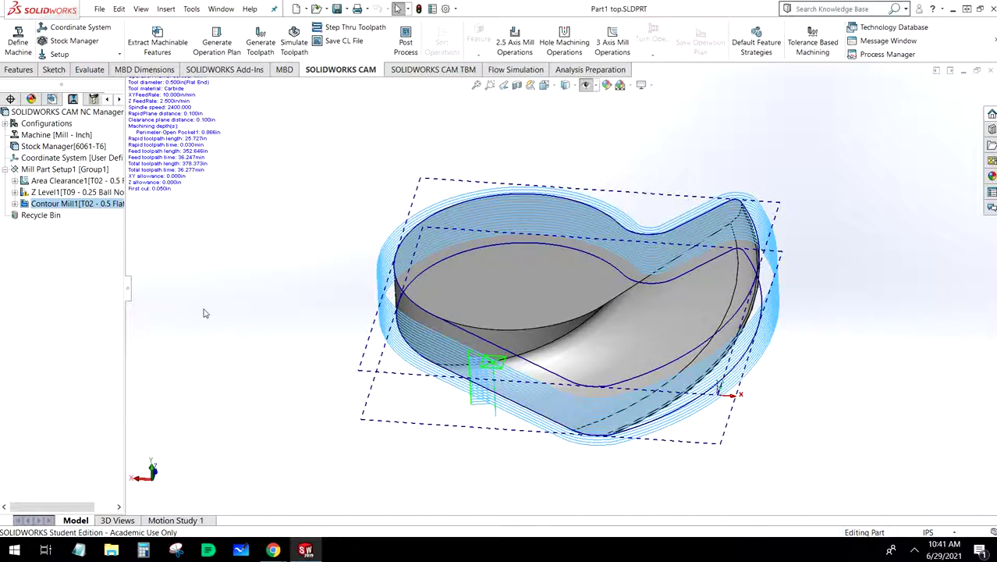
pyautogui.moveTo(576, 192); pyautogui.dragTo(592, 180, button='middle')
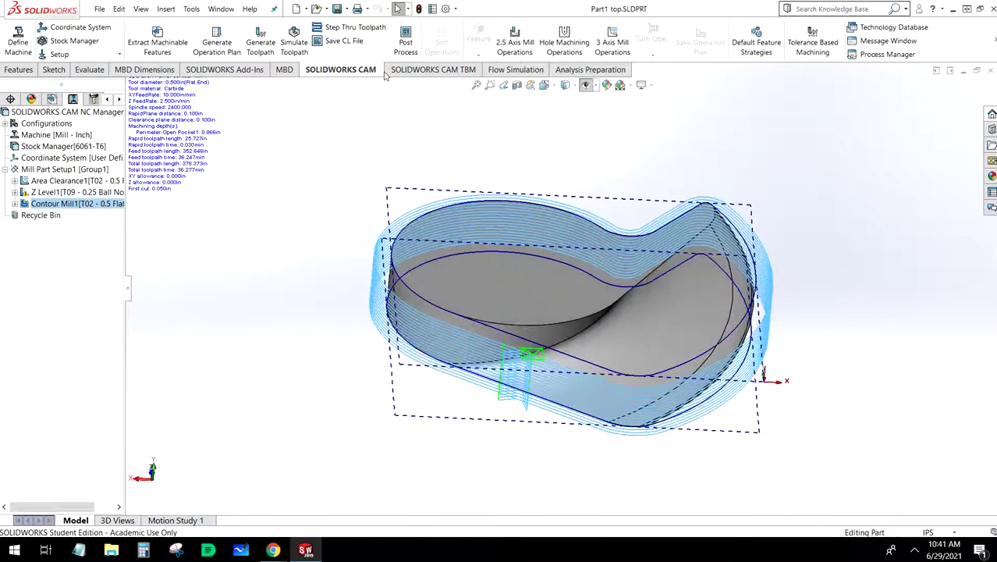
# Open the toolpath simulation, set it to run to Next Operation, and simulate the Area Clearance cut.
pyautogui.click(294, 43)
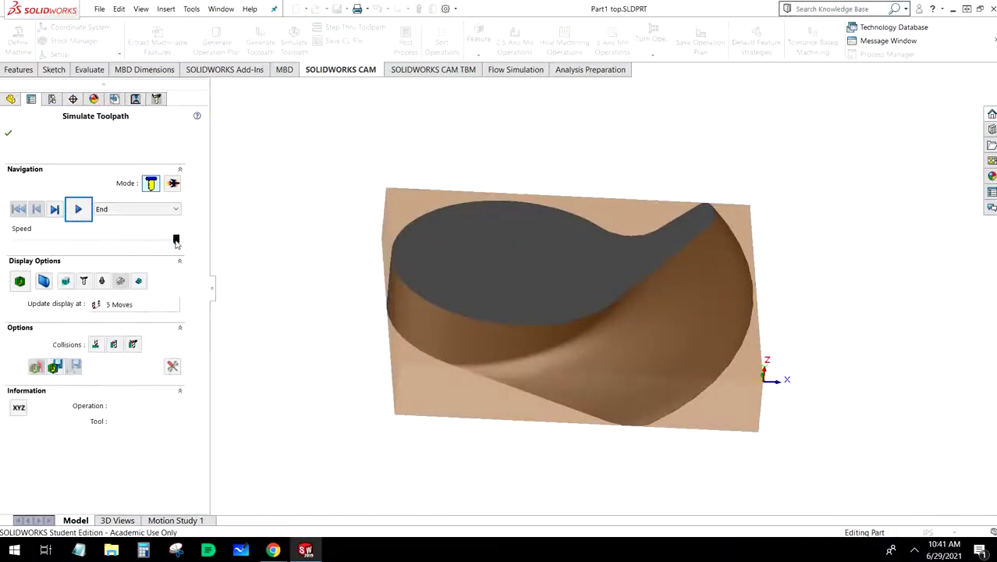
pyautogui.click(160, 209)
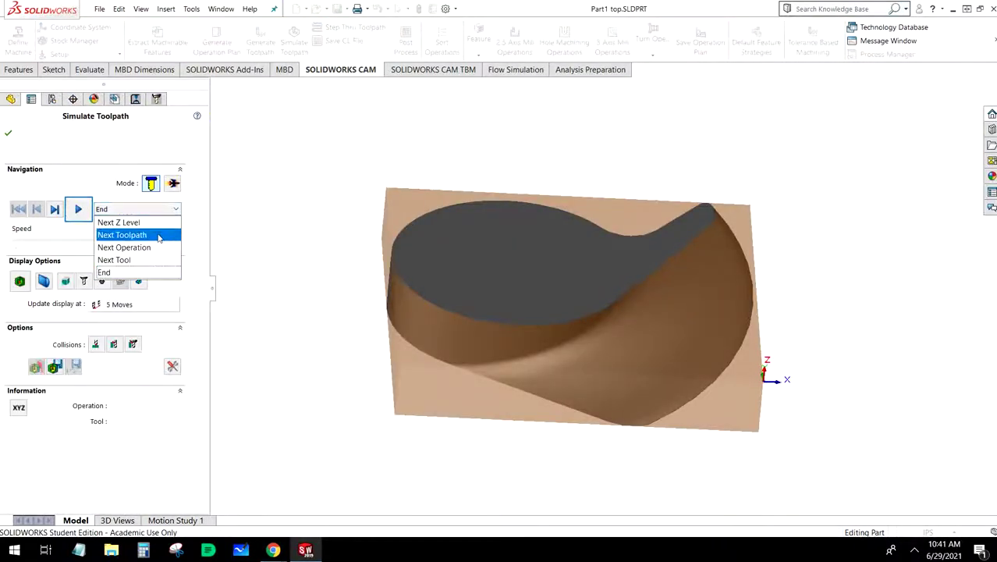
pyautogui.click(156, 248)
pyautogui.click(78, 209)
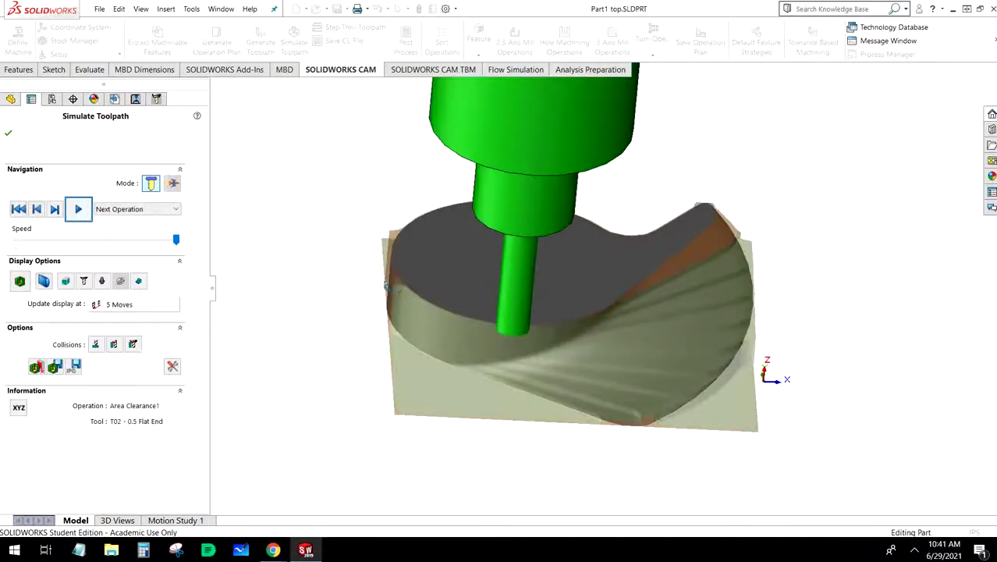
pyautogui.moveTo(385, 286); pyautogui.dragTo(359, 300, button='middle')
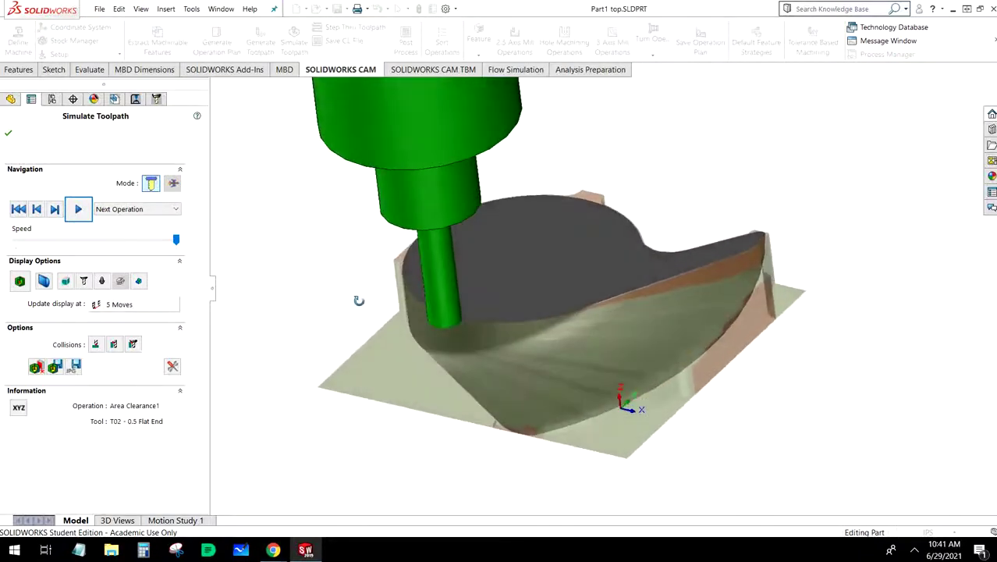
# Simulate the Z Level operation and inspect the finish on the curved swept surface up close.
pyautogui.click(80, 210)
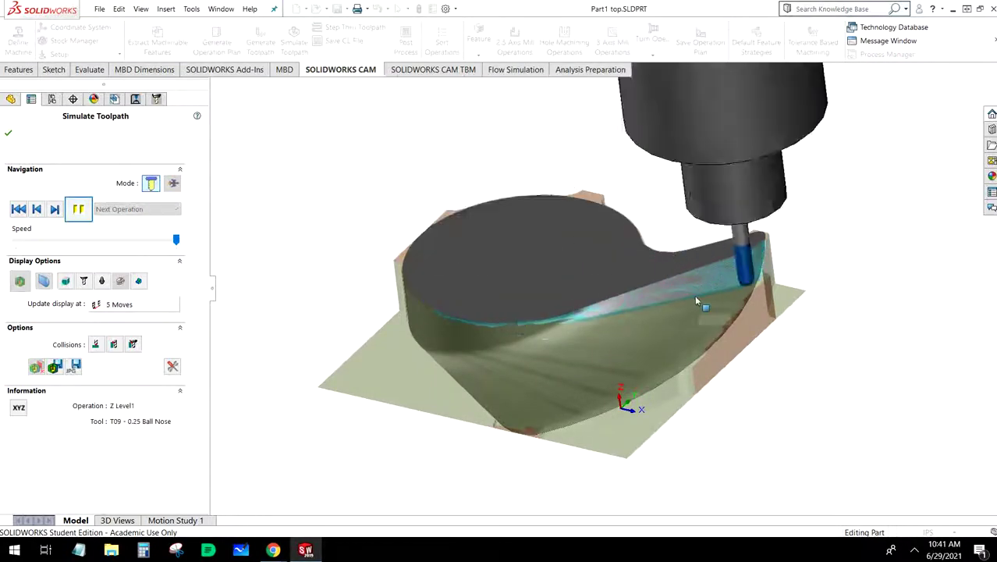
pyautogui.scroll(-7, 697, 297)
pyautogui.moveTo(697, 298); pyautogui.dragTo(618, 321, button='middle')
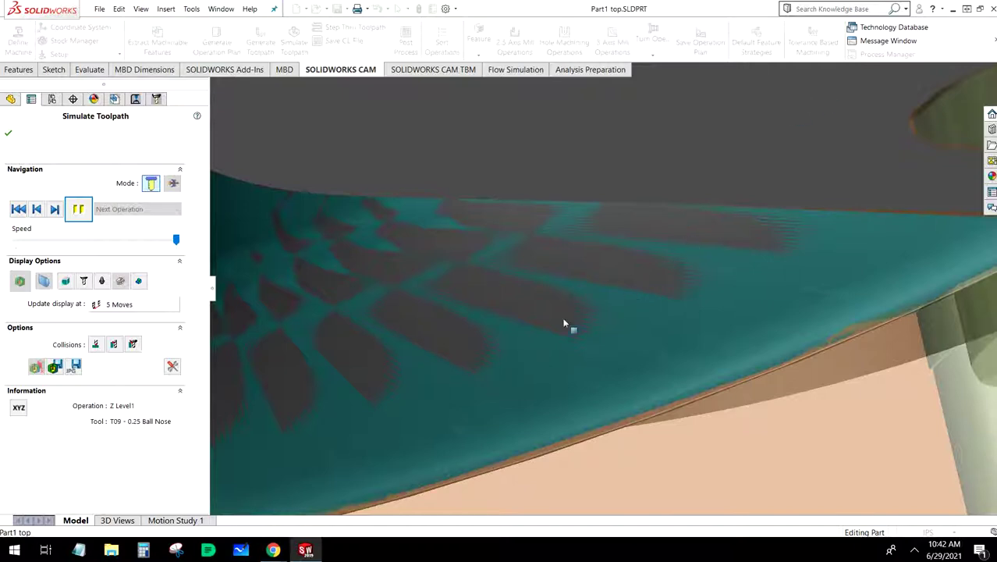
pyautogui.scroll(6, 425, 371)
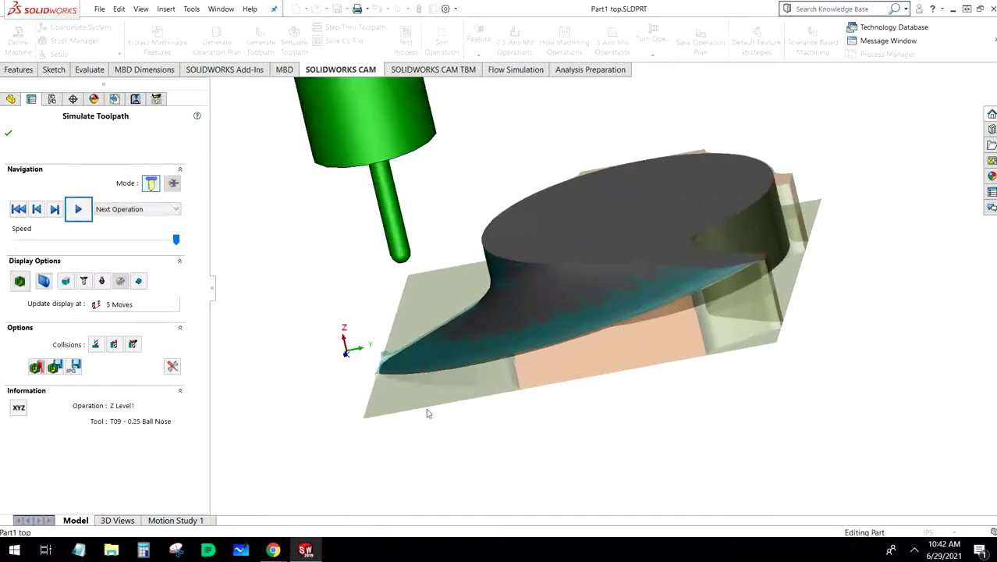
pyautogui.moveTo(427, 412); pyautogui.dragTo(540, 389, button='middle')
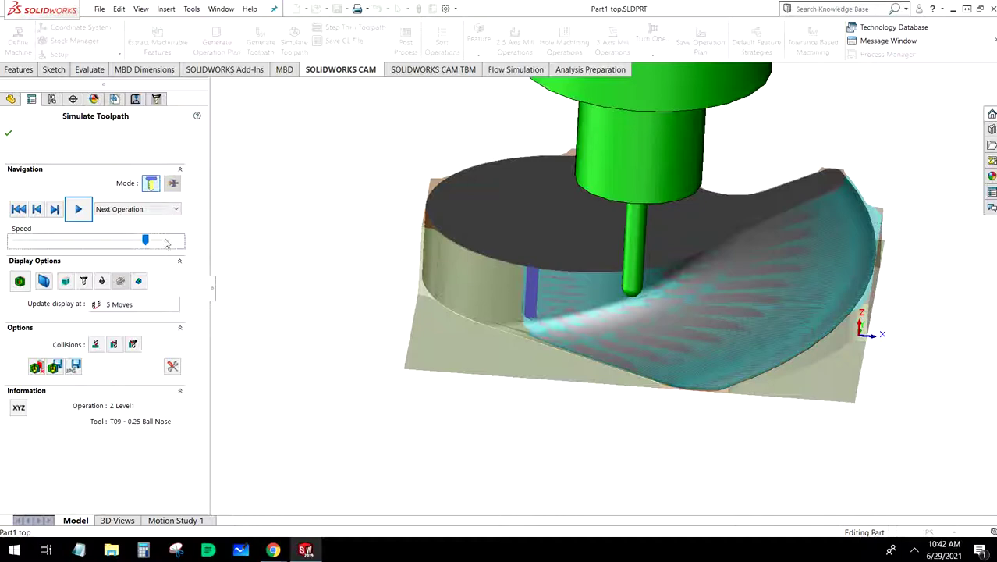
# Simulate the Contour Mill operation at a reduced speed, raise it to maximum, and inspect the finished part.
pyautogui.moveTo(177, 240); pyautogui.dragTo(163, 239)
pyautogui.click(78, 208)
pyautogui.click(78, 208)
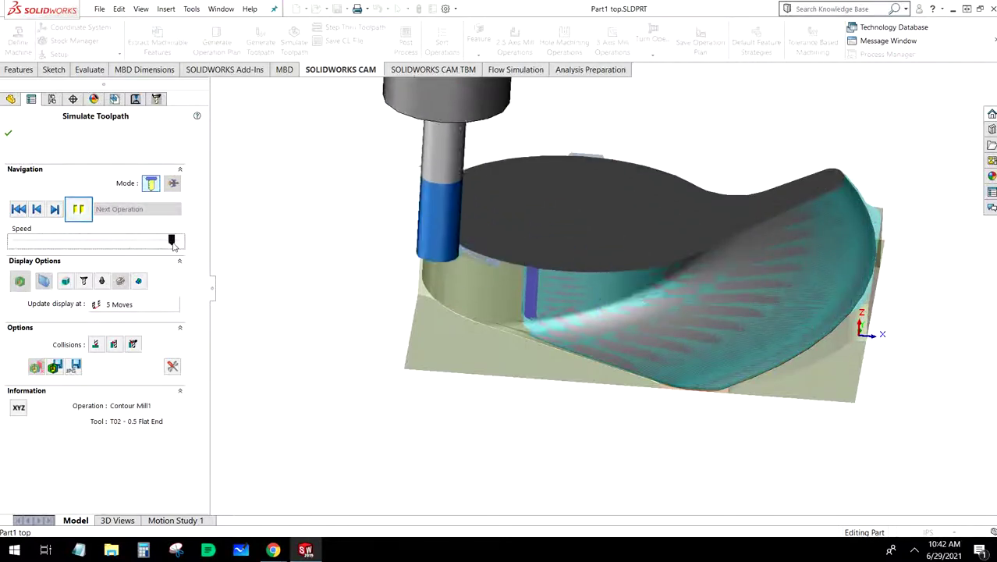
pyautogui.moveTo(172, 241); pyautogui.dragTo(177, 241)
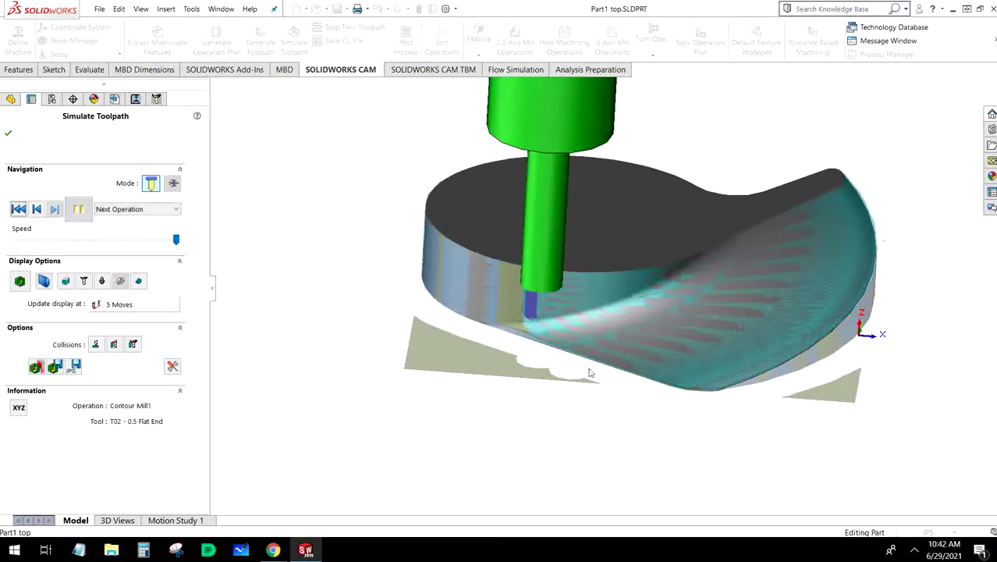
pyautogui.moveTo(530, 369); pyautogui.dragTo(507, 476, button='middle')
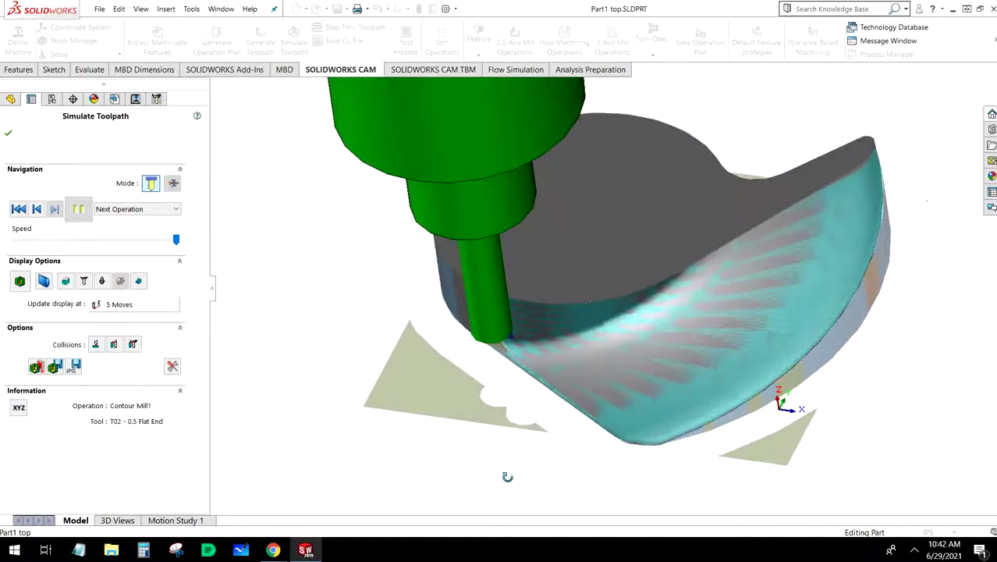
# Close the toolpath simulation and define a new mill setup from the flat face on the opposite side of the part.
pyautogui.moveTo(507, 476); pyautogui.dragTo(507, 472, button='middle')
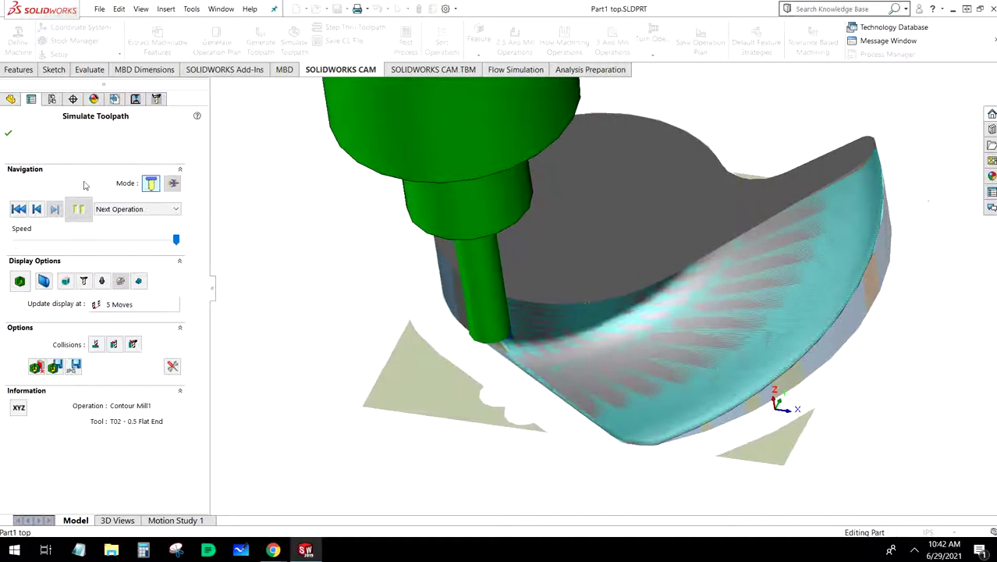
pyautogui.click(9, 133)
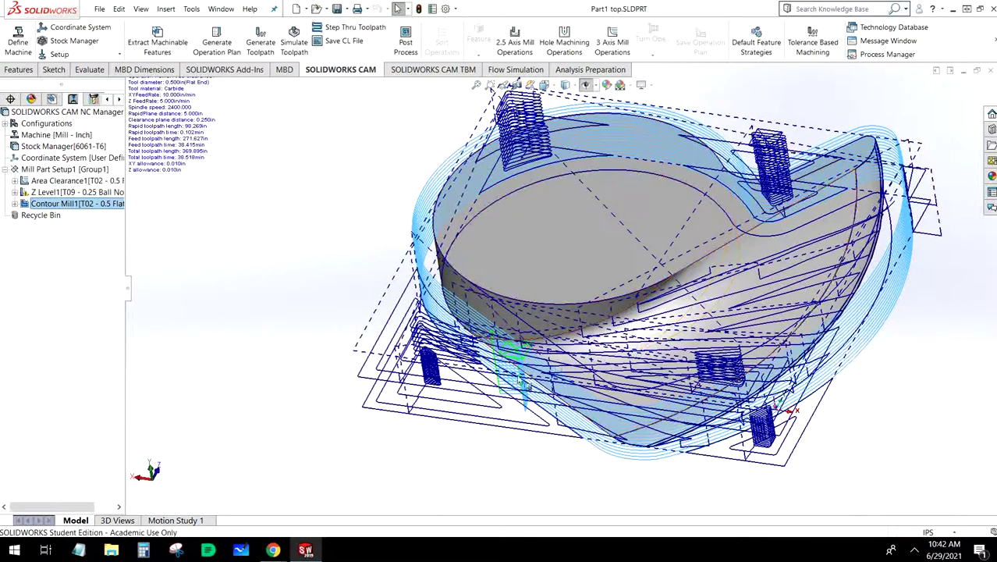
pyautogui.click(75, 56)
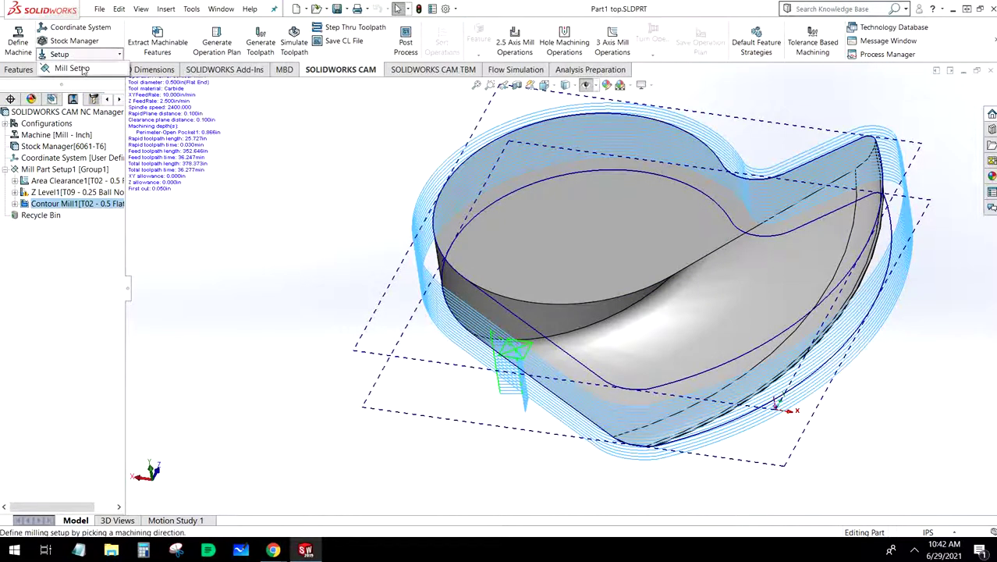
pyautogui.click(82, 68)
pyautogui.moveTo(440, 407); pyautogui.dragTo(569, 283, button='middle')
pyautogui.click(559, 362)
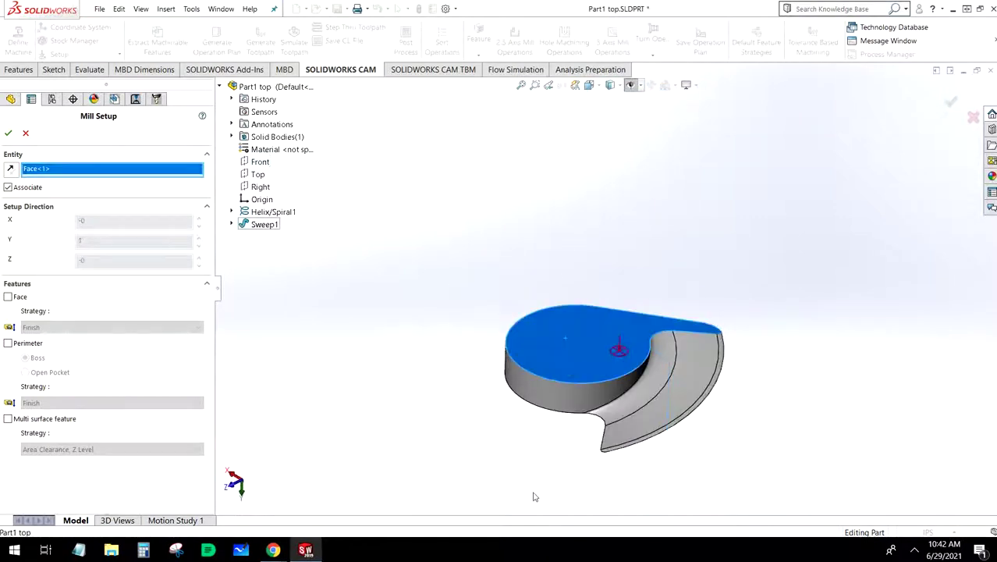
pyautogui.click(7, 133)
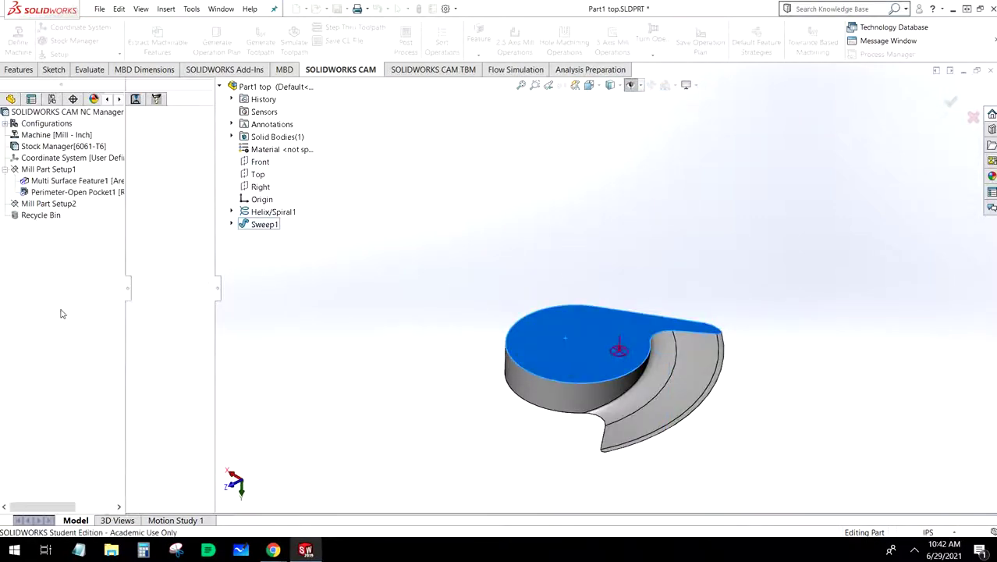
# Add a multi surface feature to Mill Part Setup2 from the flat face and three curved swept faces, using the Area Clearance, Z Level strategy.
pyautogui.click(75, 204)
pyautogui.rightClick(75, 204)
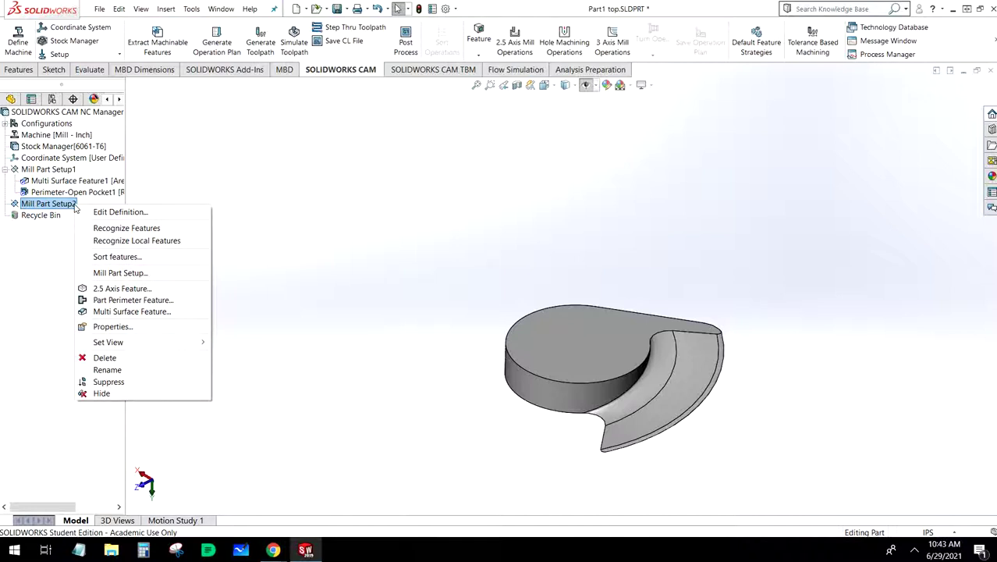
pyautogui.click(124, 312)
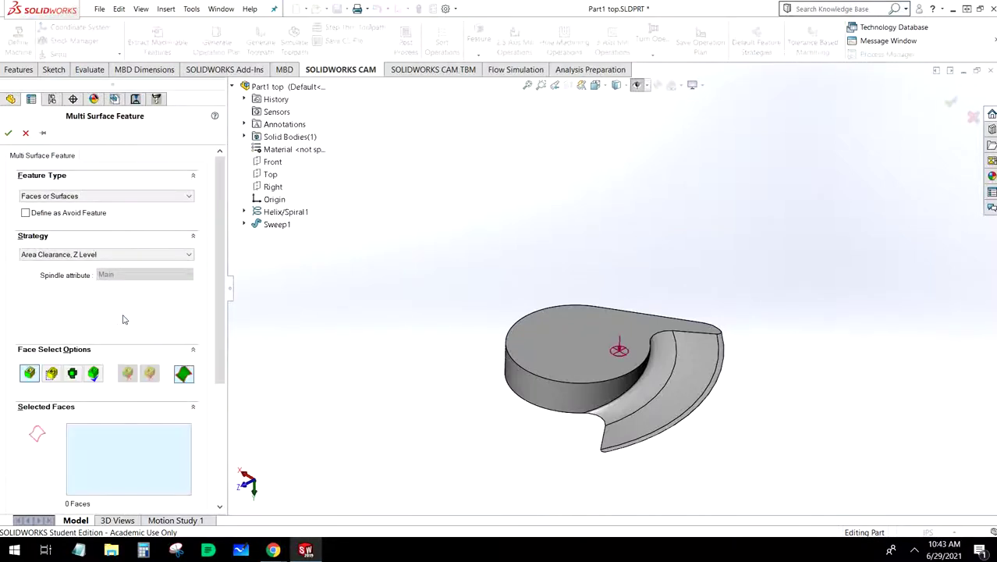
pyautogui.scroll(-3, 663, 384)
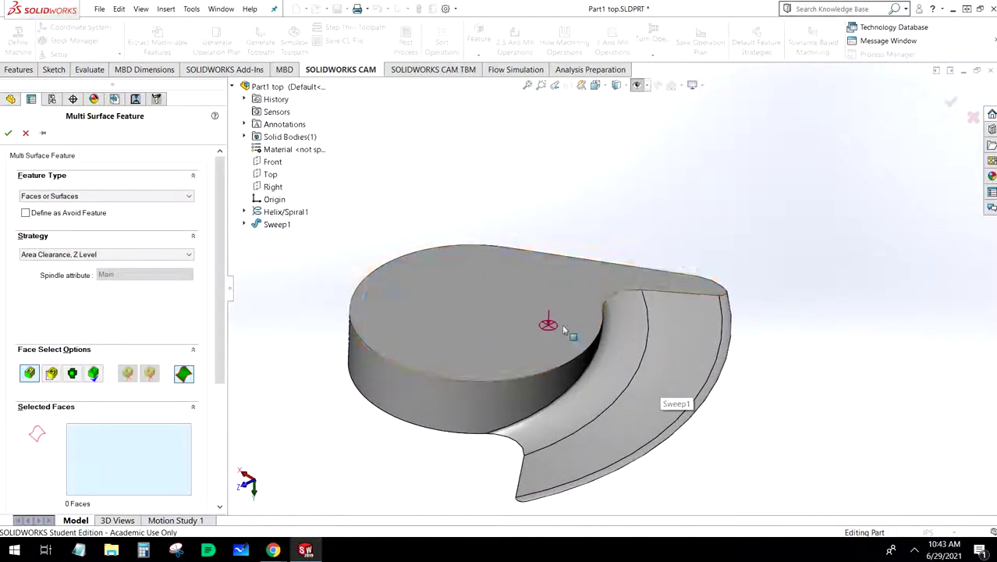
pyautogui.click(564, 329)
pyautogui.click(597, 370)
pyautogui.click(677, 421)
pyautogui.click(667, 407)
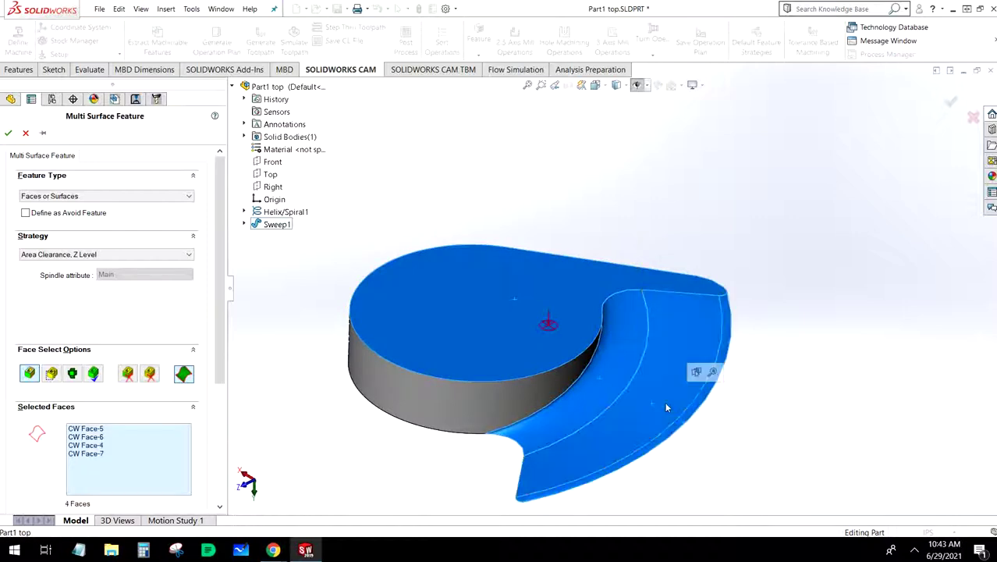
pyautogui.moveTo(636, 434); pyautogui.dragTo(621, 390, button='middle')
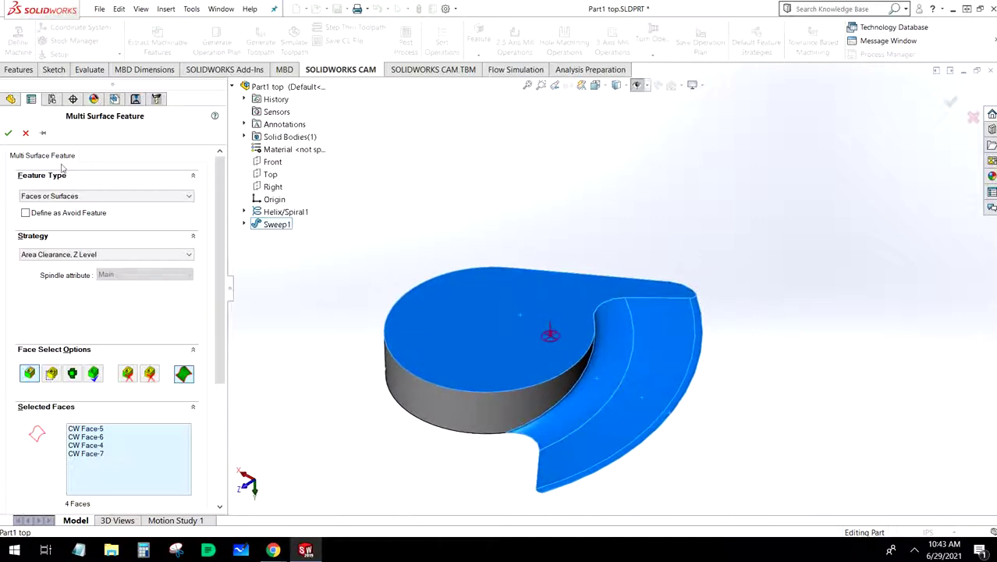
pyautogui.click(8, 133)
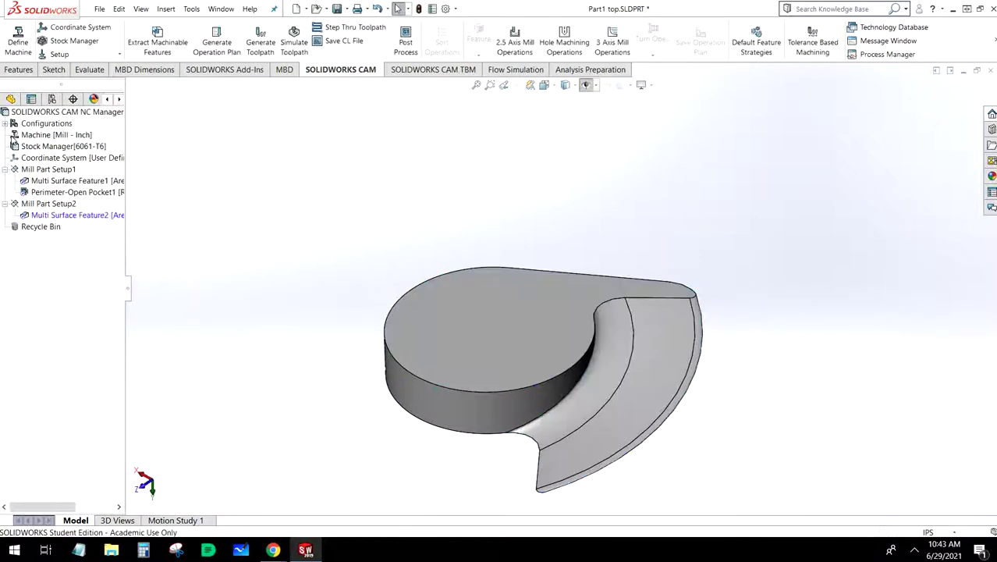
pyautogui.click(63, 216)
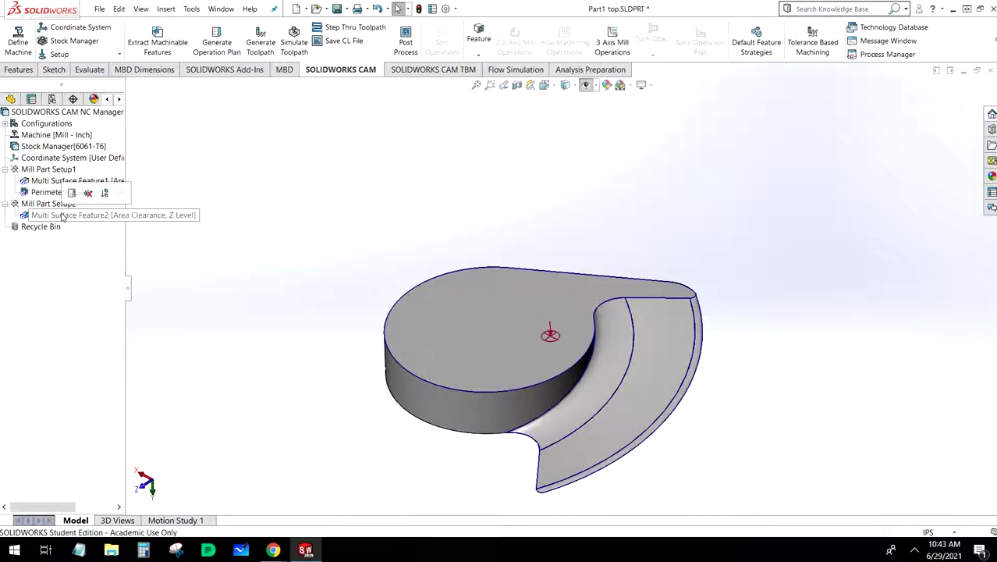
pyautogui.rightClick(63, 217)
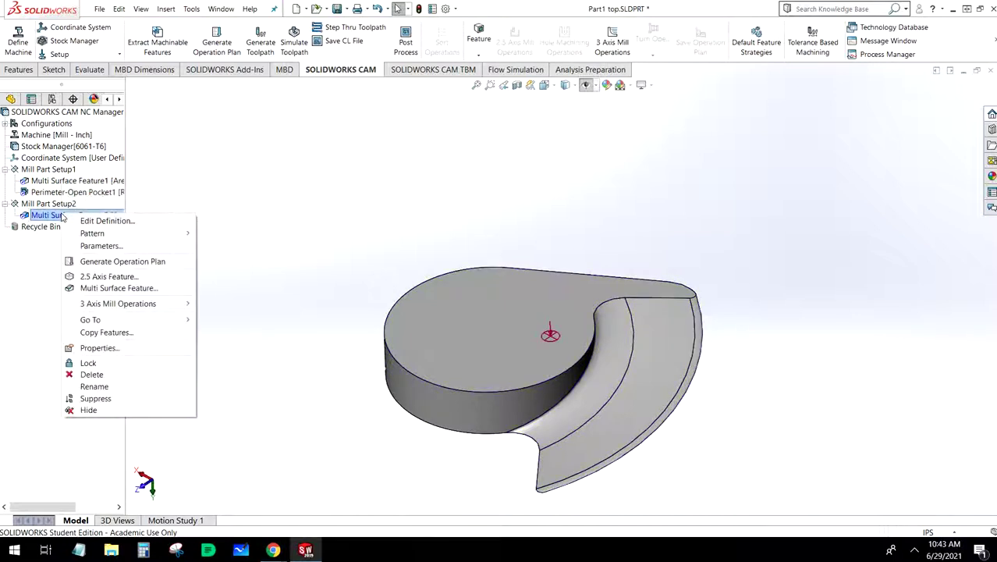
pyautogui.click(59, 204)
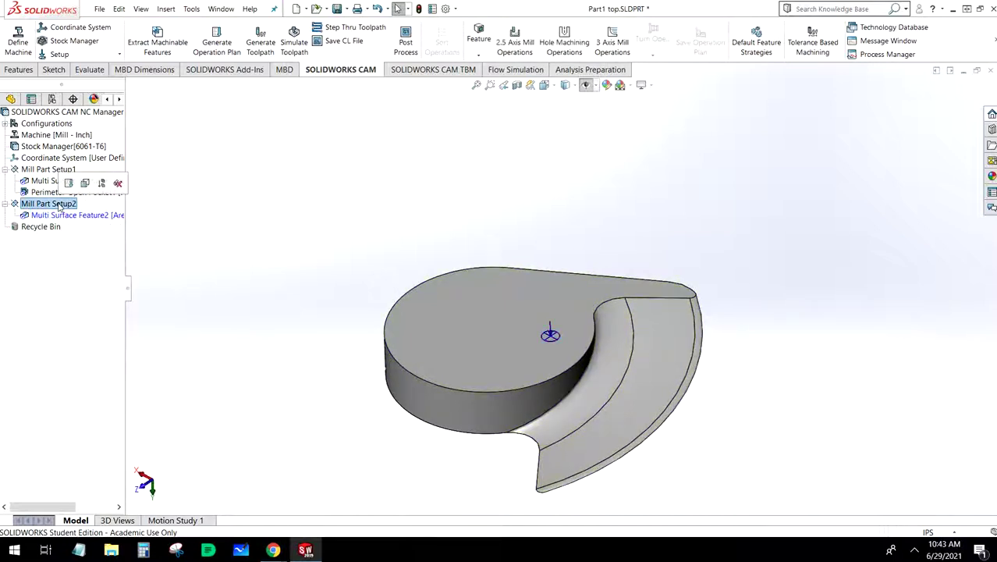
pyautogui.rightClick(59, 204)
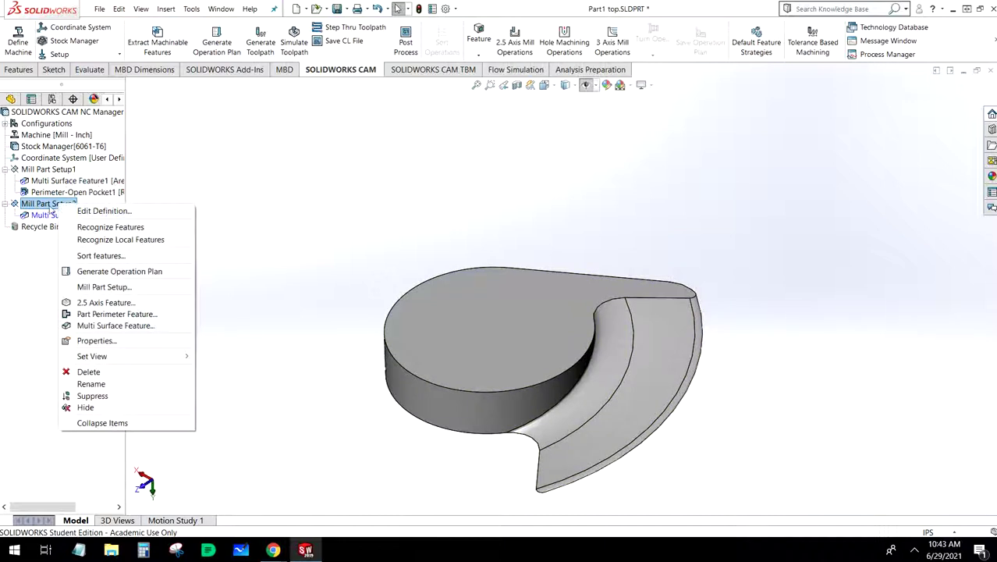
# Start a 2.5 axis feature in the second setup and select two swept faces and the outer curved edge.
pyautogui.click(63, 215)
pyautogui.rightClick(62, 215)
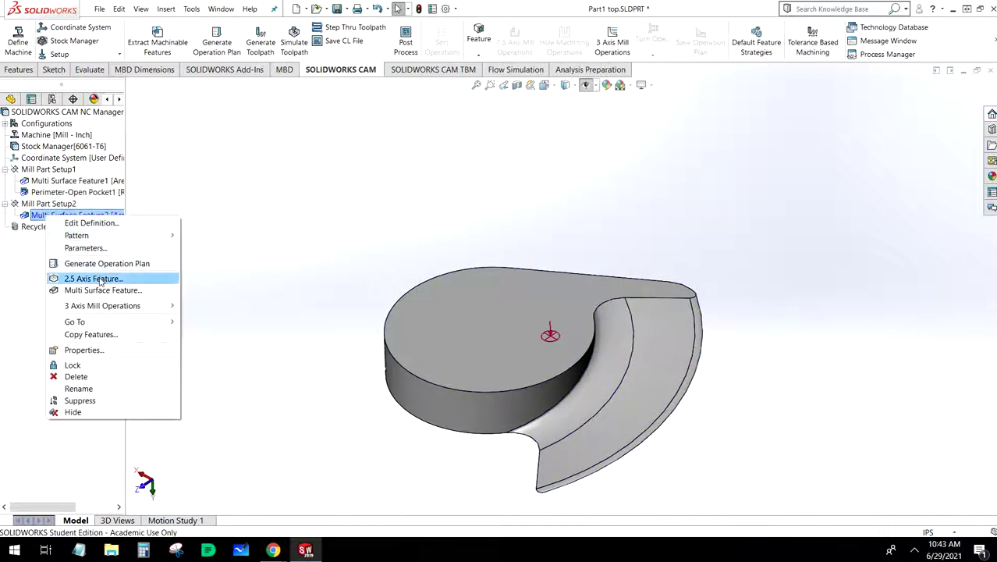
pyautogui.click(94, 278)
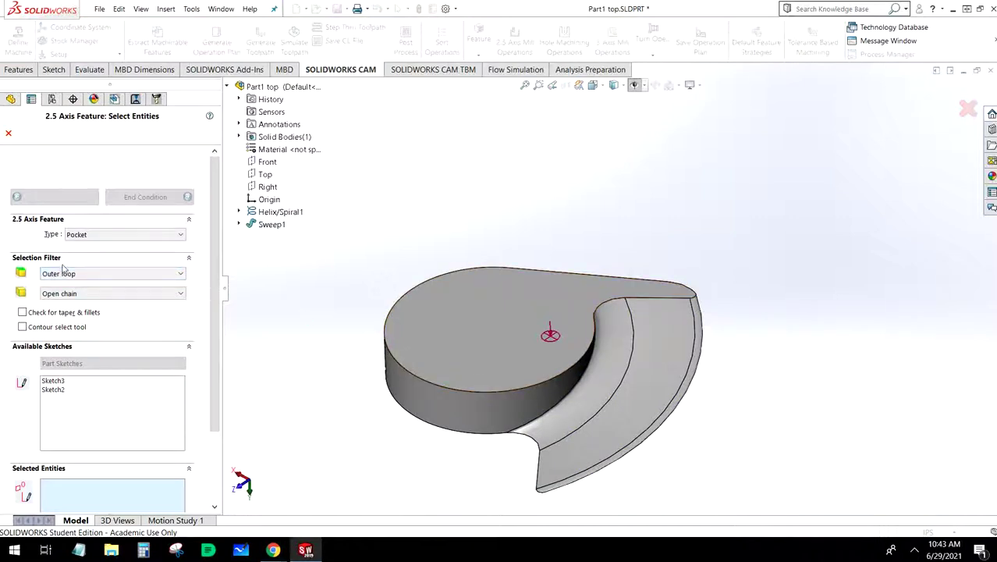
pyautogui.click(590, 389)
pyautogui.click(623, 403)
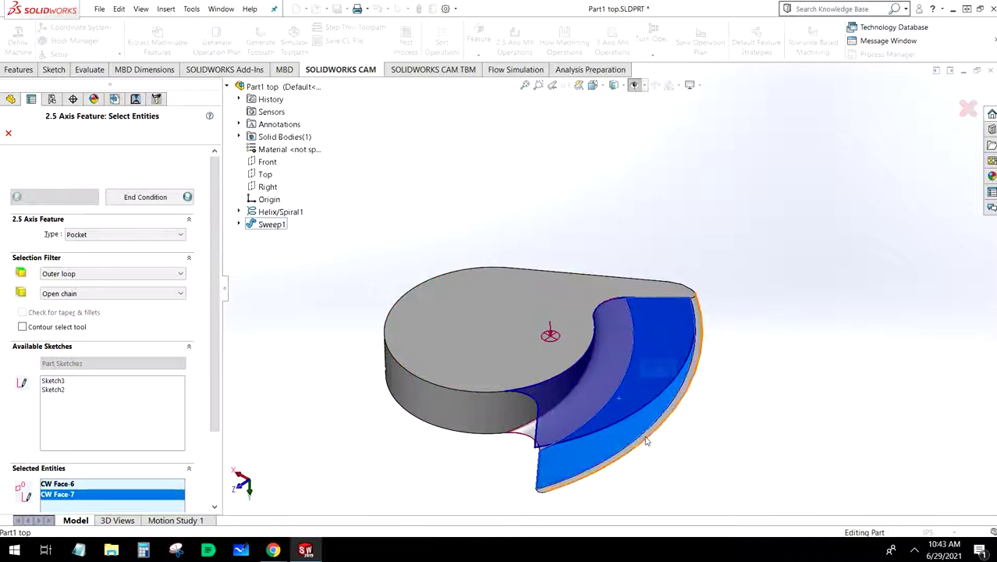
pyautogui.click(648, 440)
pyautogui.moveTo(574, 446); pyautogui.dragTo(575, 408, button='middle')
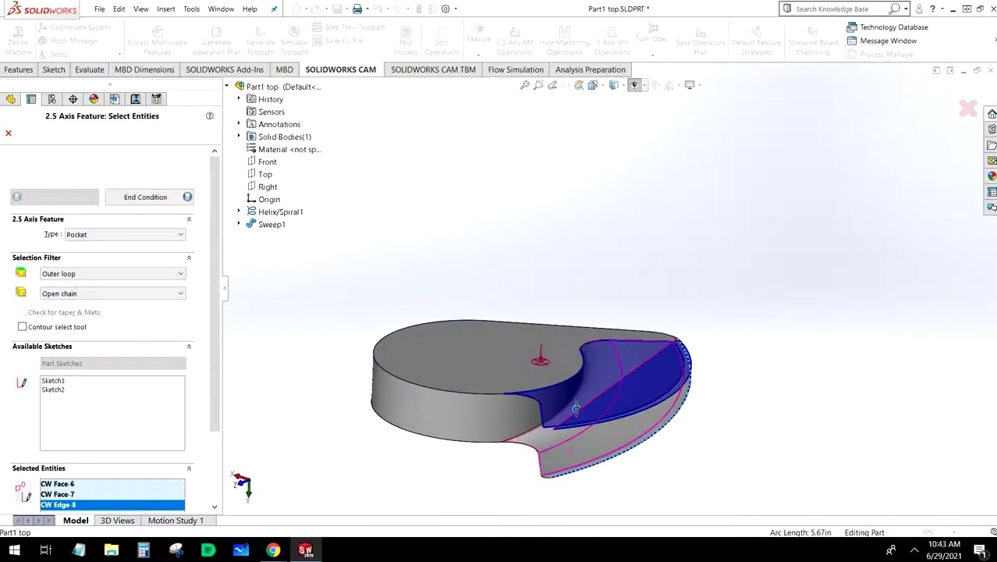
# Try to define the selected faces and edge as an Open Pocket feature, and abandon the 2.5 axis feature.
pyautogui.click(101, 238)
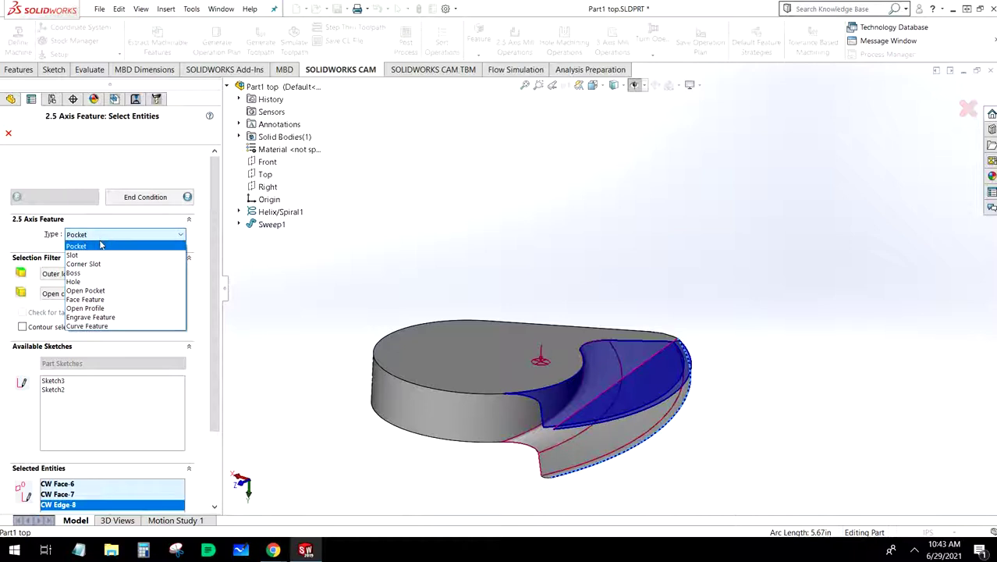
pyautogui.click(86, 290)
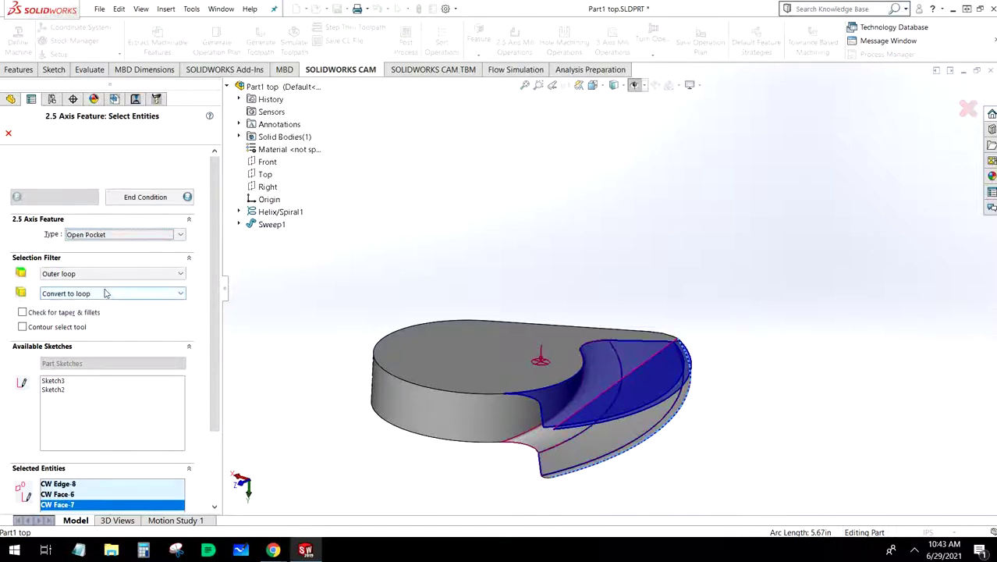
pyautogui.click(214, 450)
pyautogui.moveTo(215, 447); pyautogui.dragTo(205, 317)
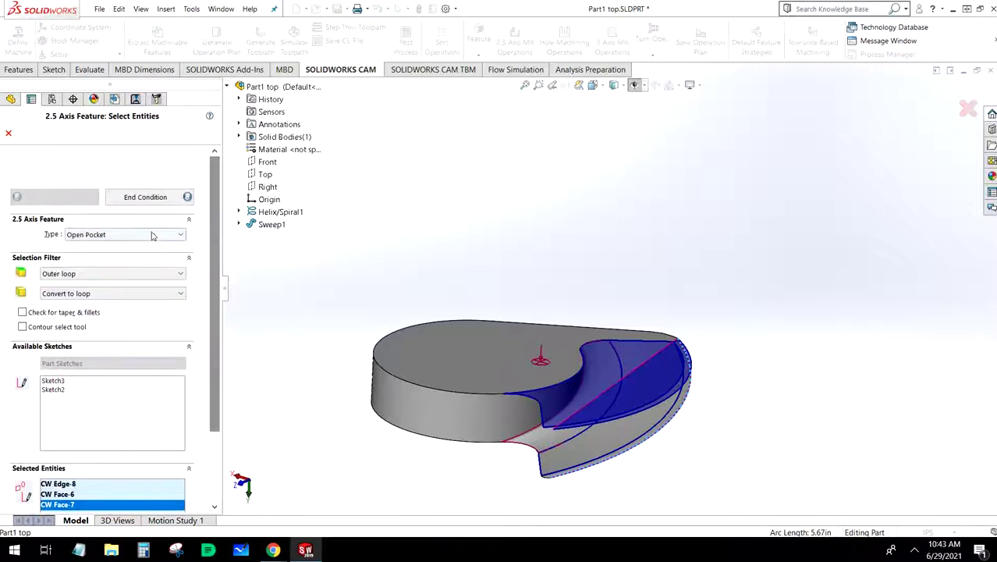
pyautogui.click(148, 197)
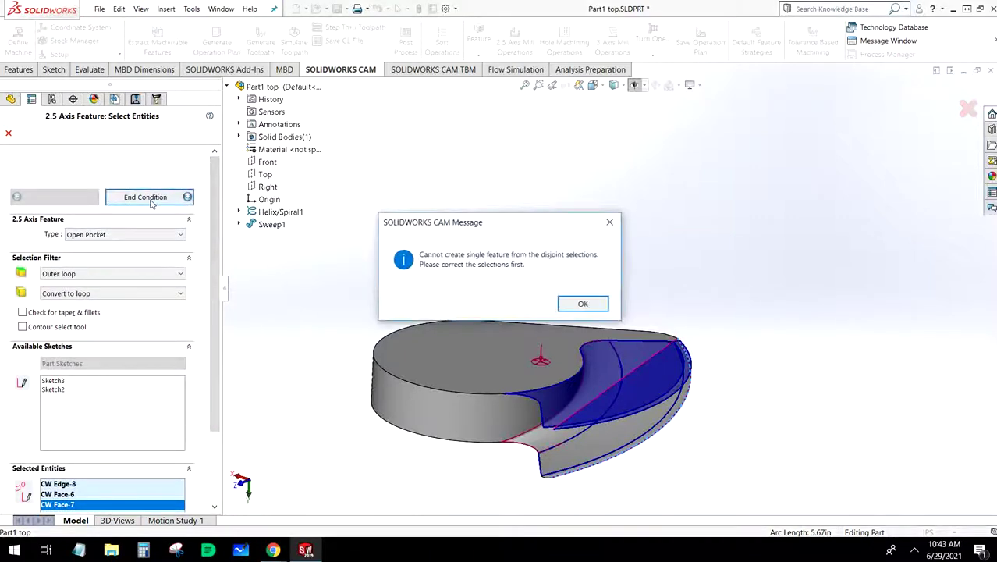
pyautogui.click(582, 304)
pyautogui.click(509, 355)
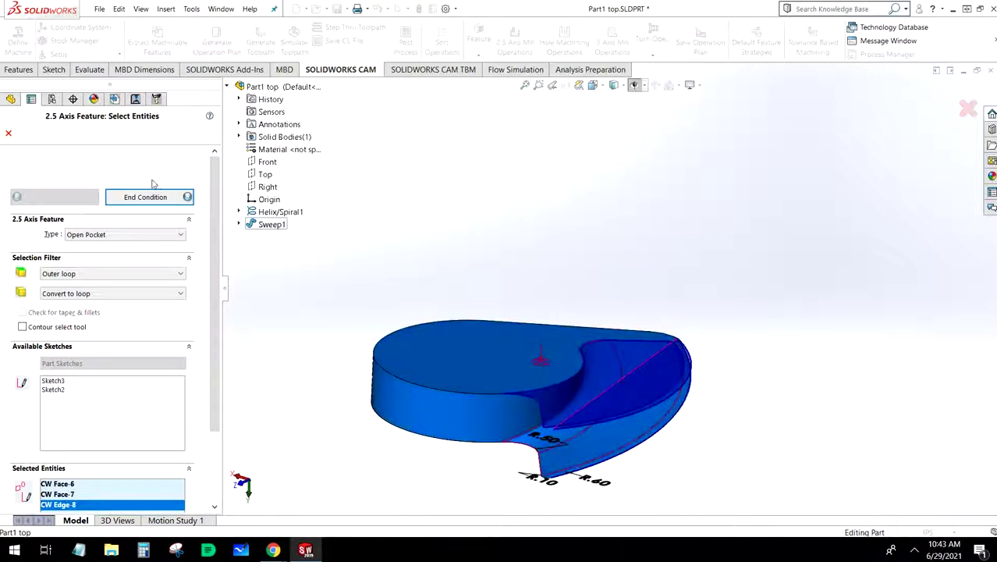
pyautogui.click(165, 199)
pyautogui.press('Return')
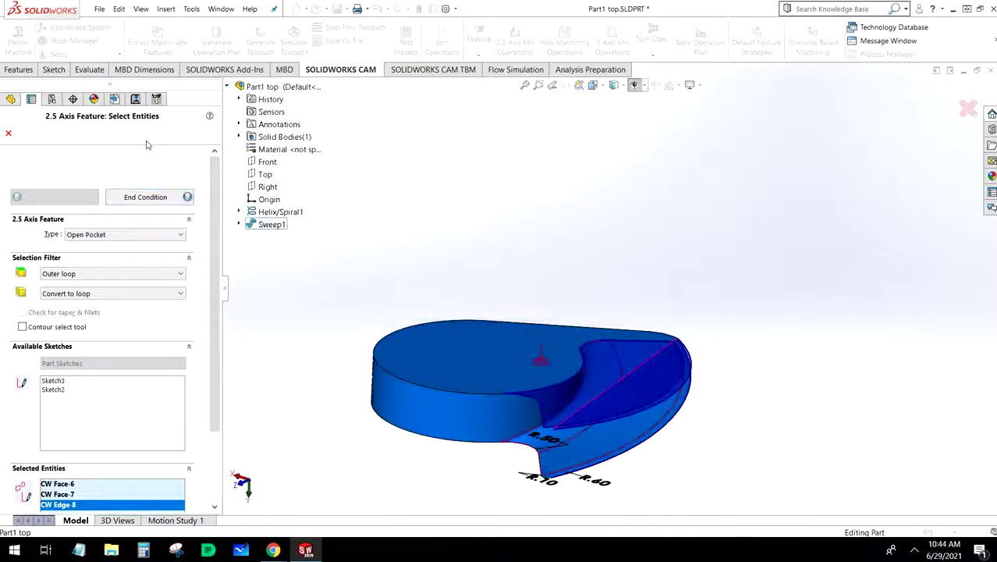
pyautogui.click(8, 133)
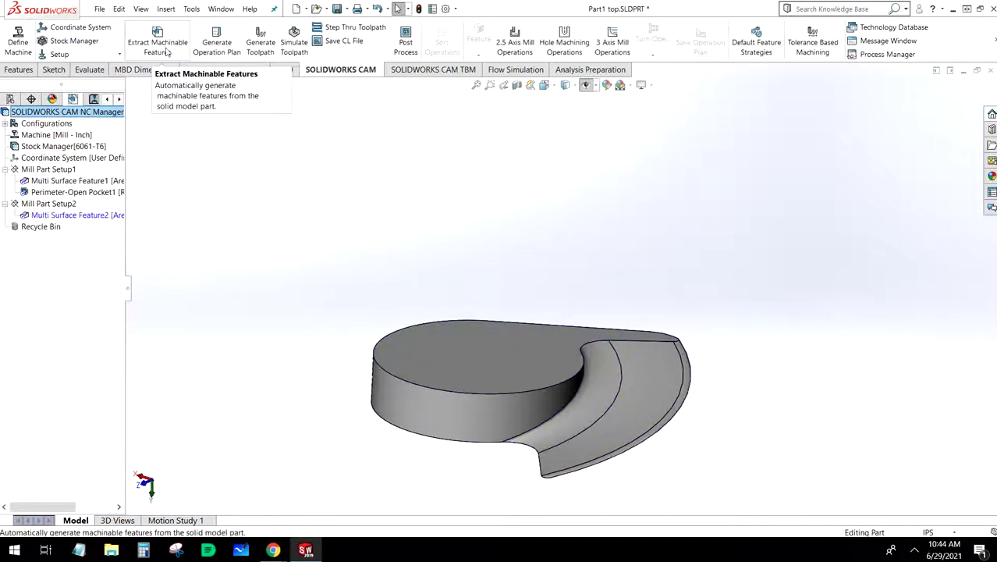
# Regenerate the operation plan for the features of both mill setups and generate the toolpaths.
pyautogui.click(212, 47)
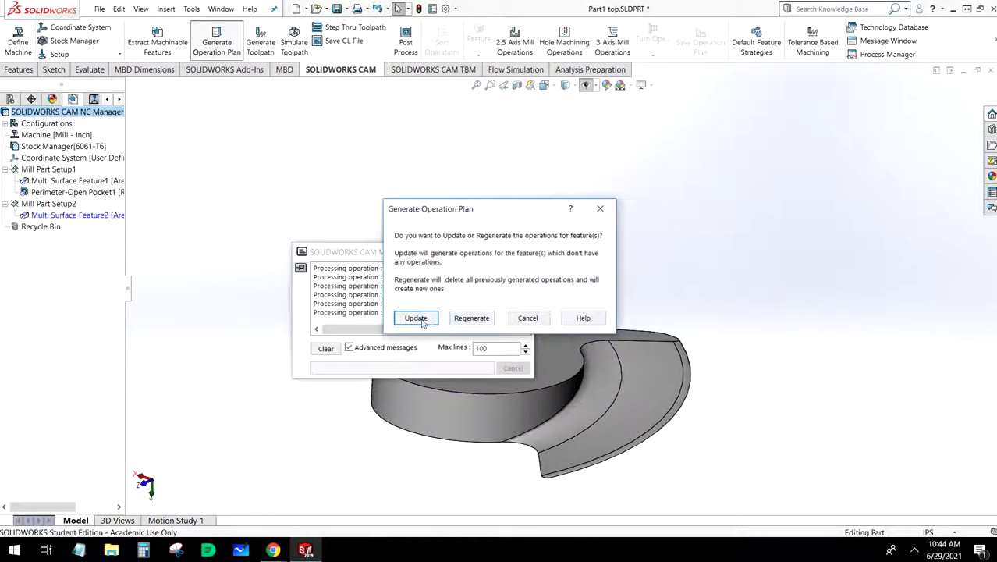
pyautogui.click(458, 319)
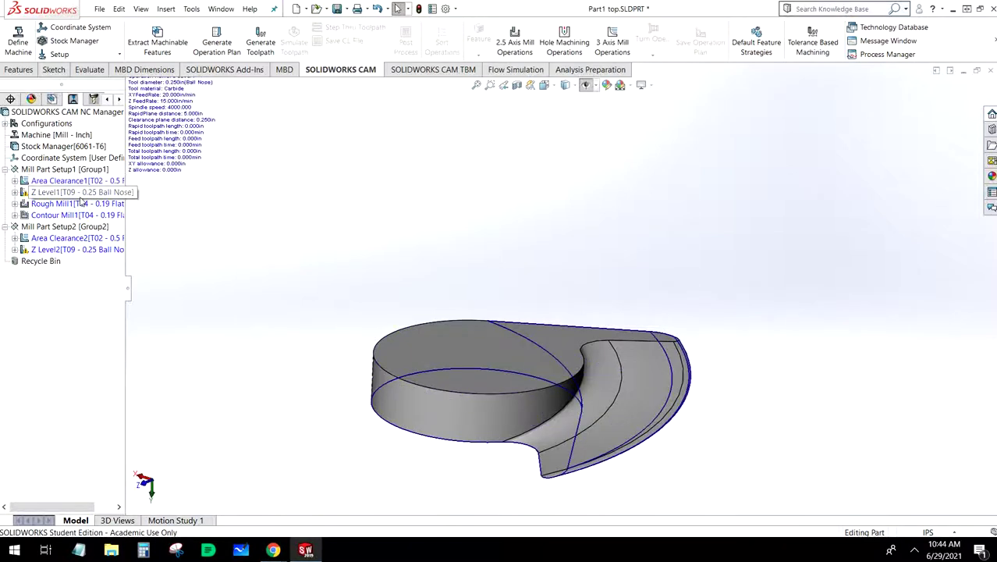
pyautogui.click(64, 238)
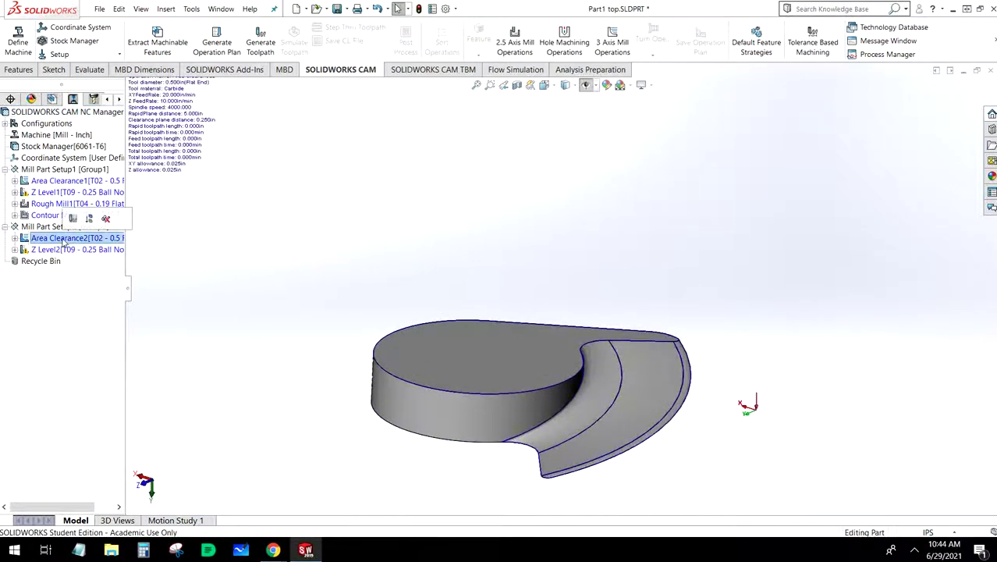
pyautogui.click(69, 250)
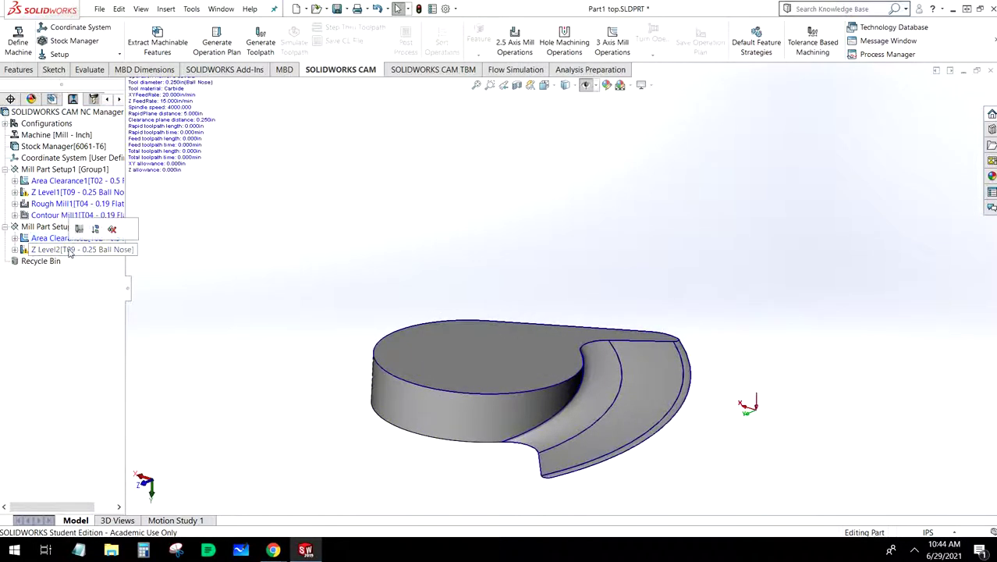
pyautogui.click(261, 41)
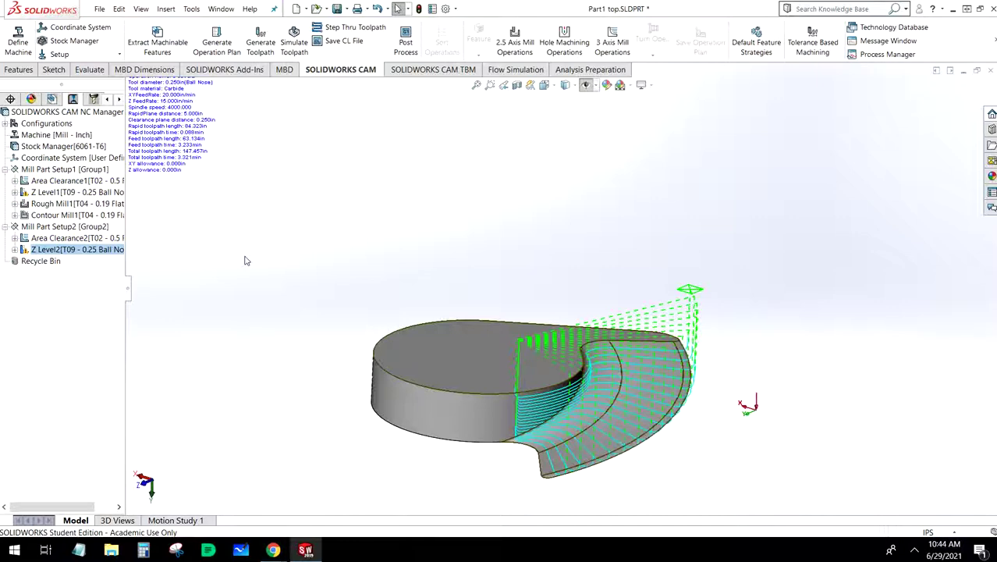
# Define Area Clearance2's feeds and speeds by Operation, with a 2400 rpm spindle speed and a 10 in/min XY feedrate.
pyautogui.click(91, 240)
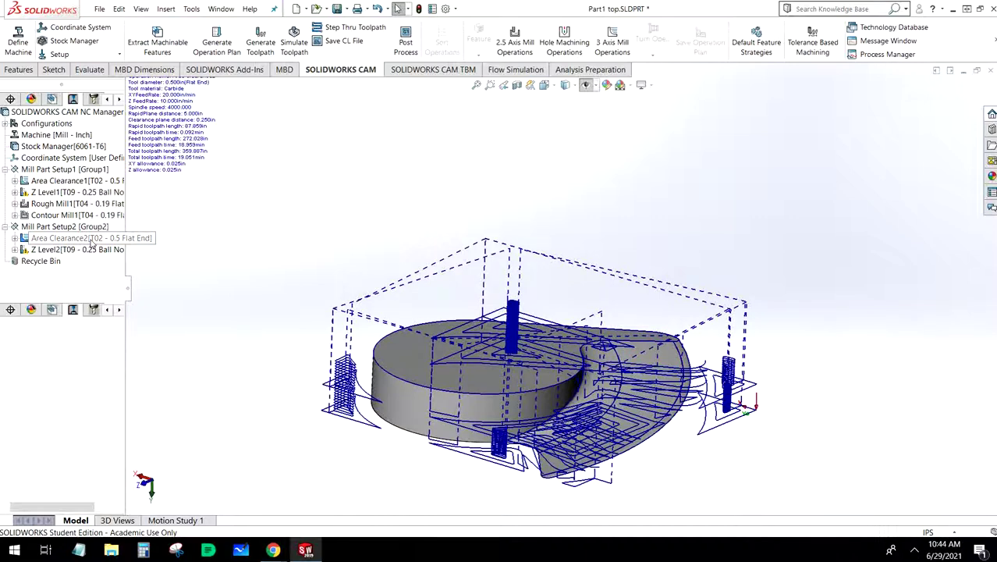
pyautogui.doubleClick(91, 241)
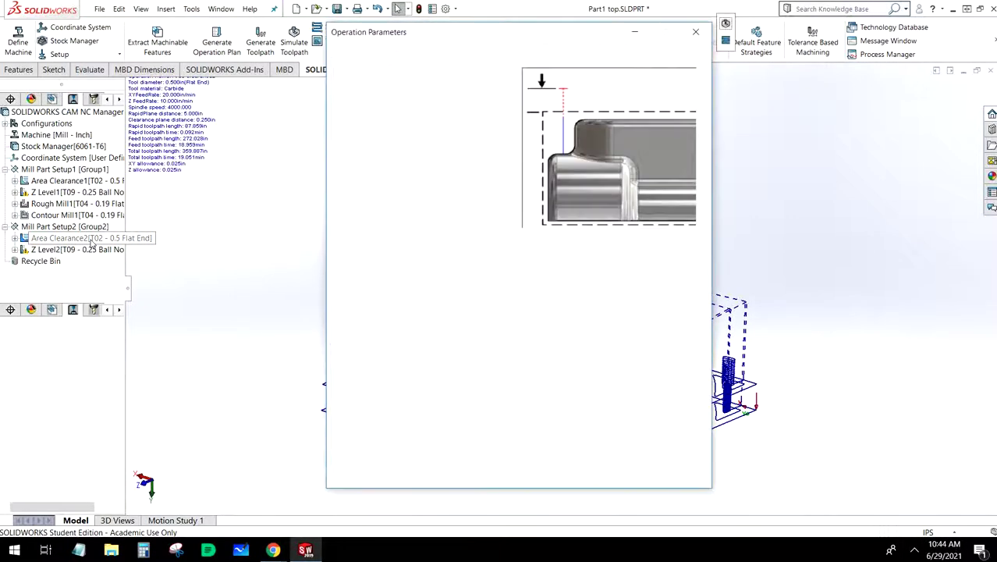
pyautogui.click(365, 53)
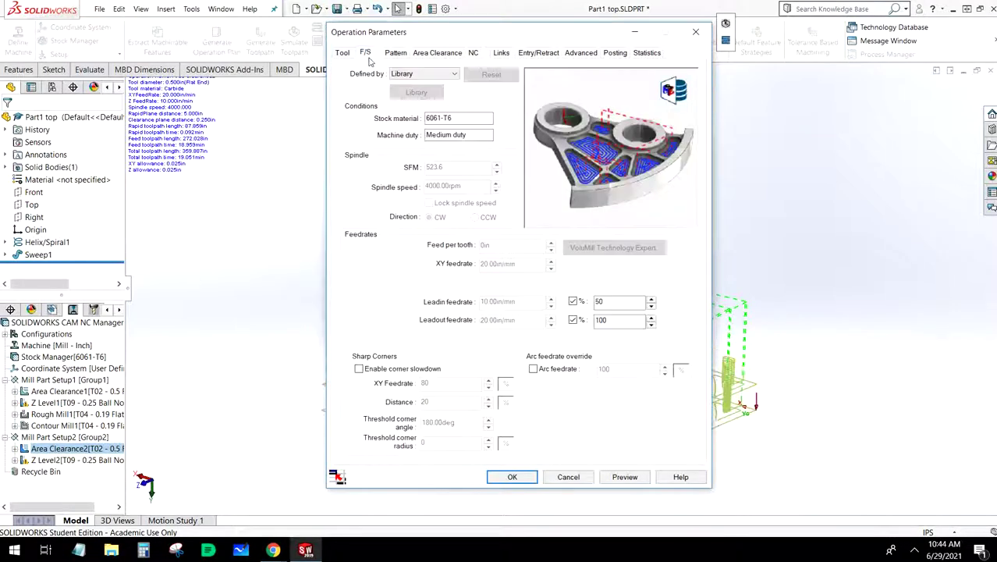
pyautogui.click(439, 74)
pyautogui.click(438, 84)
pyautogui.click(438, 74)
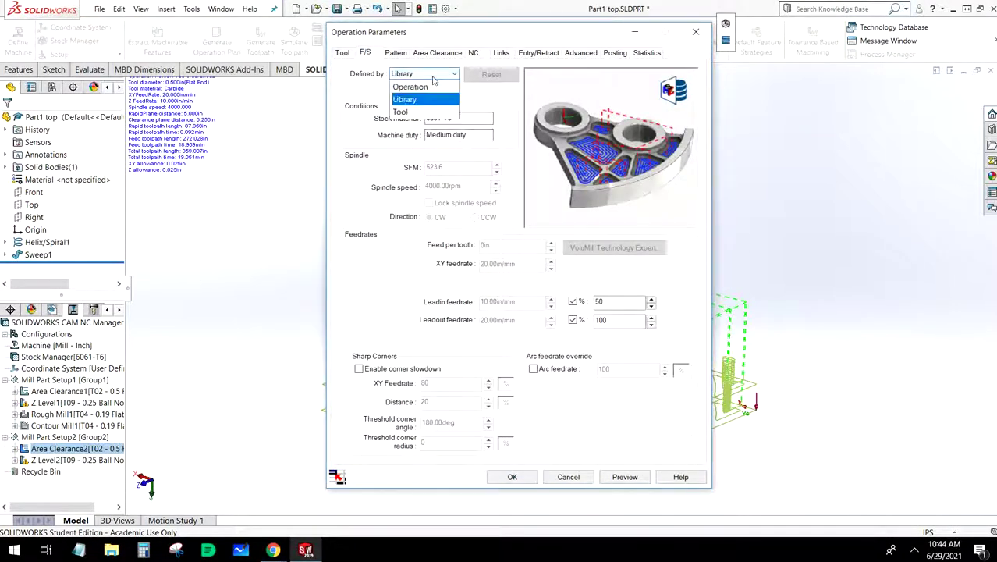
pyautogui.click(422, 85)
pyautogui.press('Tab')
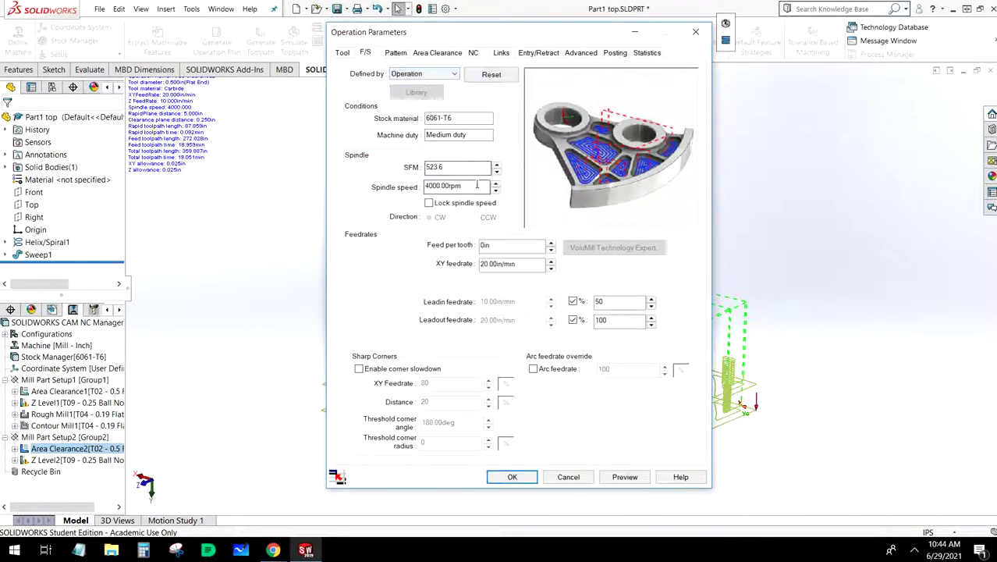
pyautogui.write('2400')
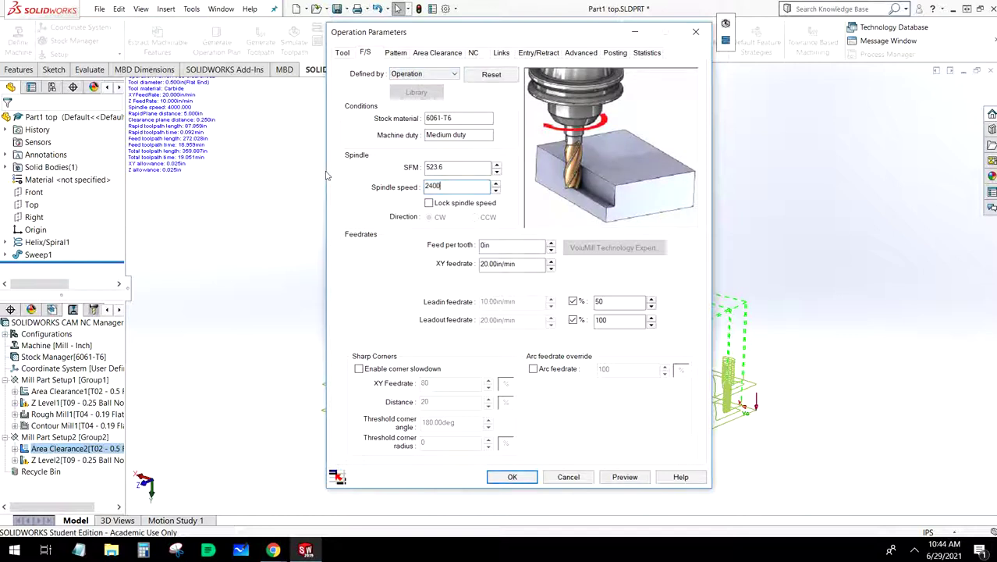
pyautogui.press('Tab')
pyautogui.write('1')
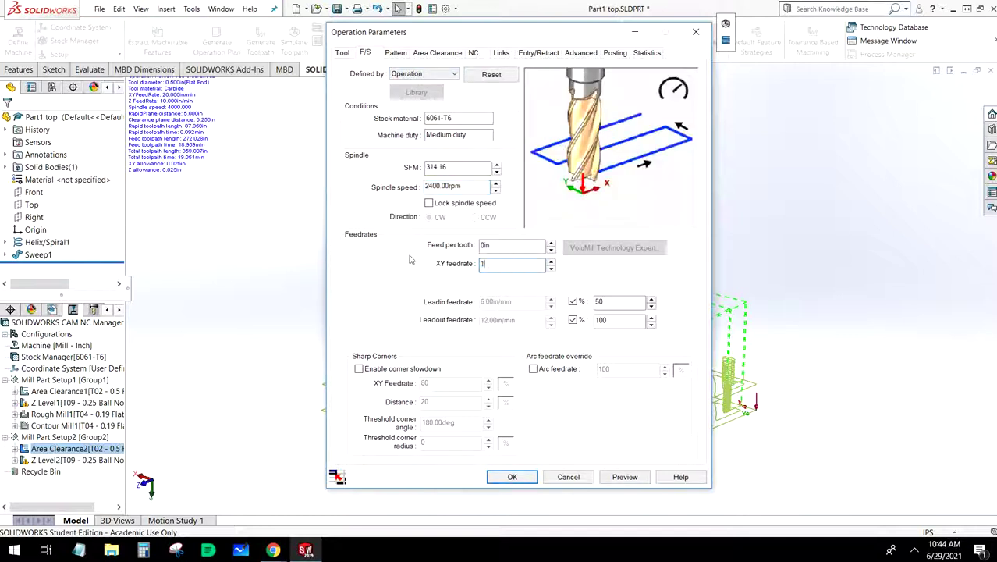
# Set the XY and Z allowances of Area Clearance2 to .01 in.
pyautogui.click(397, 53)
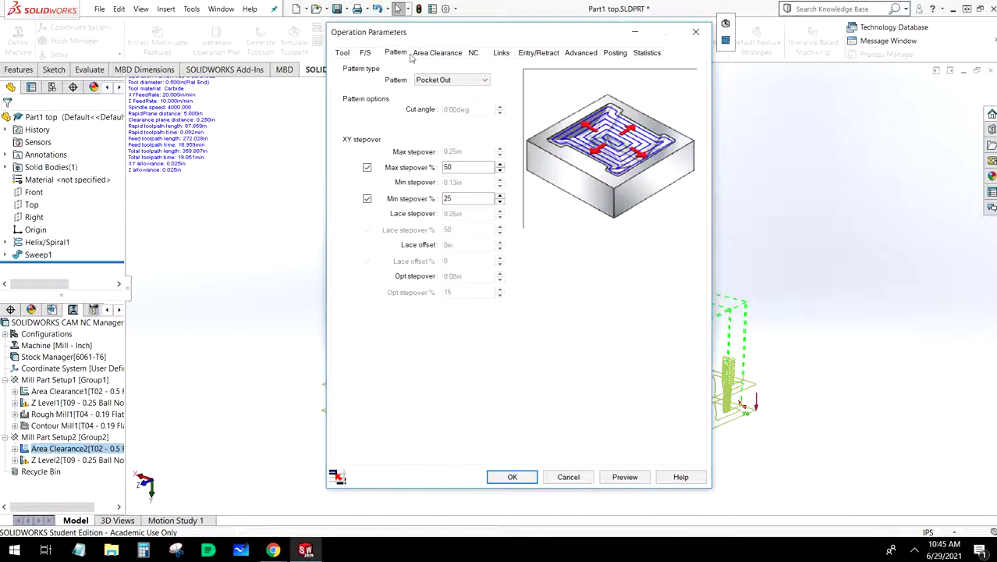
pyautogui.click(427, 55)
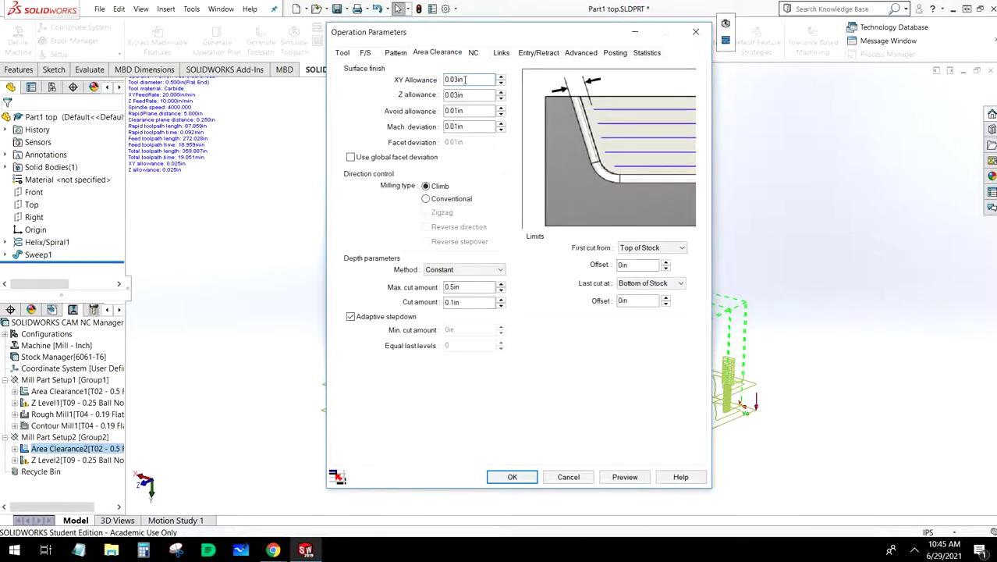
pyautogui.write('.01')
pyautogui.press('Tab')
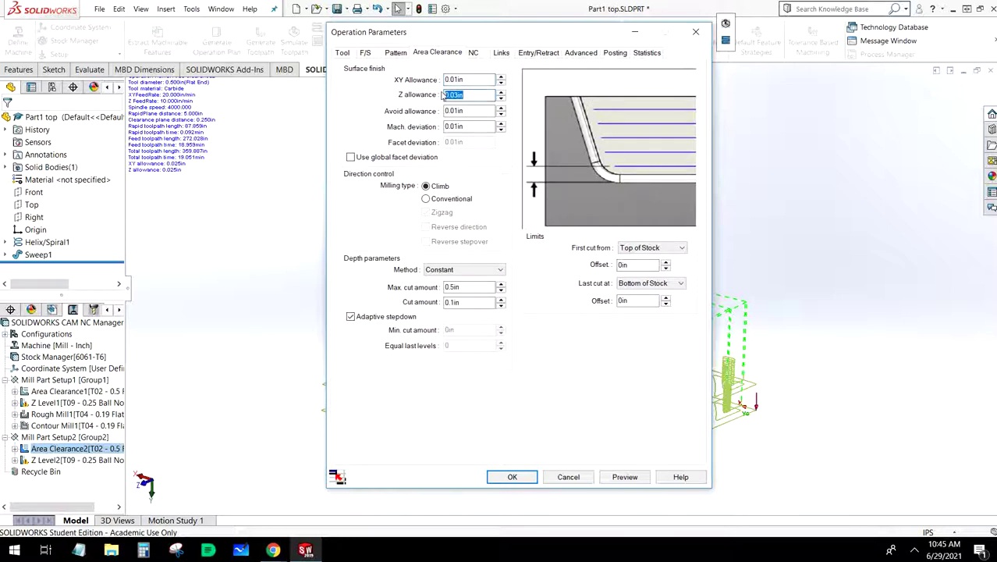
pyautogui.write('01')
# Set both the maximum cut amount and the cut amount of Area Clearance2 to .050 in.
pyautogui.moveTo(470, 286); pyautogui.dragTo(401, 282)
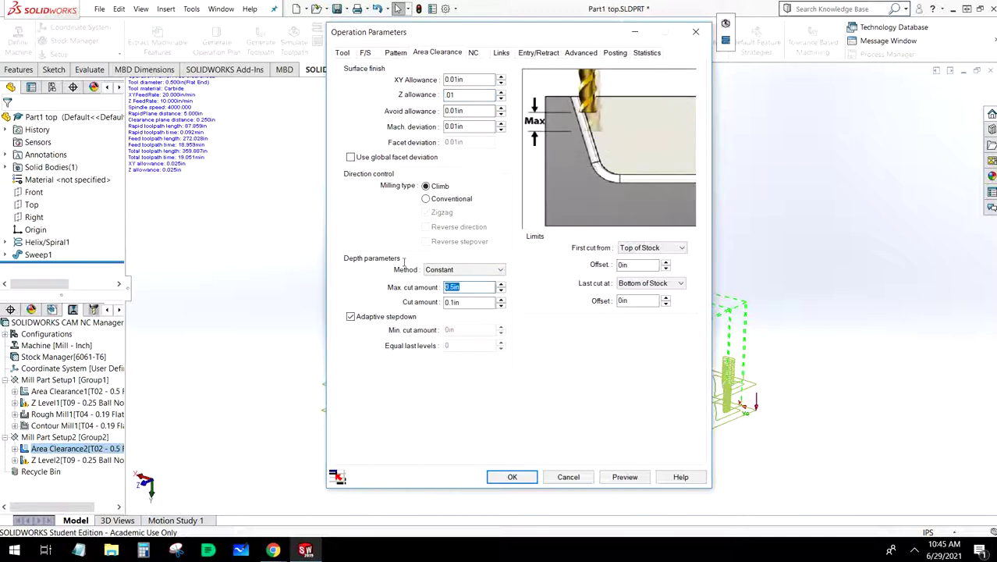
pyautogui.write('.050')
pyautogui.moveTo(468, 302); pyautogui.dragTo(386, 304)
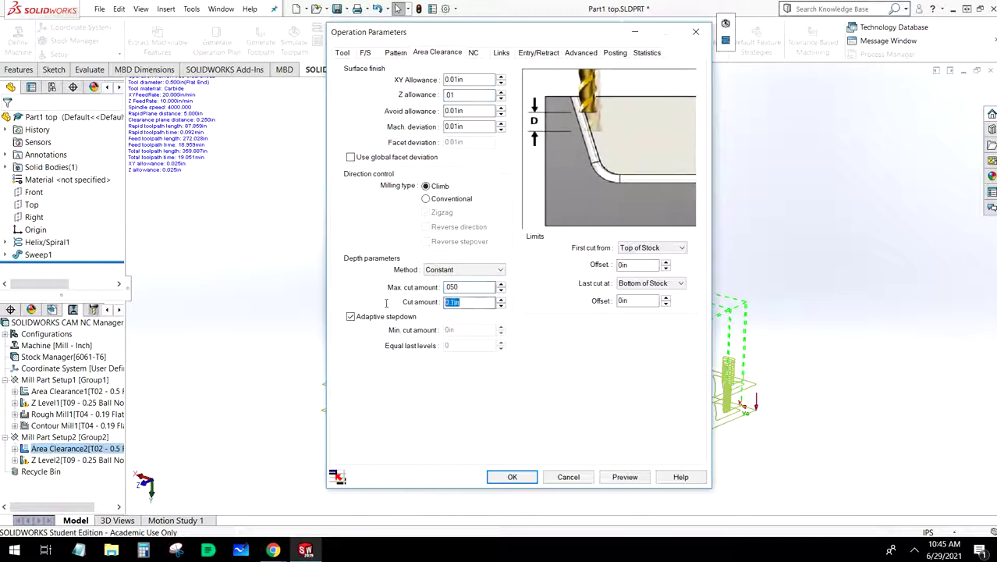
pyautogui.write('050')
# Set Area Clearance2's rapid plane distance above the top of stock to .1 in and regenerate its toolpath.
pyautogui.click(475, 54)
pyautogui.moveTo(474, 94); pyautogui.dragTo(403, 98)
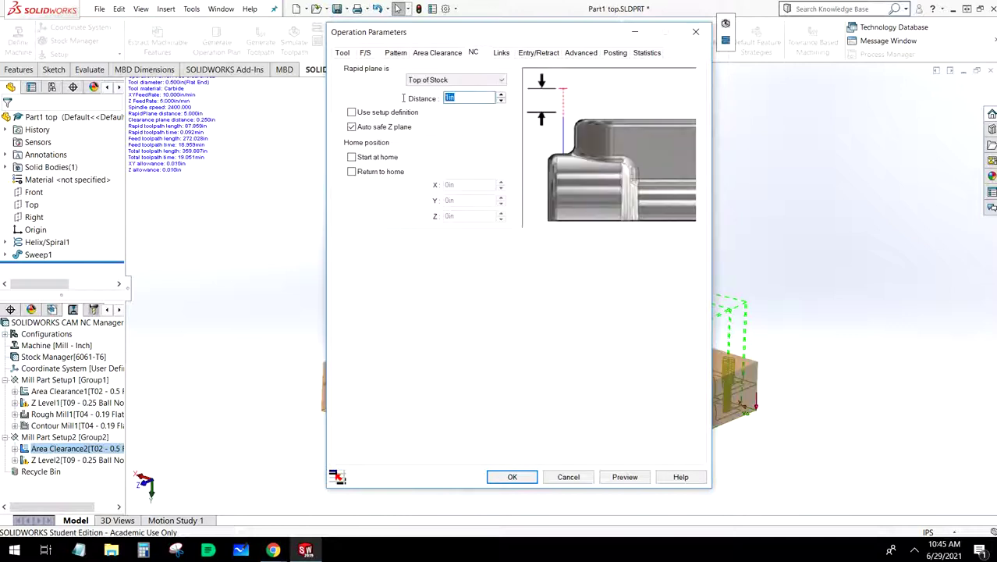
pyautogui.press('BackSpace')
pyautogui.write('1')
pyautogui.click(512, 477)
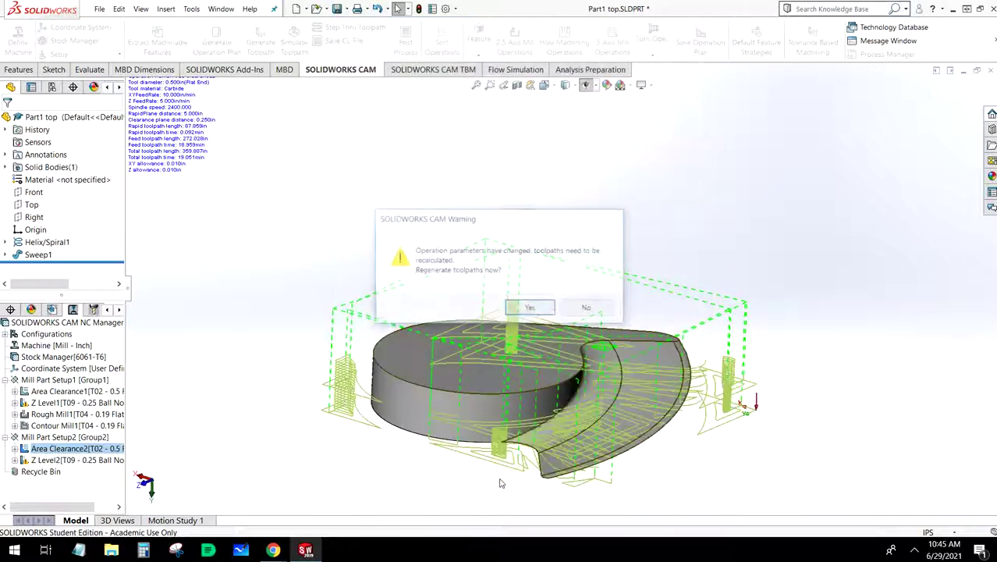
pyautogui.click(526, 310)
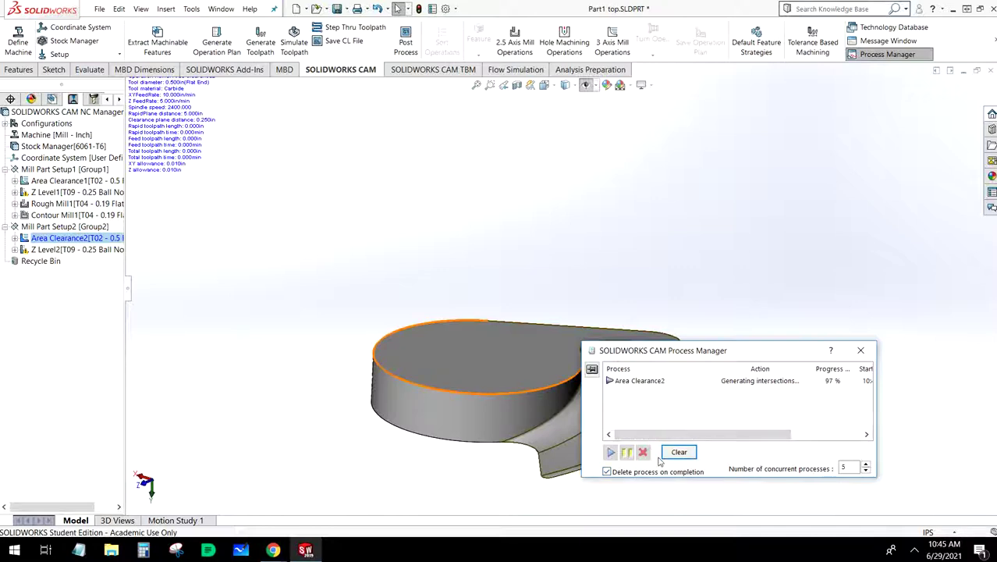
# Define Z Level2's feeds and speeds by Operation, with a 4800 rpm spindle speed and a 10 in/min XY feedrate.
pyautogui.moveTo(91, 251)
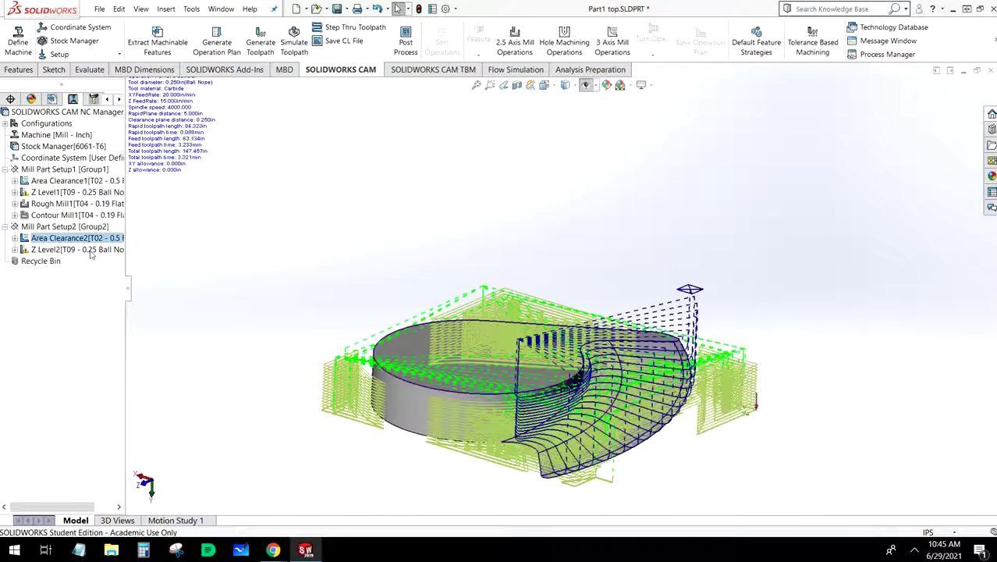
pyautogui.click(91, 249)
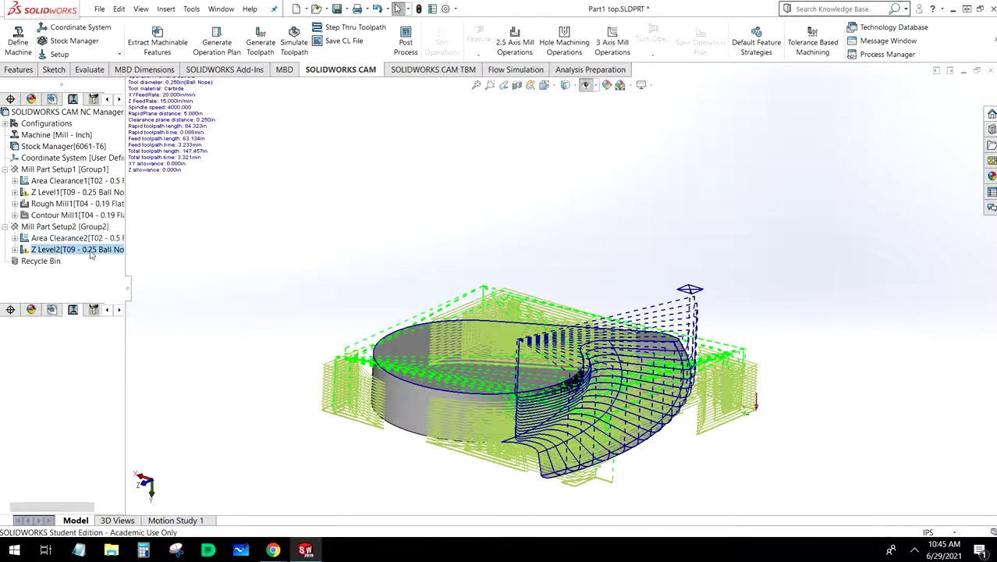
pyautogui.doubleClick(90, 251)
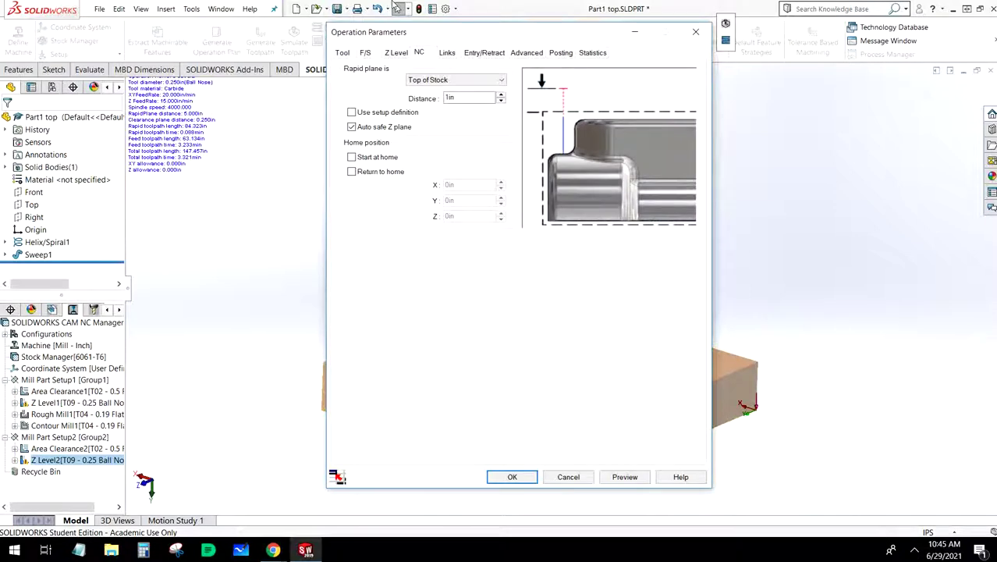
pyautogui.click(349, 53)
pyautogui.click(365, 53)
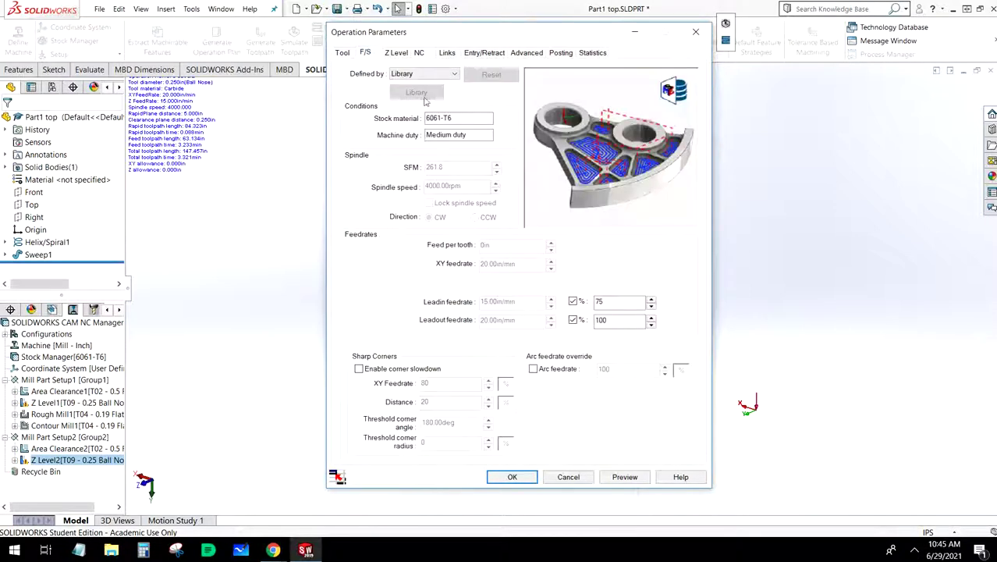
pyautogui.click(426, 74)
pyautogui.click(425, 91)
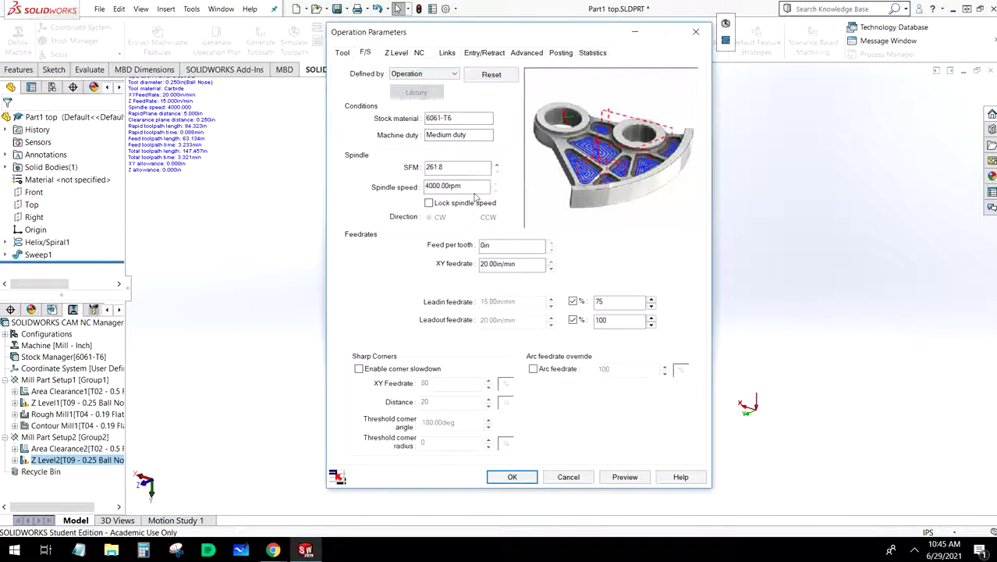
pyautogui.click(470, 187)
pyautogui.moveTo(470, 188); pyautogui.dragTo(355, 187)
pyautogui.write('4800')
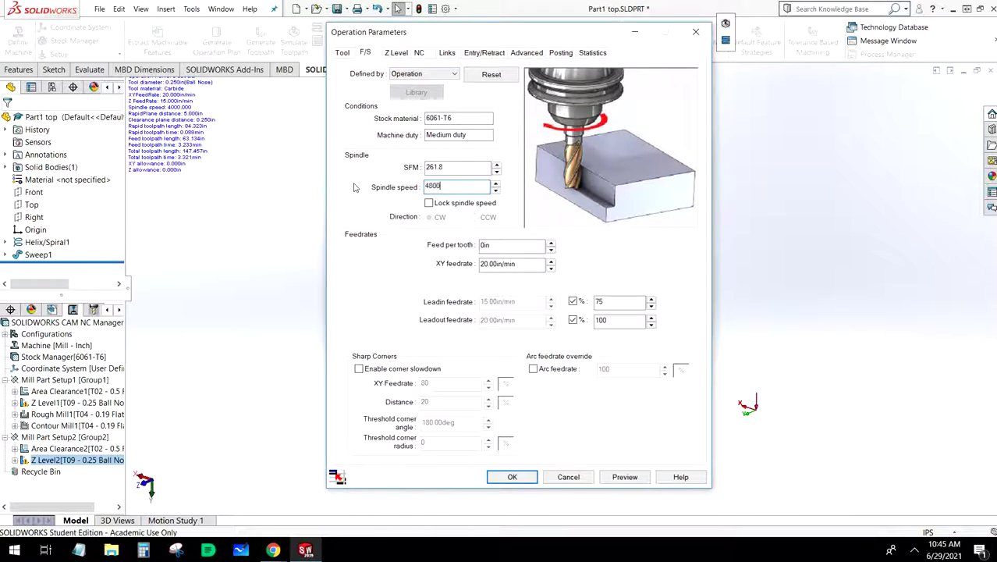
pyautogui.moveTo(532, 263); pyautogui.dragTo(444, 262)
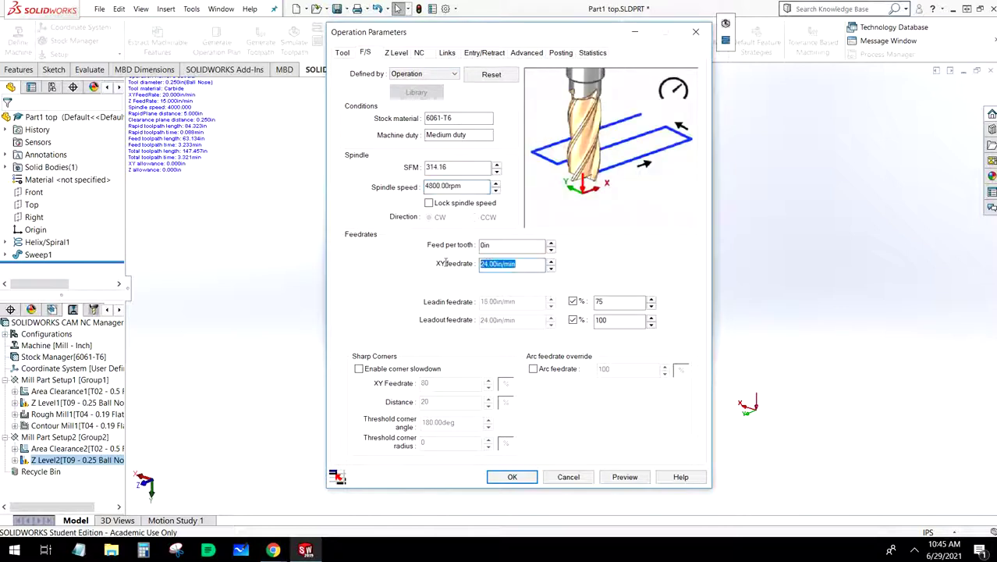
pyautogui.write('10')
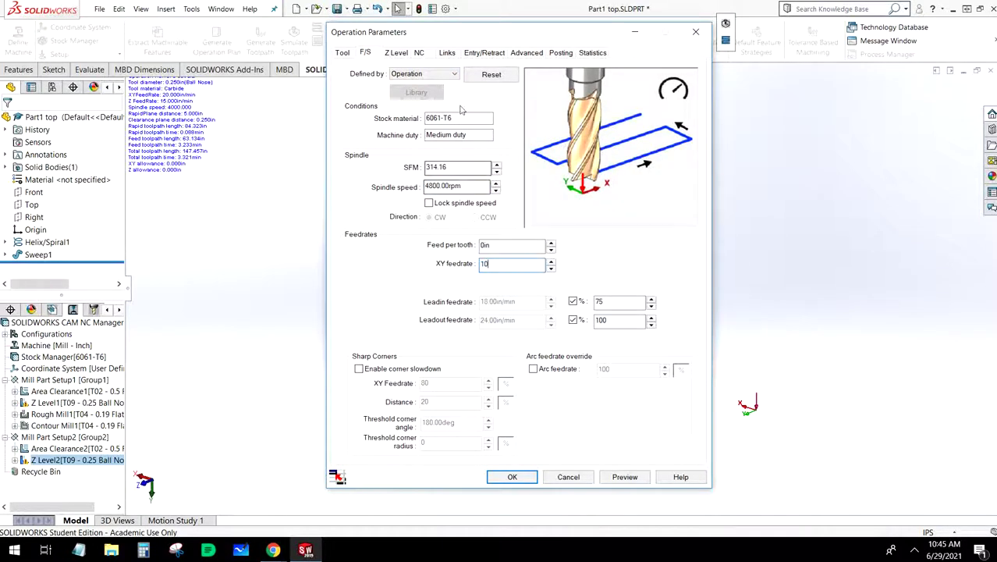
# Set the depth cut amount of Z Level2 to .010 in.
pyautogui.click(395, 53)
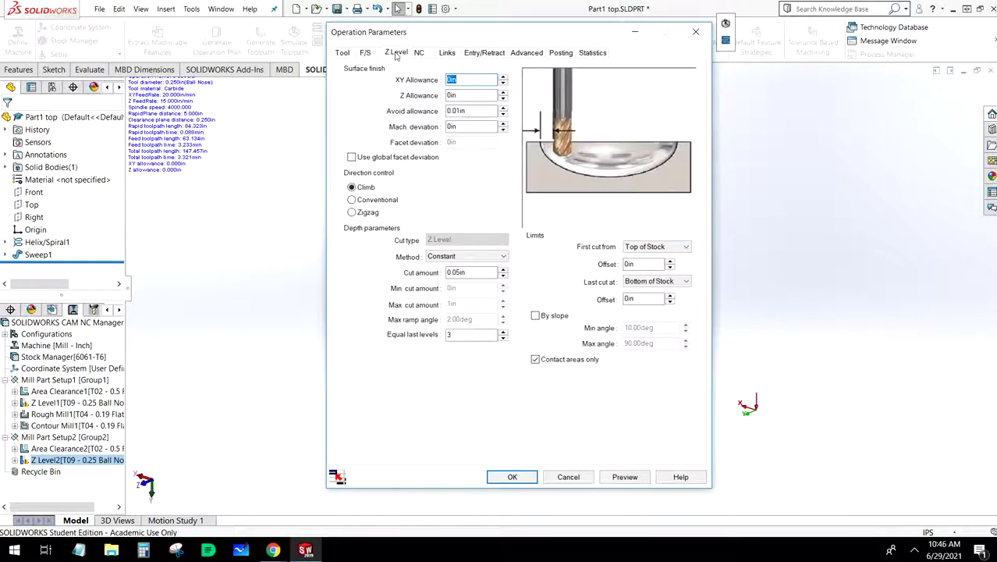
pyautogui.click(485, 272)
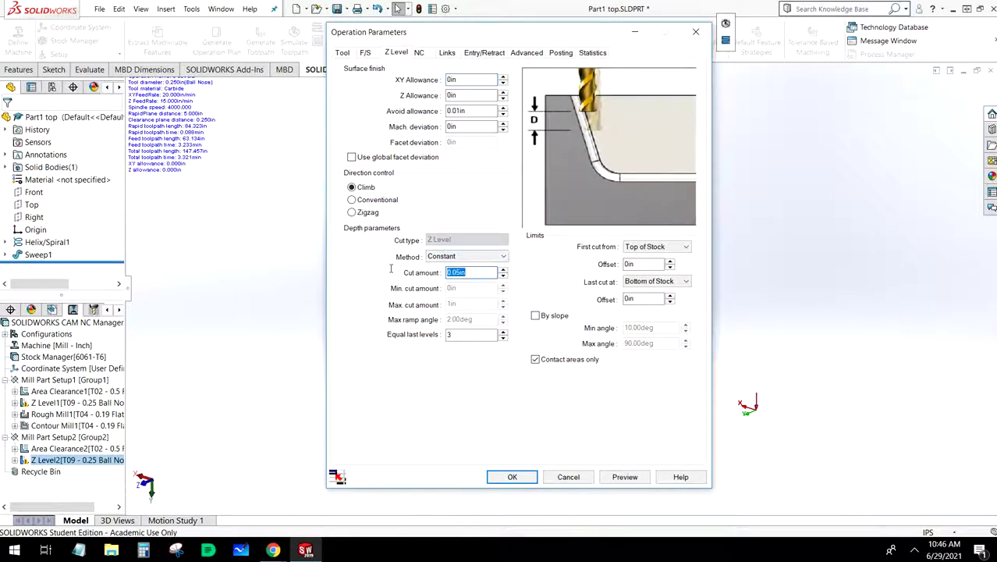
pyautogui.write('.01')
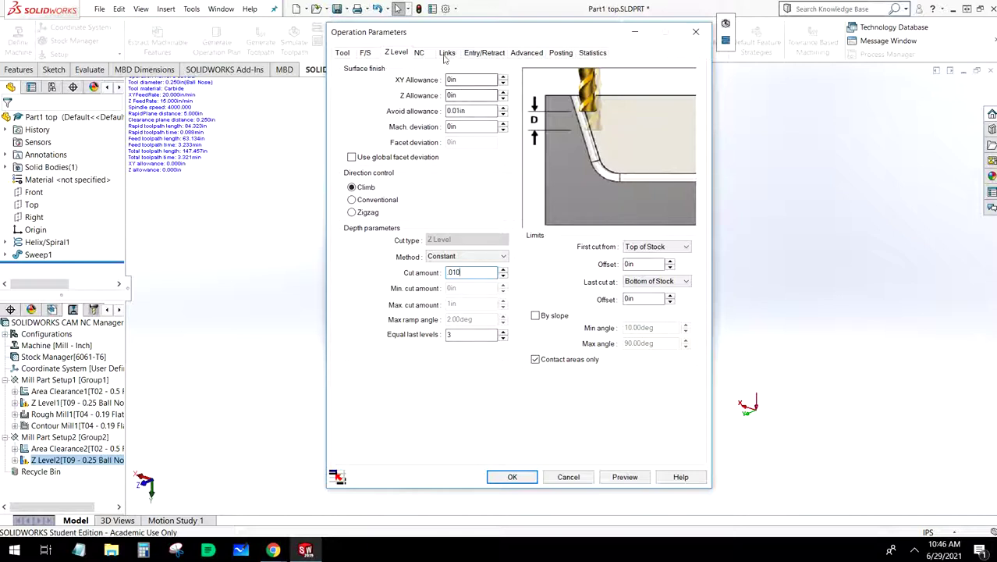
# Set Z Level2's rapid plane distance above the top of stock to .1 in and regenerate its toolpath.
pyautogui.click(419, 52)
pyautogui.click(441, 97)
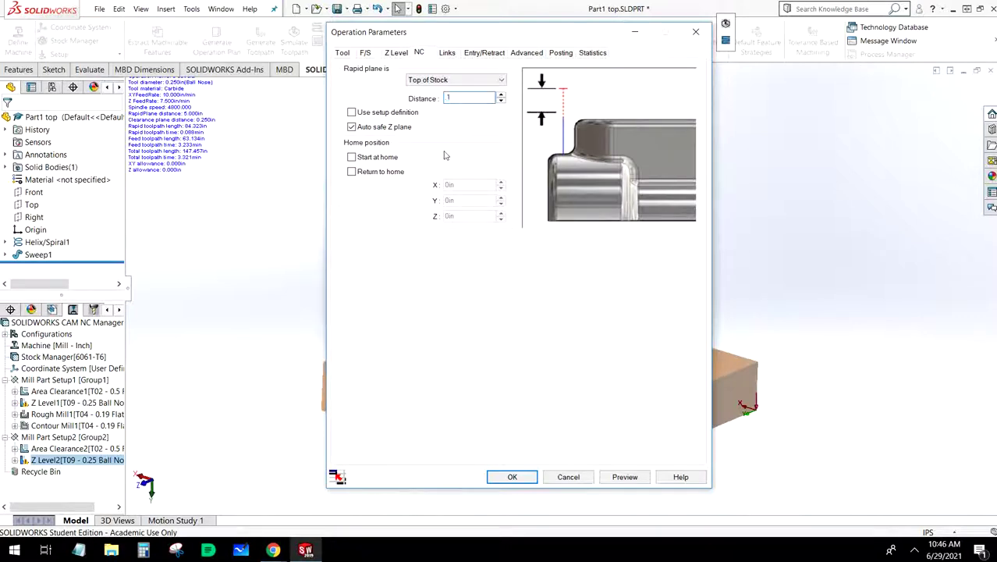
pyautogui.write('1')
pyautogui.click(511, 477)
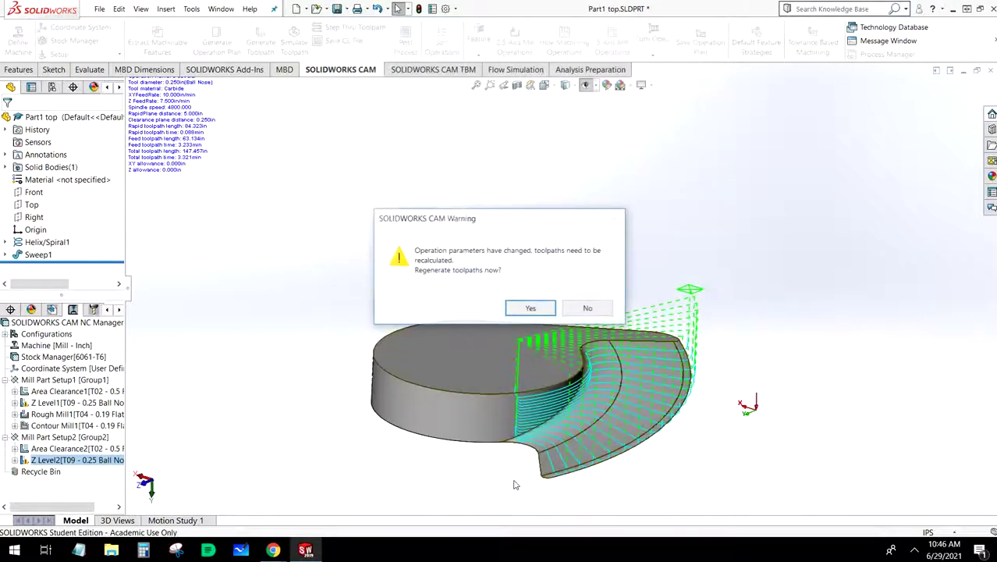
pyautogui.click(537, 309)
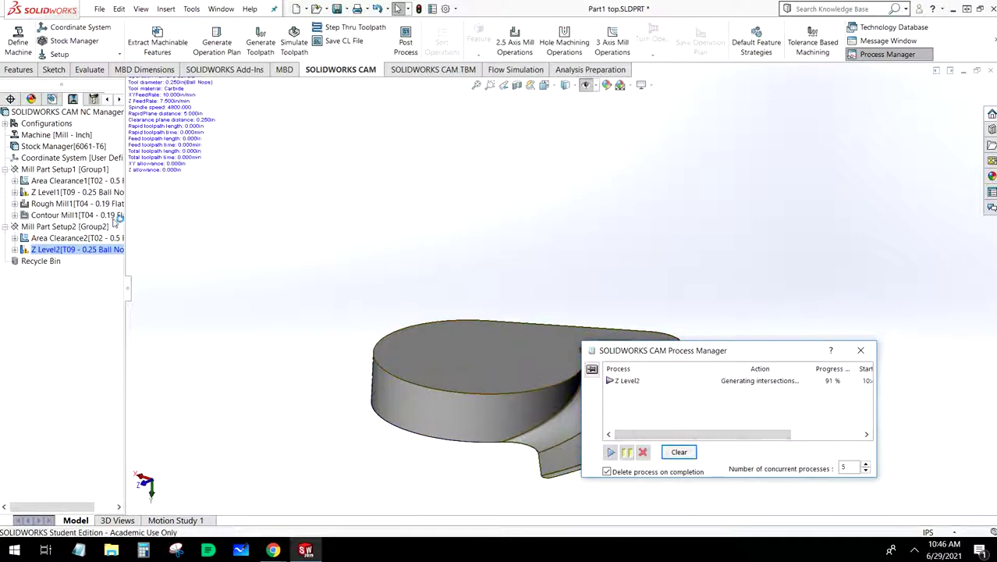
# Delete Mill Part Setup1 with all its dependent operations and collapse the Recycle Bin.
pyautogui.rightClick(51, 170)
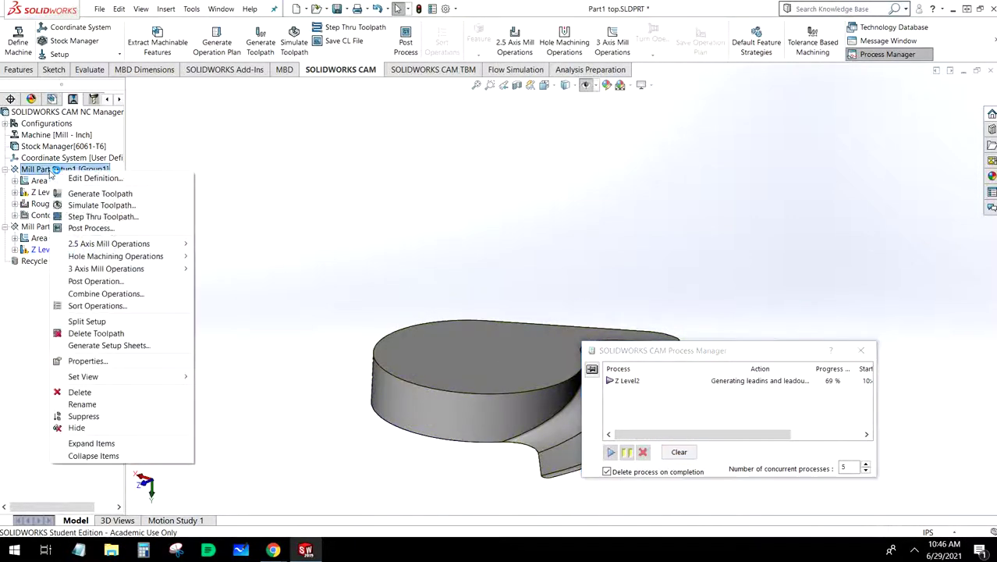
pyautogui.click(80, 391)
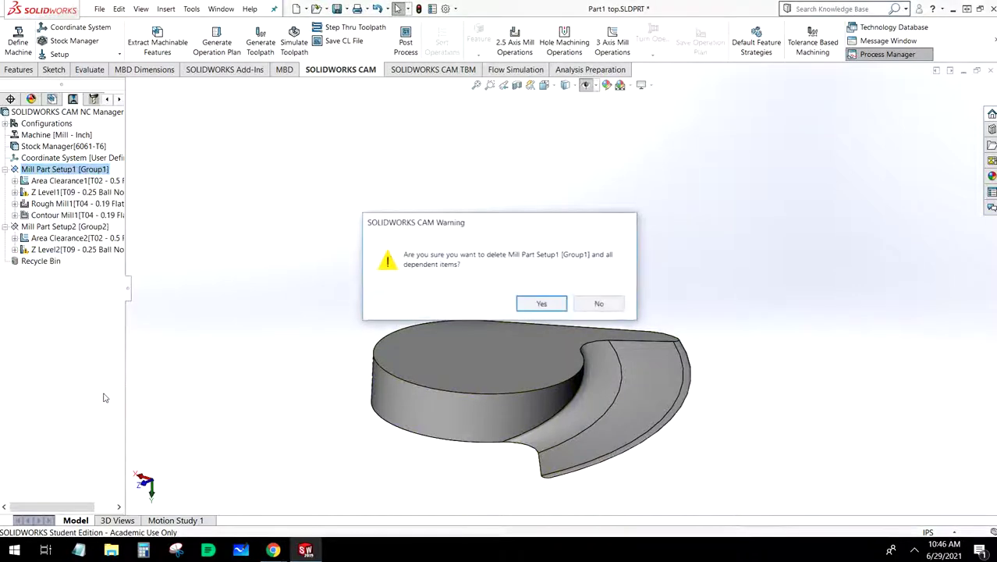
pyautogui.click(548, 303)
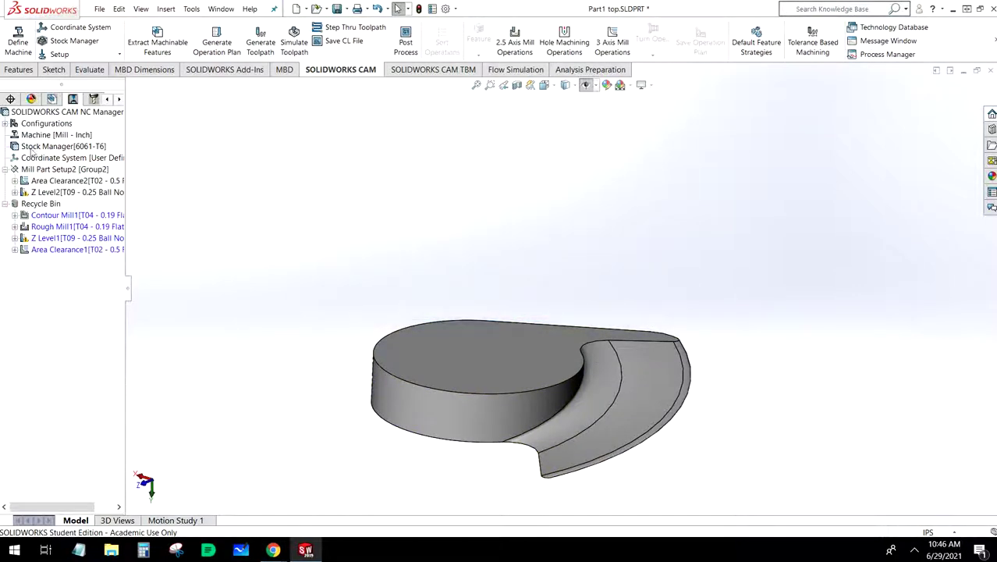
pyautogui.click(5, 204)
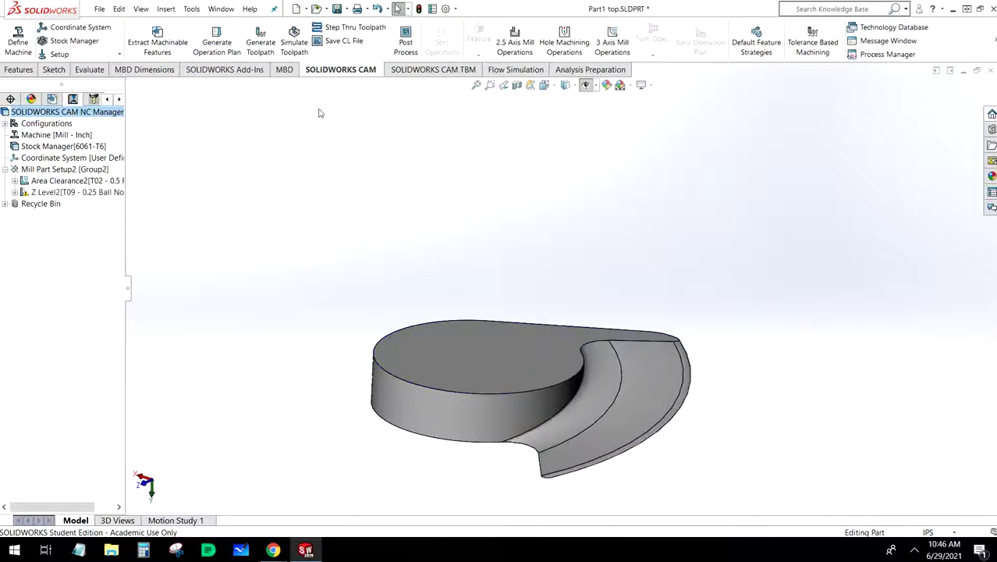
# Start the toolpath simulation, set it to run to Next Operation, and play the Area Clearance2 roughing operation.
pyautogui.click(294, 39)
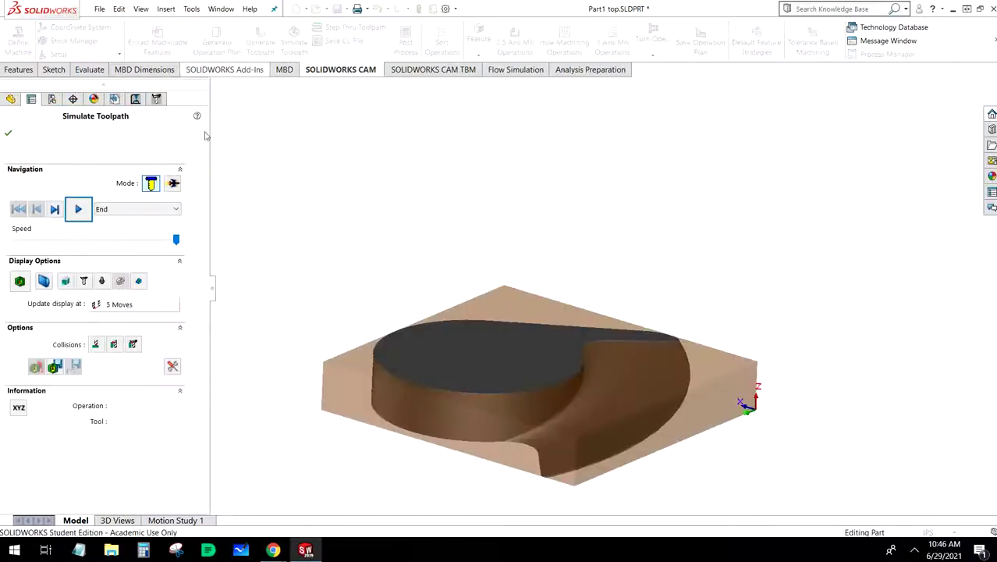
pyautogui.click(147, 213)
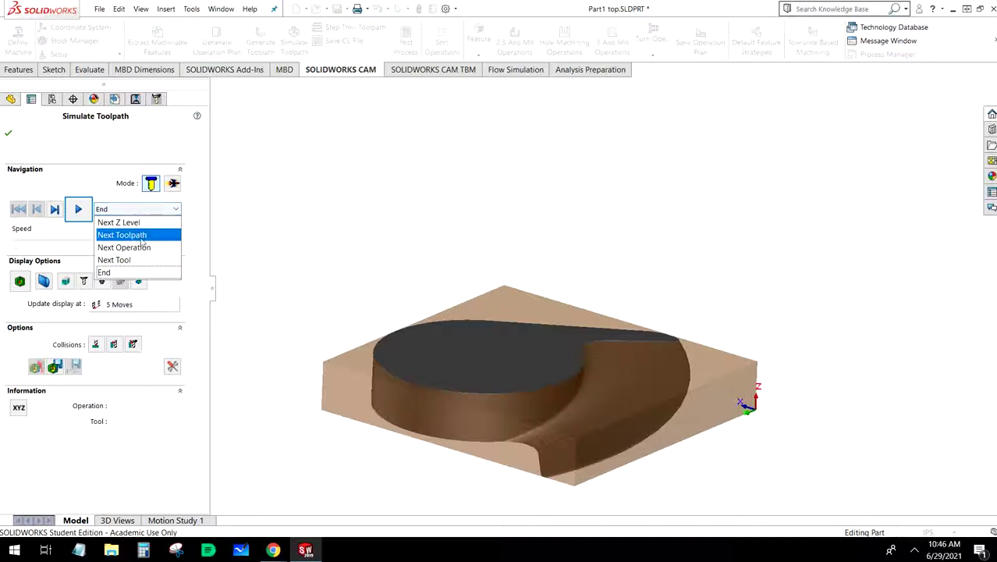
pyautogui.click(142, 235)
pyautogui.click(134, 211)
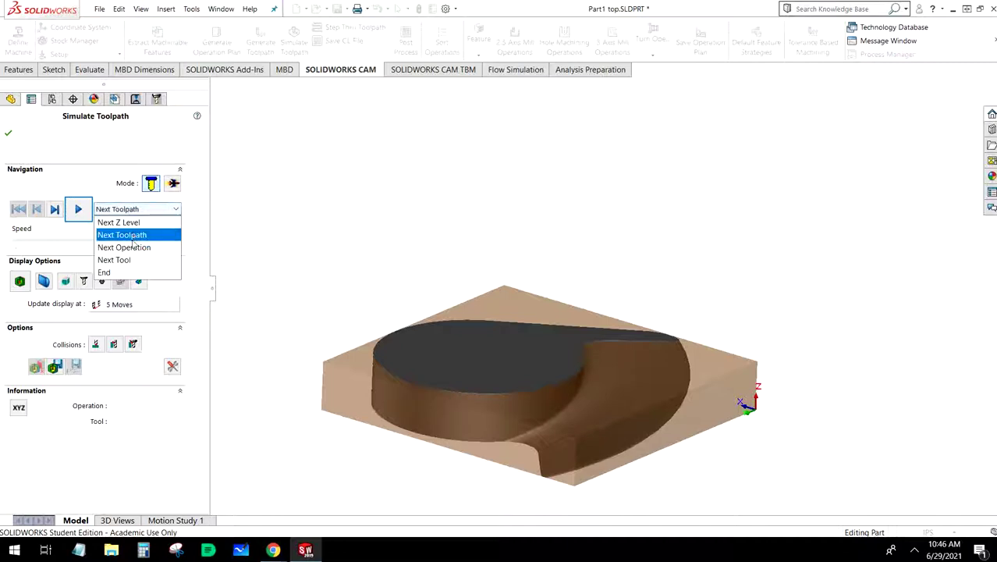
pyautogui.click(123, 247)
pyautogui.click(78, 209)
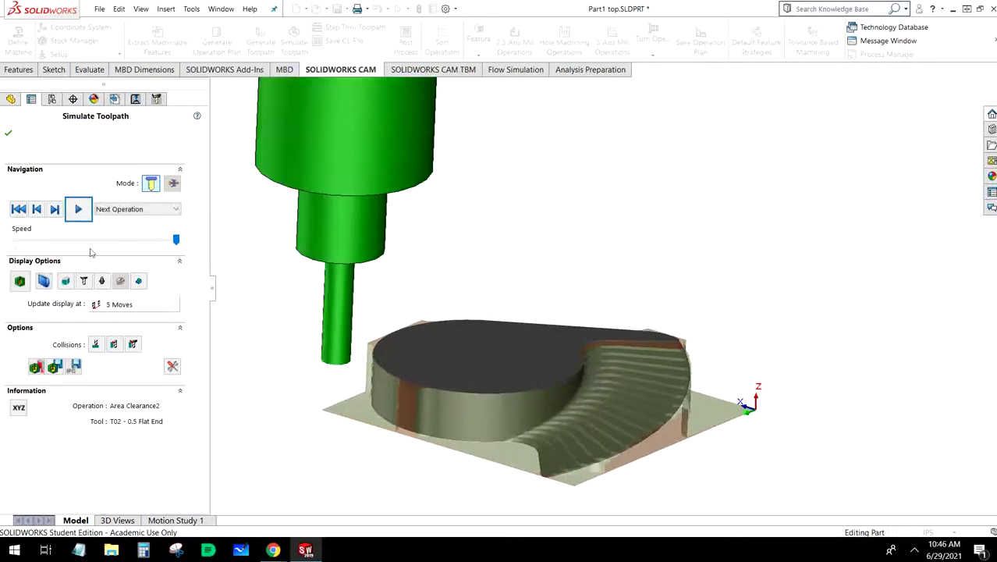
# Simulate the Z Level2 operation with the 0.25 ball nose tool and inspect the machined swept surface and the cylindrical wall beside it.
pyautogui.click(81, 212)
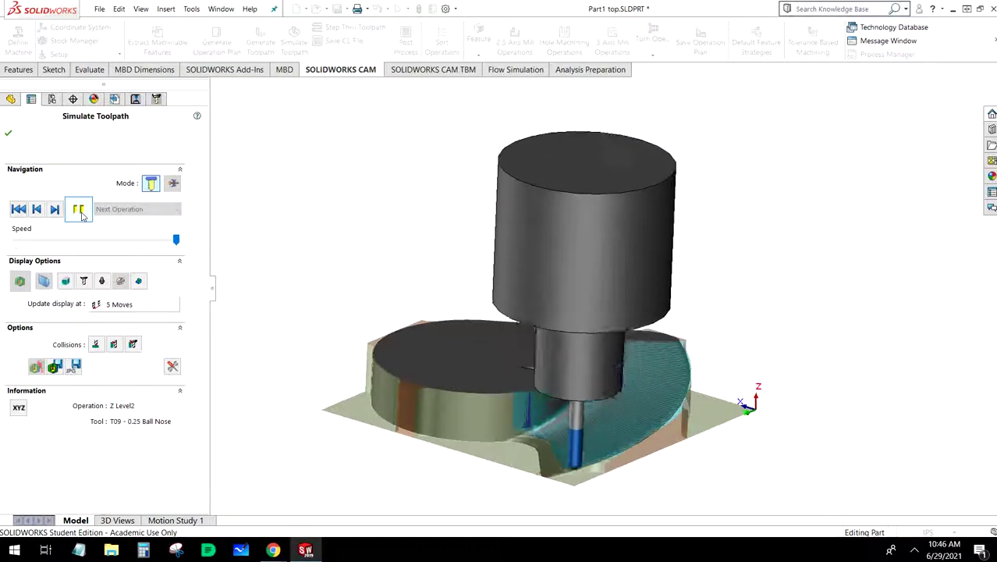
pyautogui.click(79, 209)
pyautogui.moveTo(607, 319); pyautogui.dragTo(604, 344, button='middle')
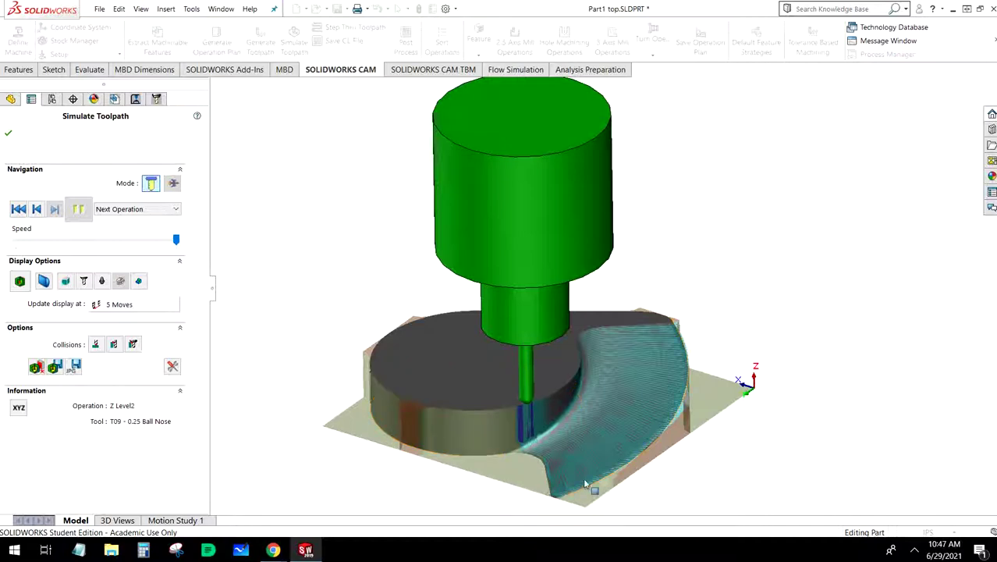
pyautogui.scroll(-2, 591, 484)
pyautogui.scroll(-2, 546, 328)
pyautogui.moveTo(502, 255); pyautogui.dragTo(555, 401, button='middle')
pyautogui.scroll(3, 562, 398)
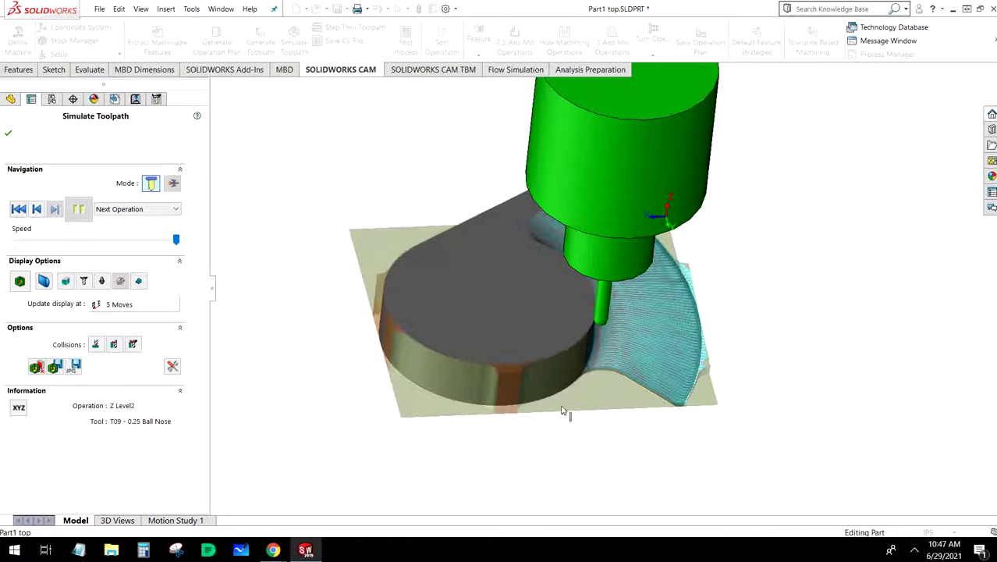
pyautogui.moveTo(567, 414); pyautogui.dragTo(519, 374, button='middle')
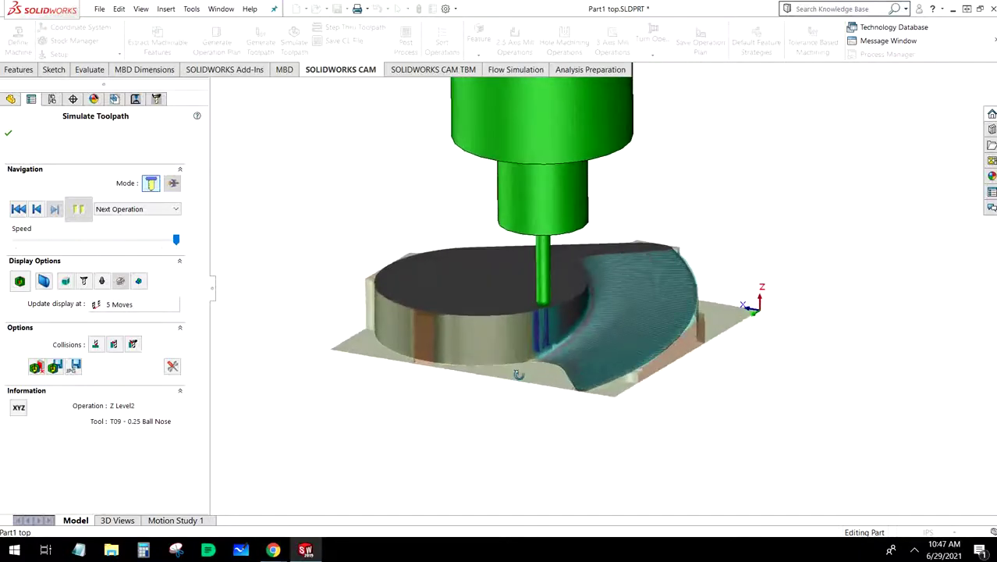